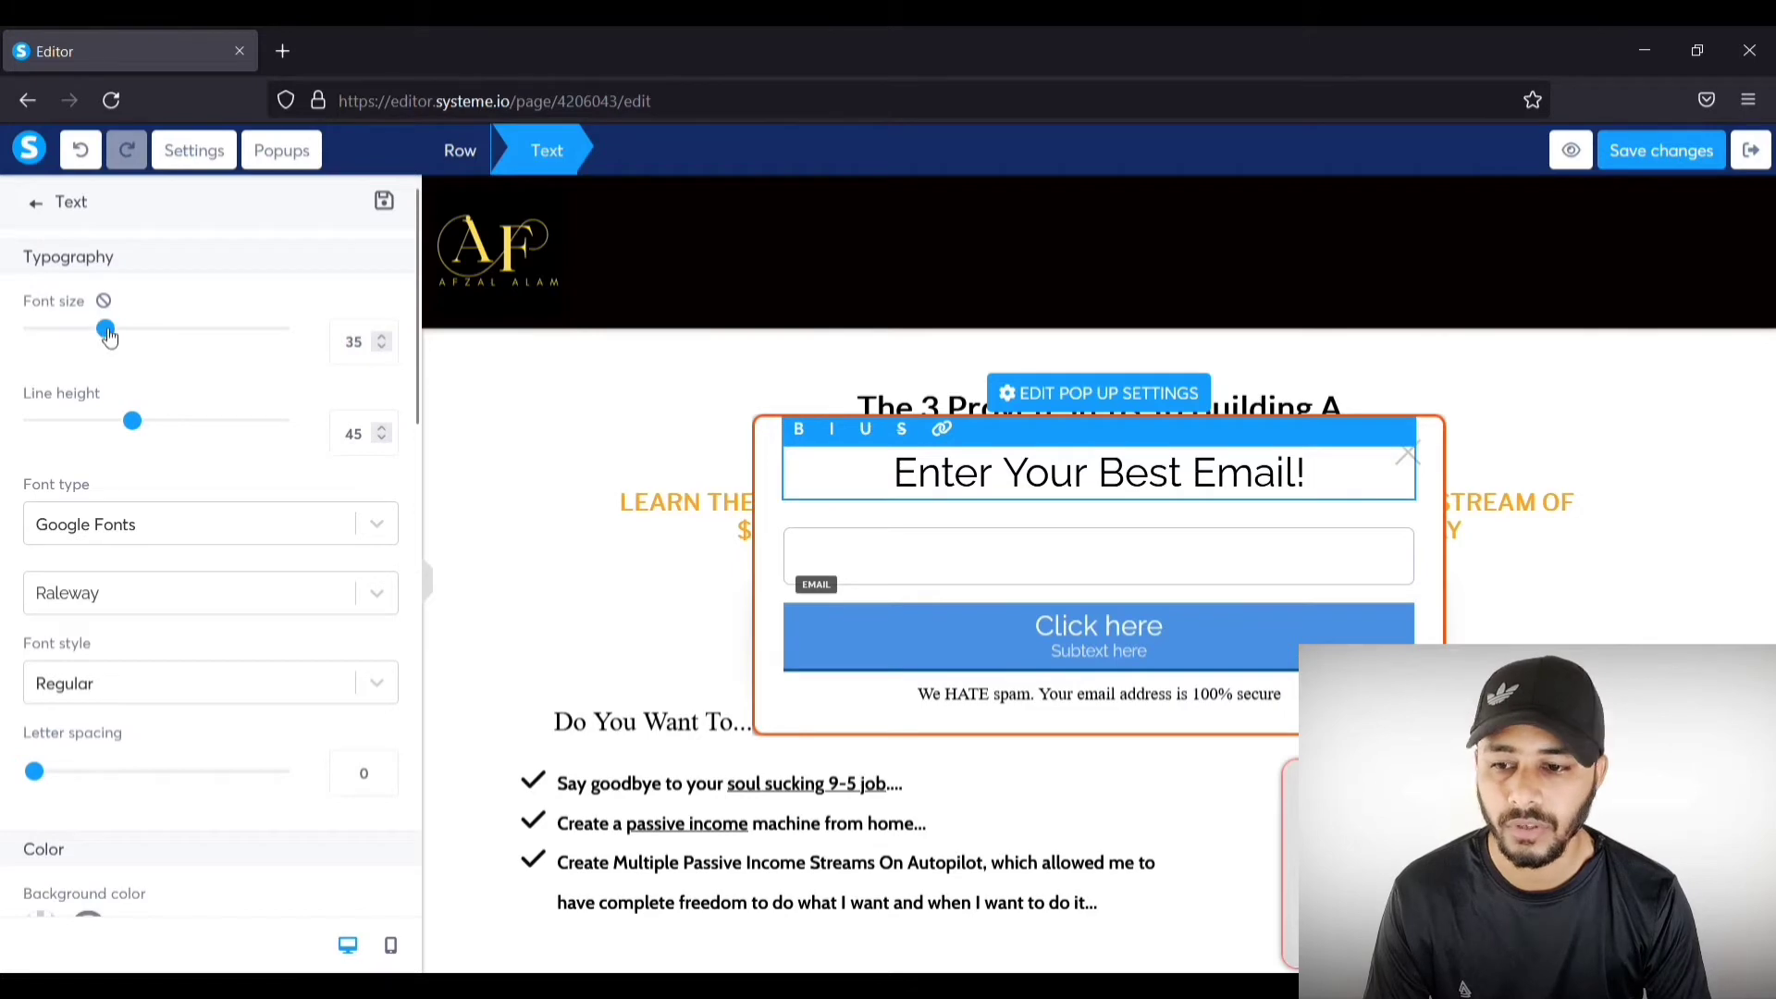
Step: Set the popup headline to font size 37 and line height 40, keeping Google Fonts
{"action": "left_click_drag", "start_coordinate": [106, 328], "coordinate": [111, 329]}
{"action": "left_click_drag", "start_coordinate": [133, 421], "coordinate": [122, 423]}
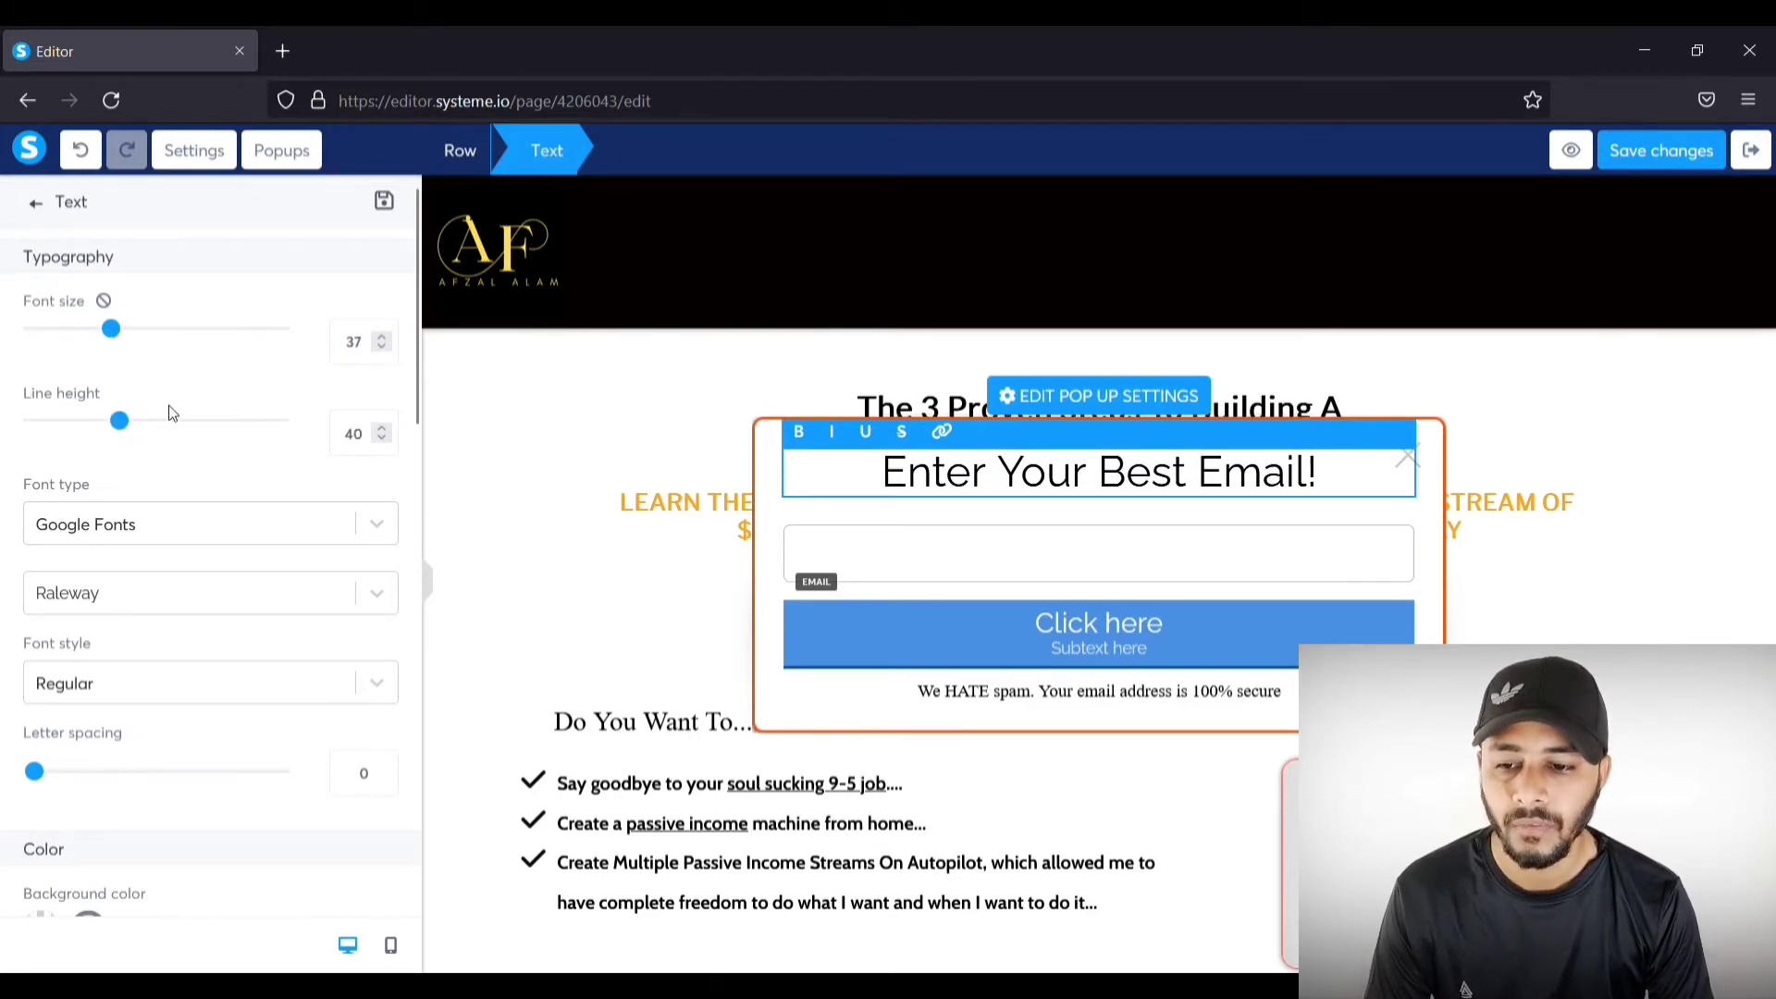
{"action": "left_click", "coordinate": [373, 528]}
{"action": "left_click", "coordinate": [331, 542]}
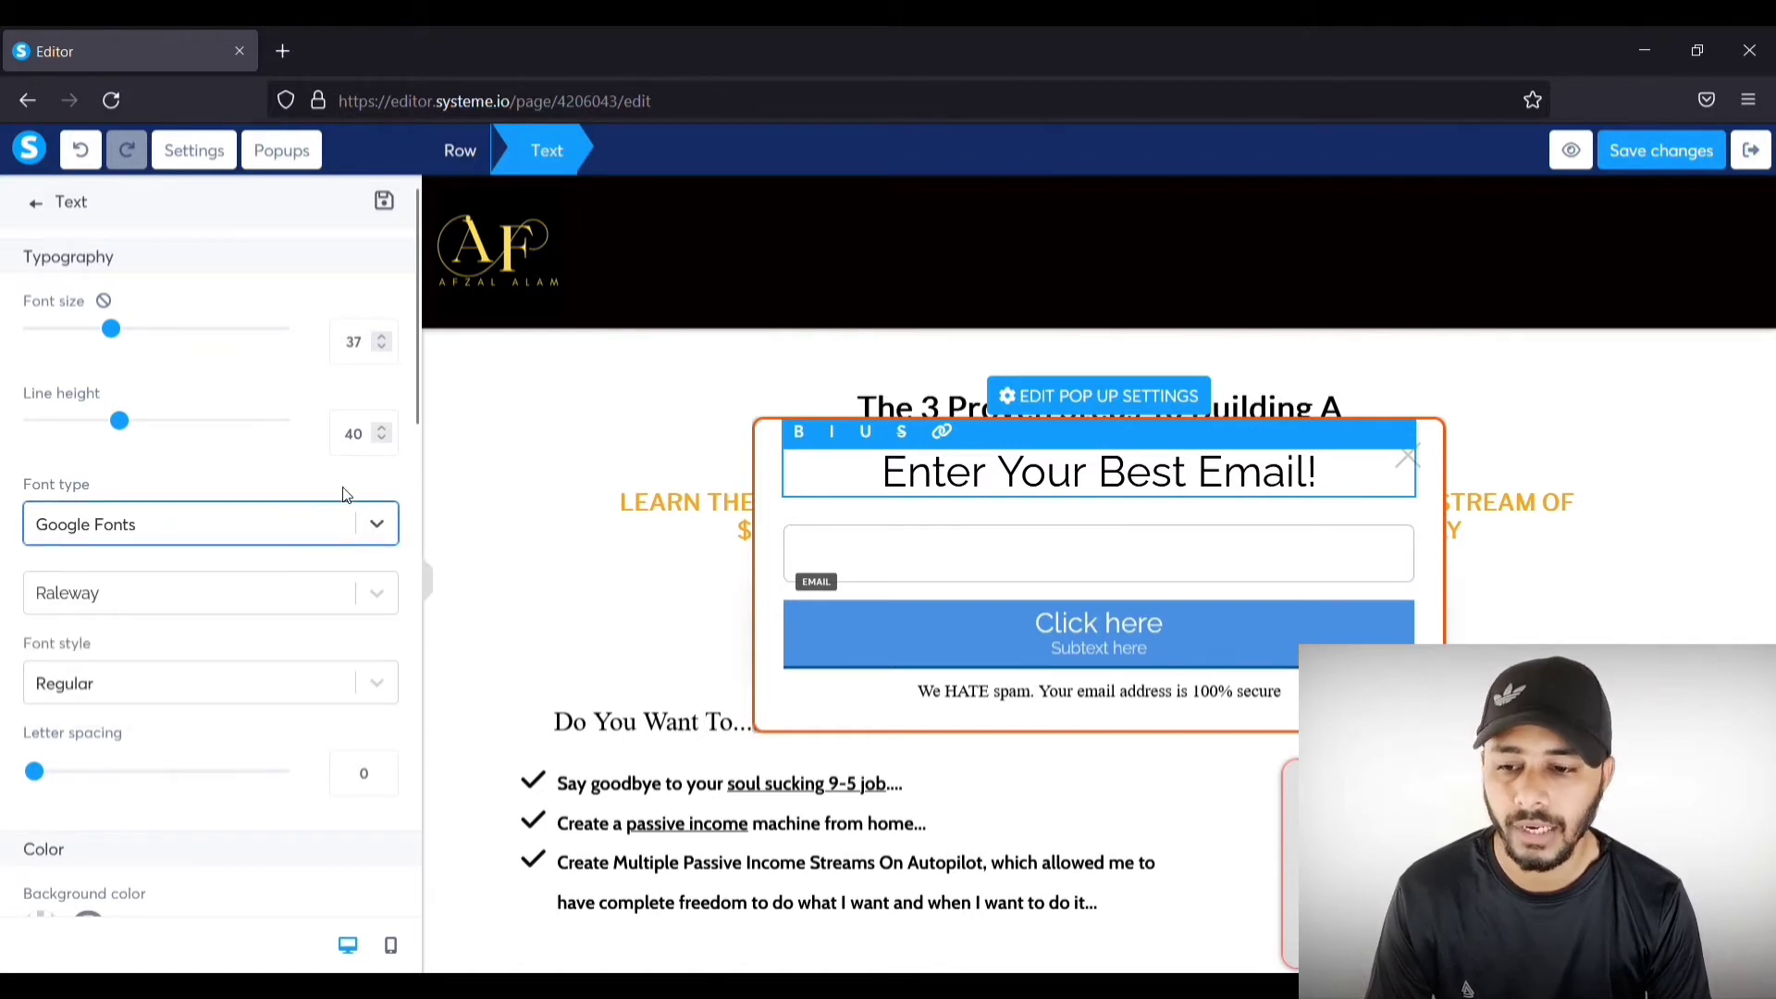
Step: Try wider letter spacing and extra top padding on the headline, then reset both to 0
{"action": "scroll", "coordinate": [211, 514], "scroll_direction": "down", "scroll_amount": 2}
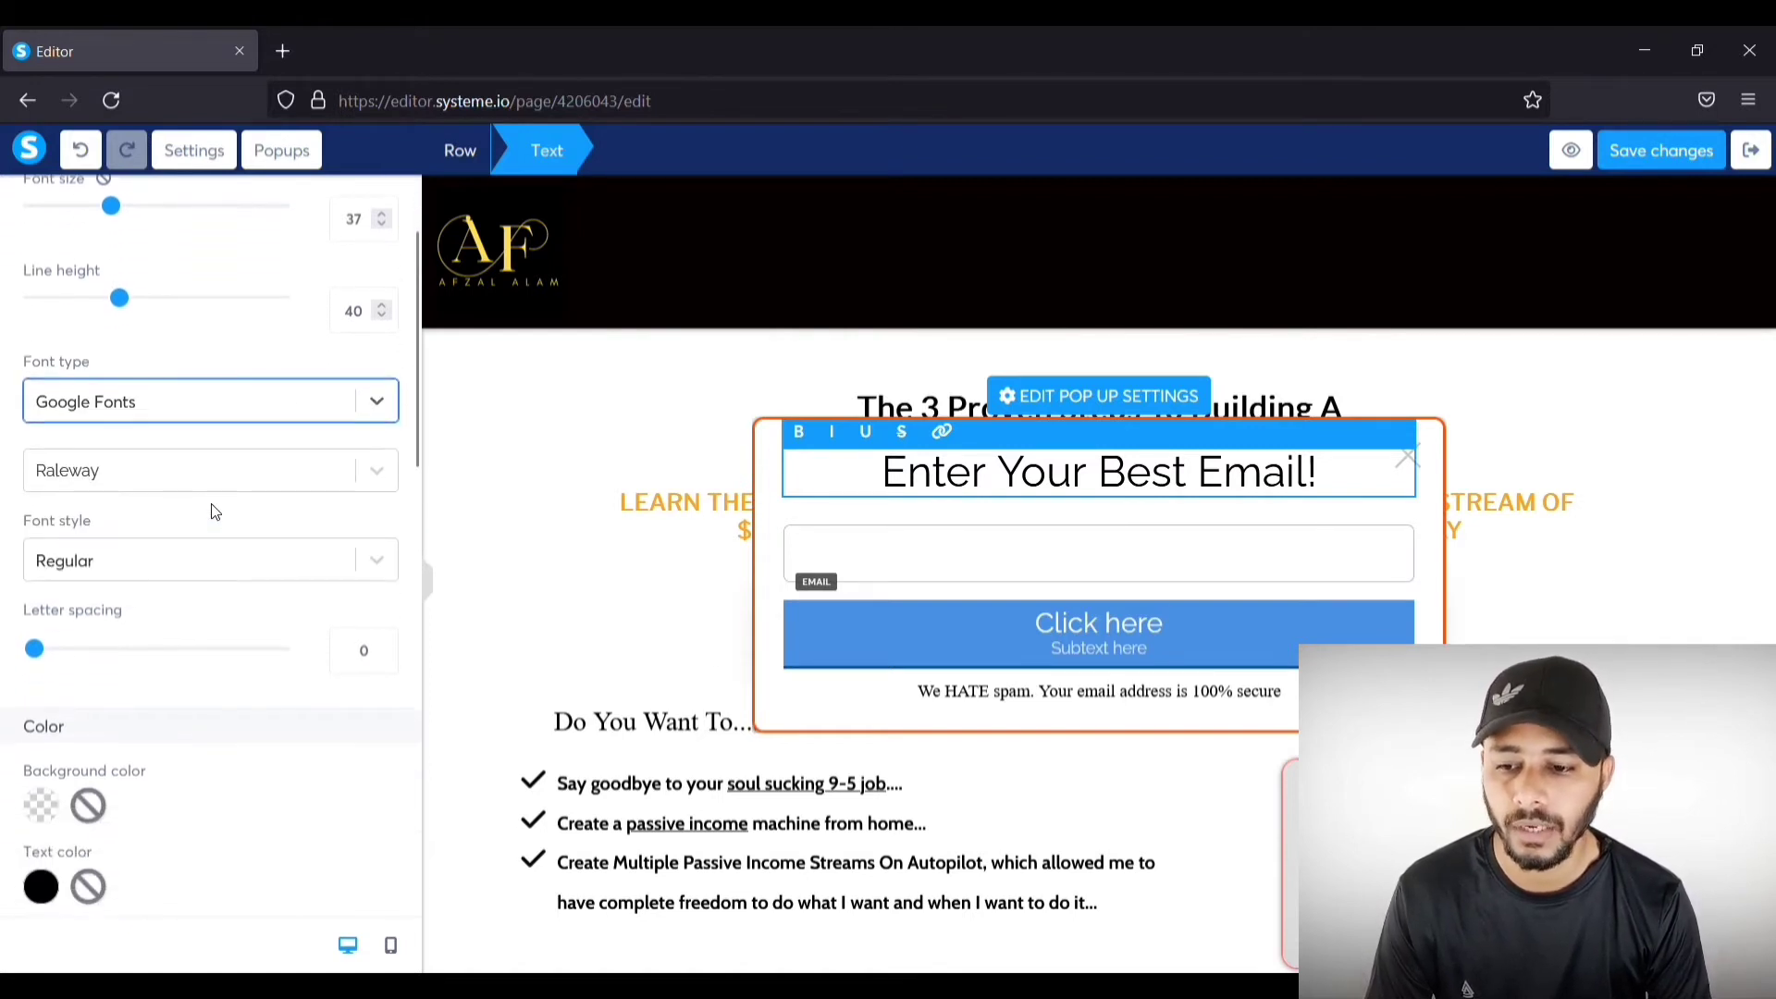
{"action": "scroll", "coordinate": [211, 513], "scroll_direction": "down", "scroll_amount": 2}
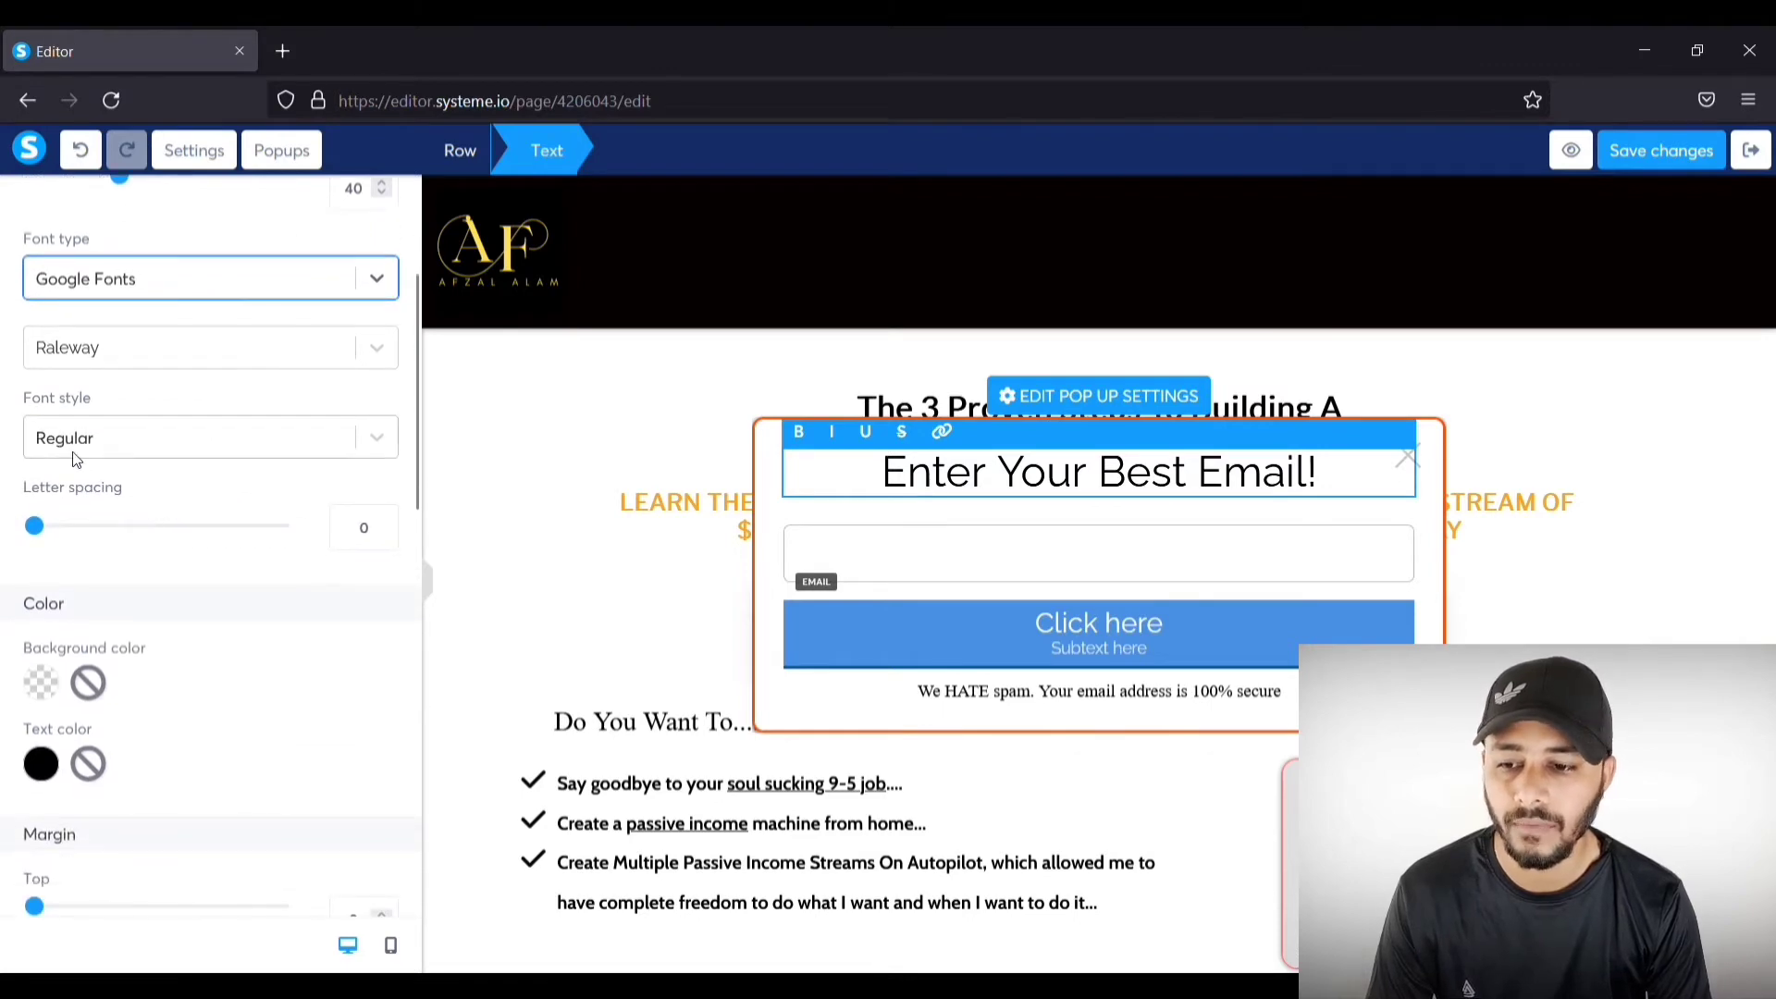
{"action": "mouse_move", "coordinate": [48, 528]}
{"action": "left_mouse_down"}
{"action": "mouse_move", "coordinate": [79, 526]}
{"action": "mouse_move", "coordinate": [34, 528]}
{"action": "left_mouse_up"}
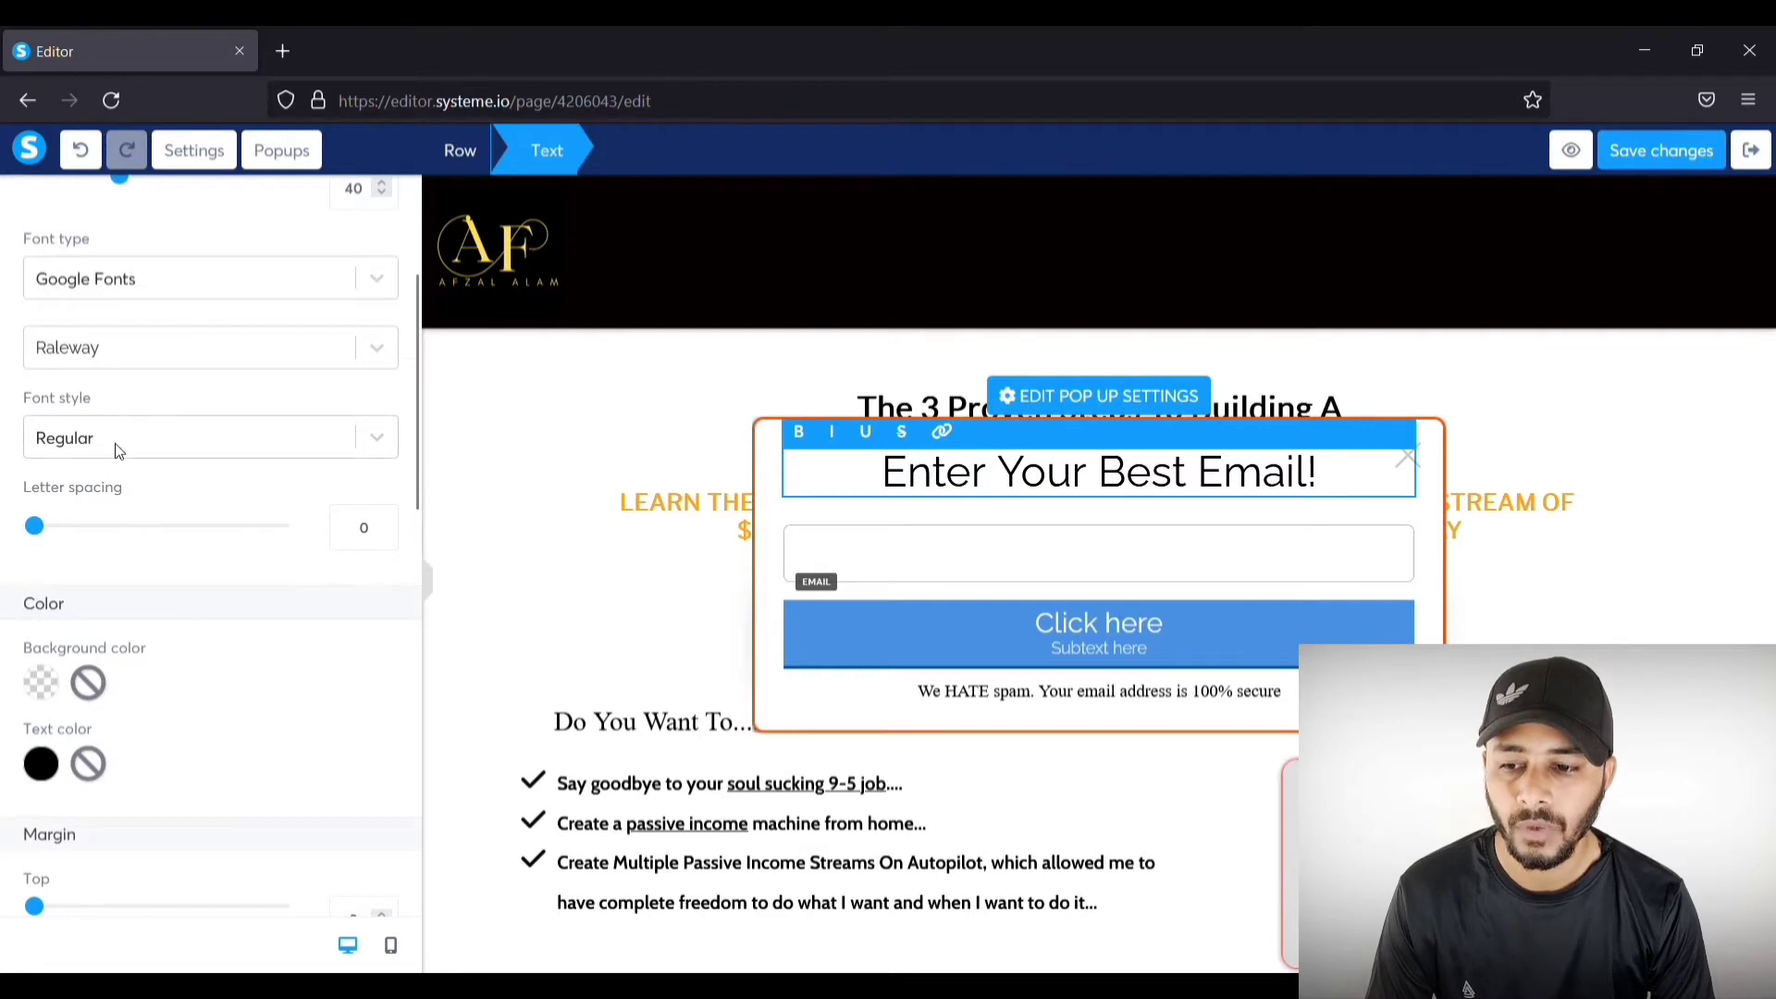
{"action": "scroll", "coordinate": [120, 451], "scroll_direction": "down", "scroll_amount": 4}
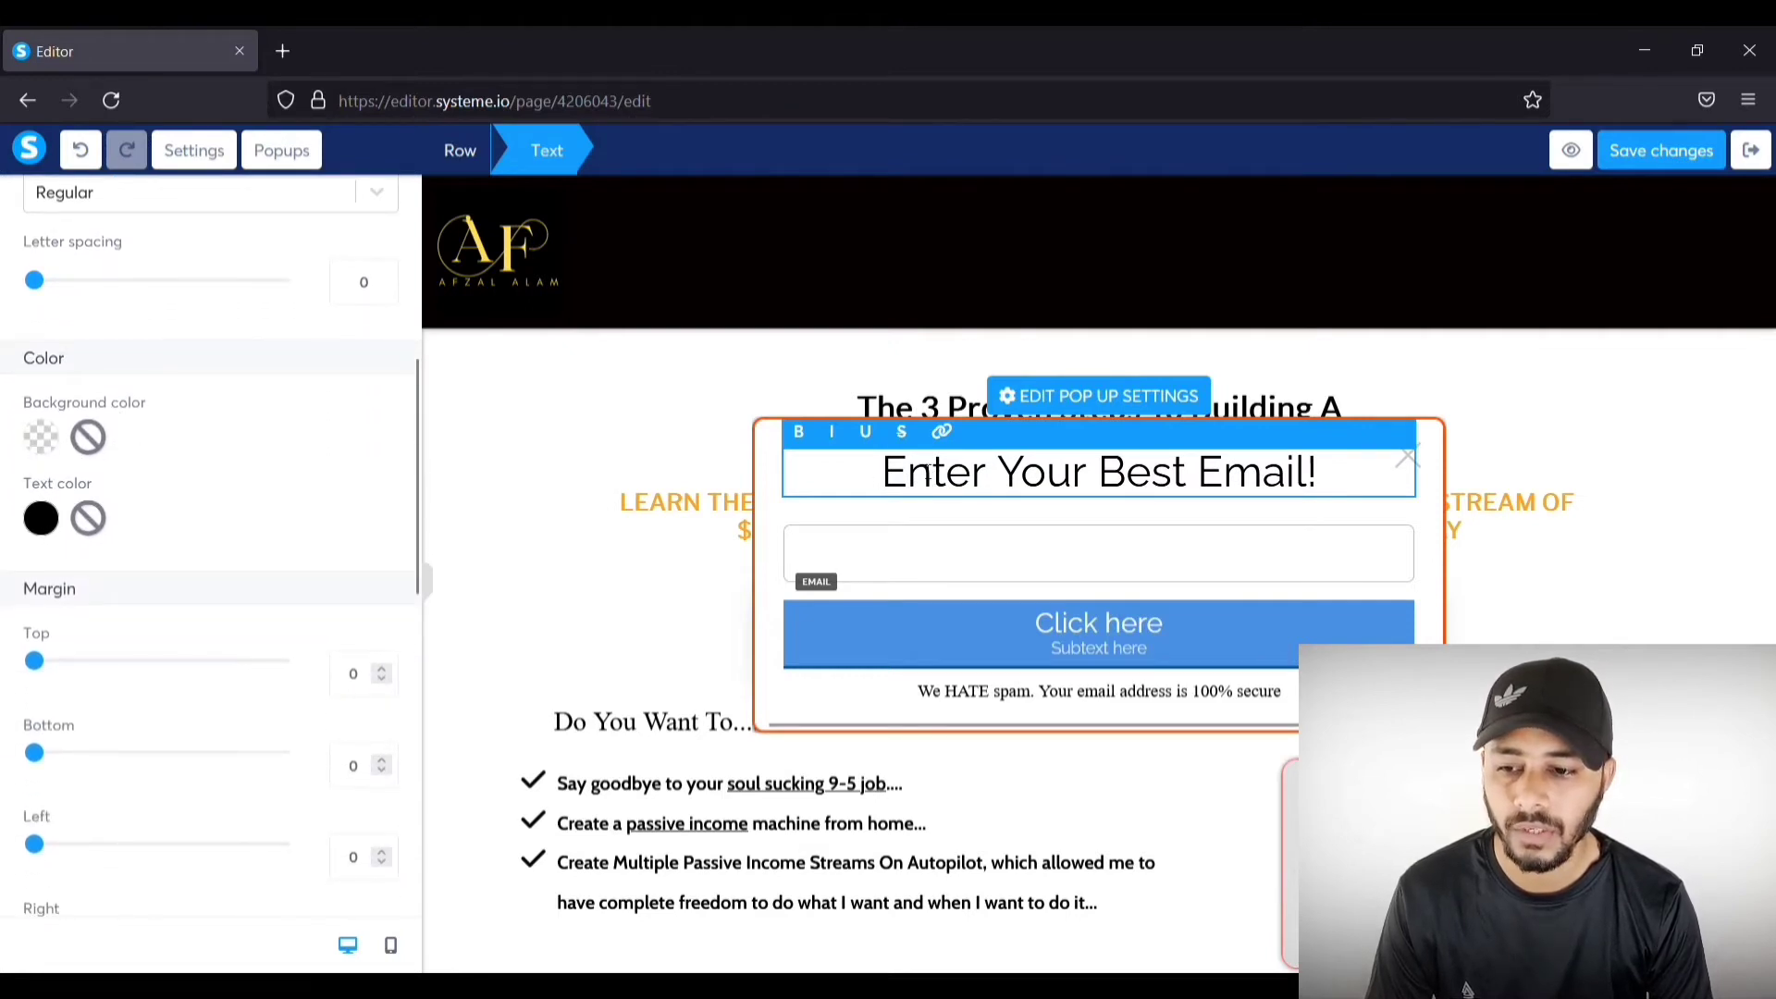
{"action": "scroll", "coordinate": [109, 538], "scroll_direction": "down", "scroll_amount": 10}
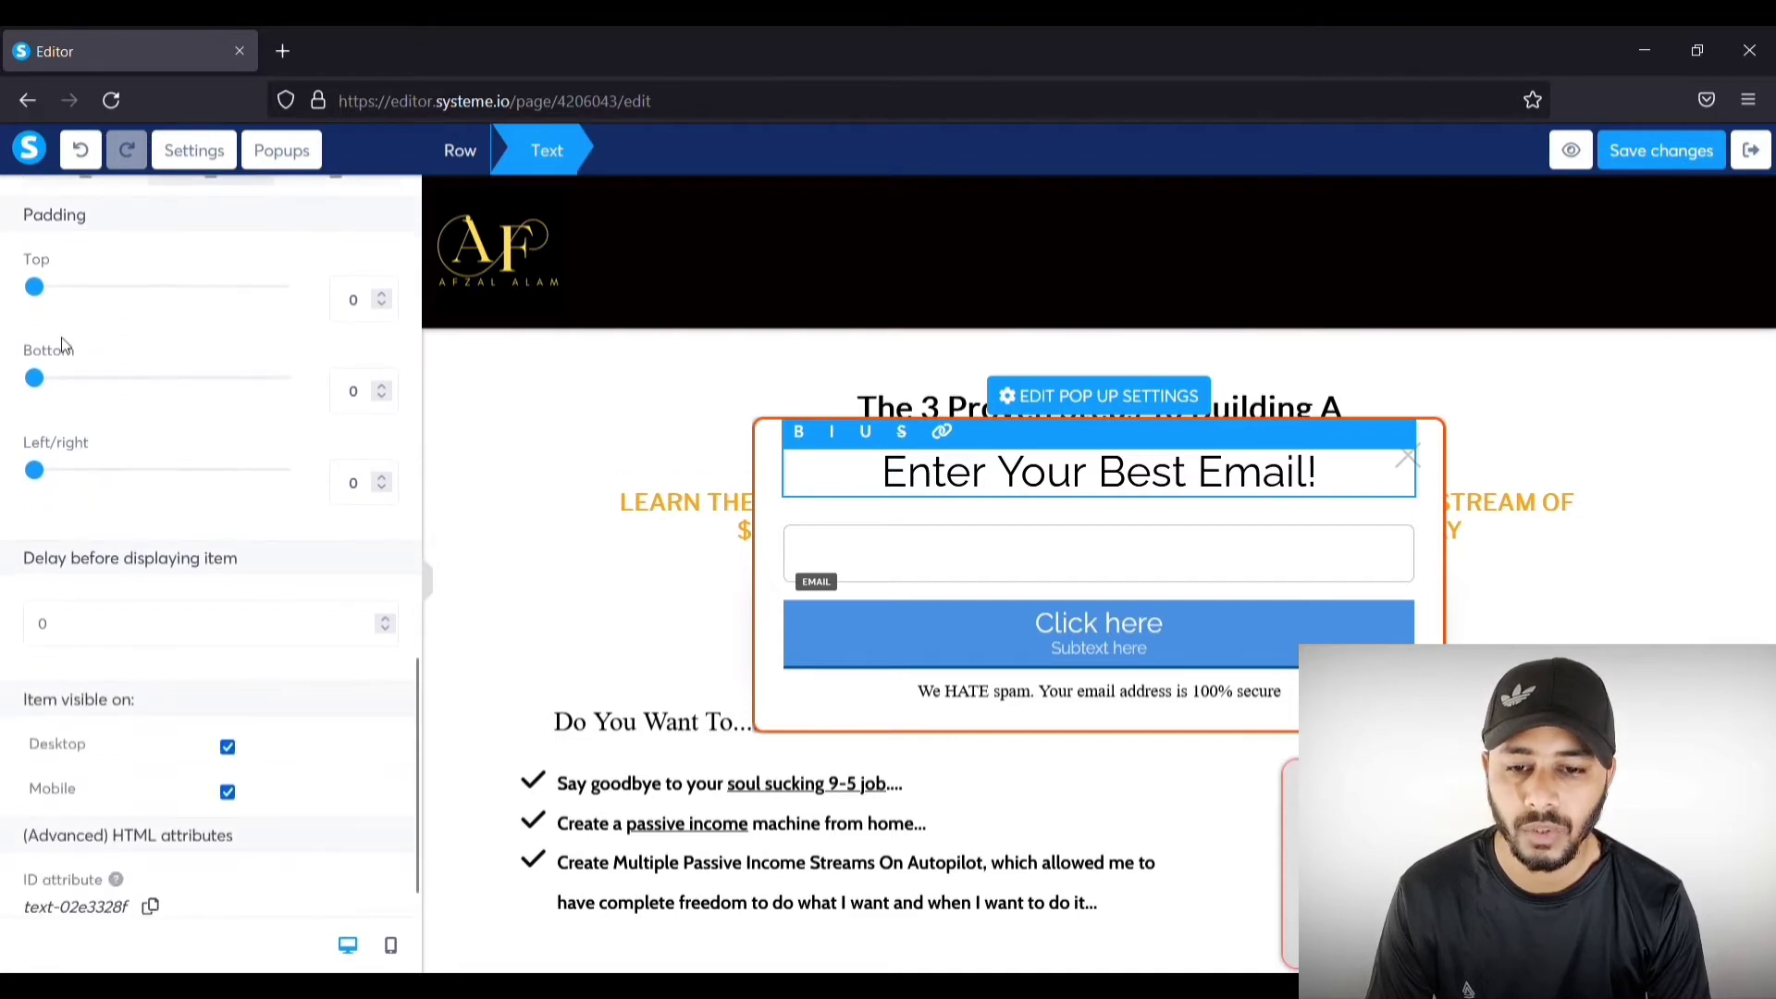
{"action": "mouse_move", "coordinate": [35, 287]}
{"action": "left_mouse_down"}
{"action": "mouse_move", "coordinate": [63, 287]}
{"action": "mouse_move", "coordinate": [20, 285]}
{"action": "left_mouse_up"}
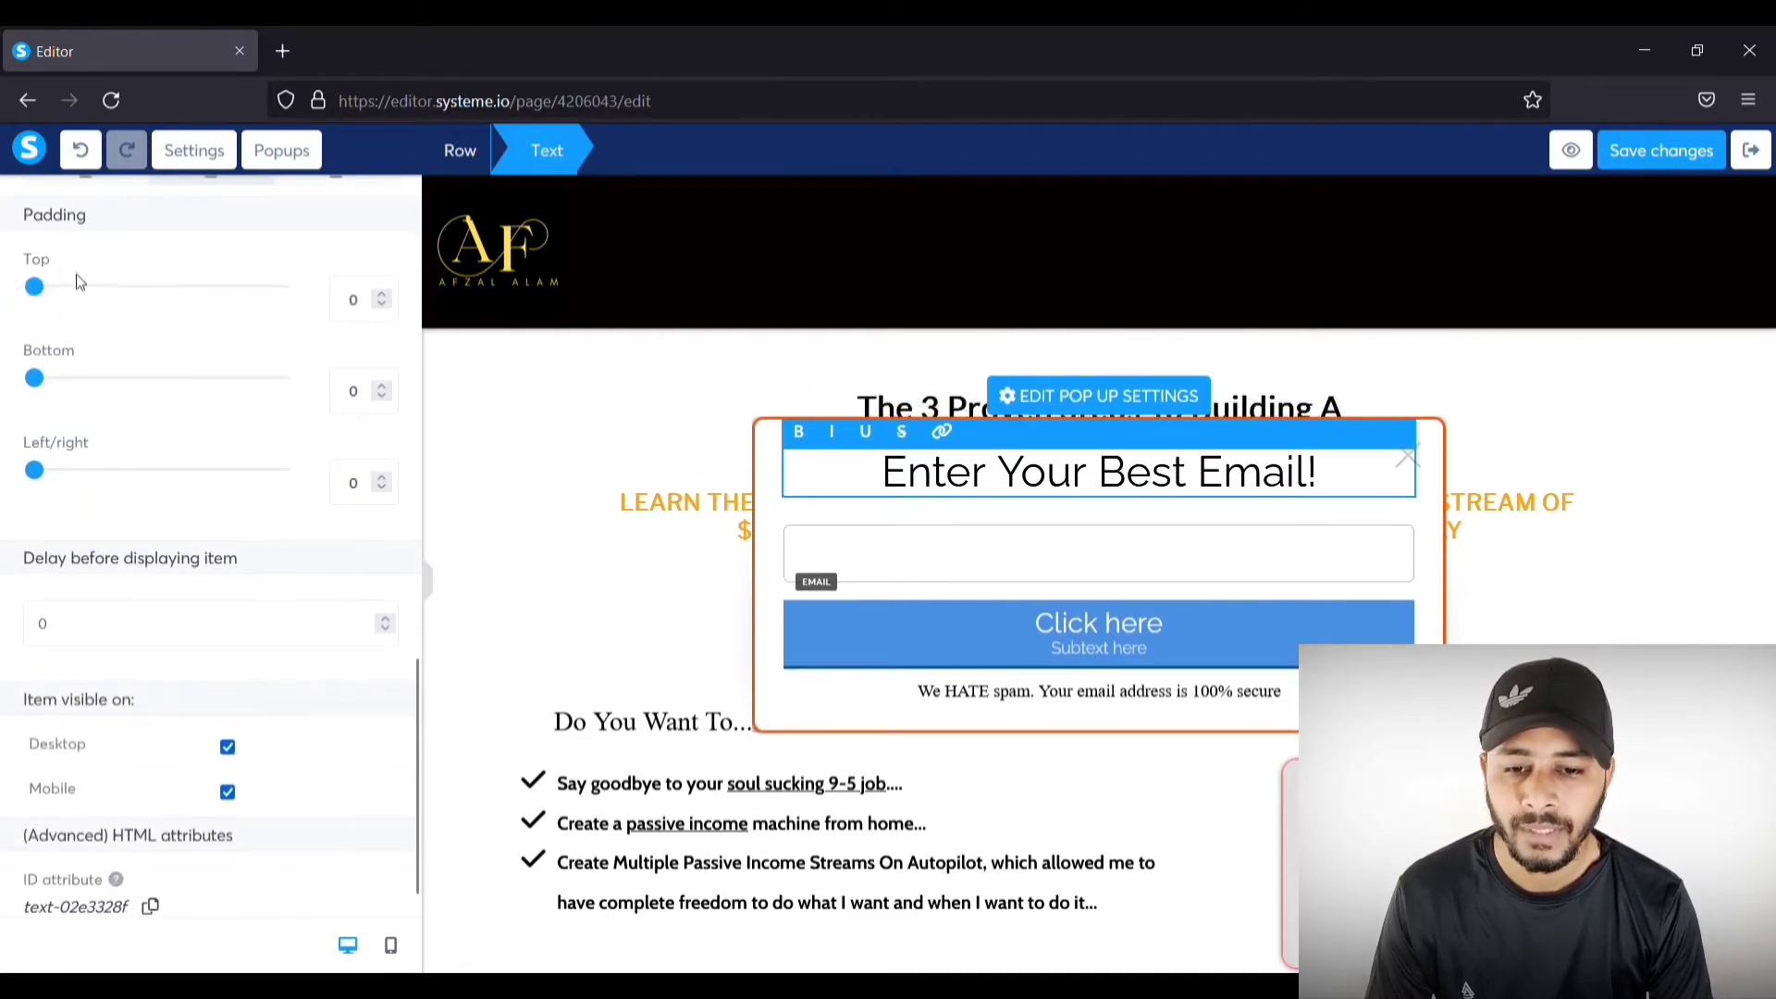
{"action": "scroll", "coordinate": [81, 275], "scroll_direction": "up", "scroll_amount": 12}
{"action": "scroll", "coordinate": [111, 320], "scroll_direction": "up", "scroll_amount": 4}
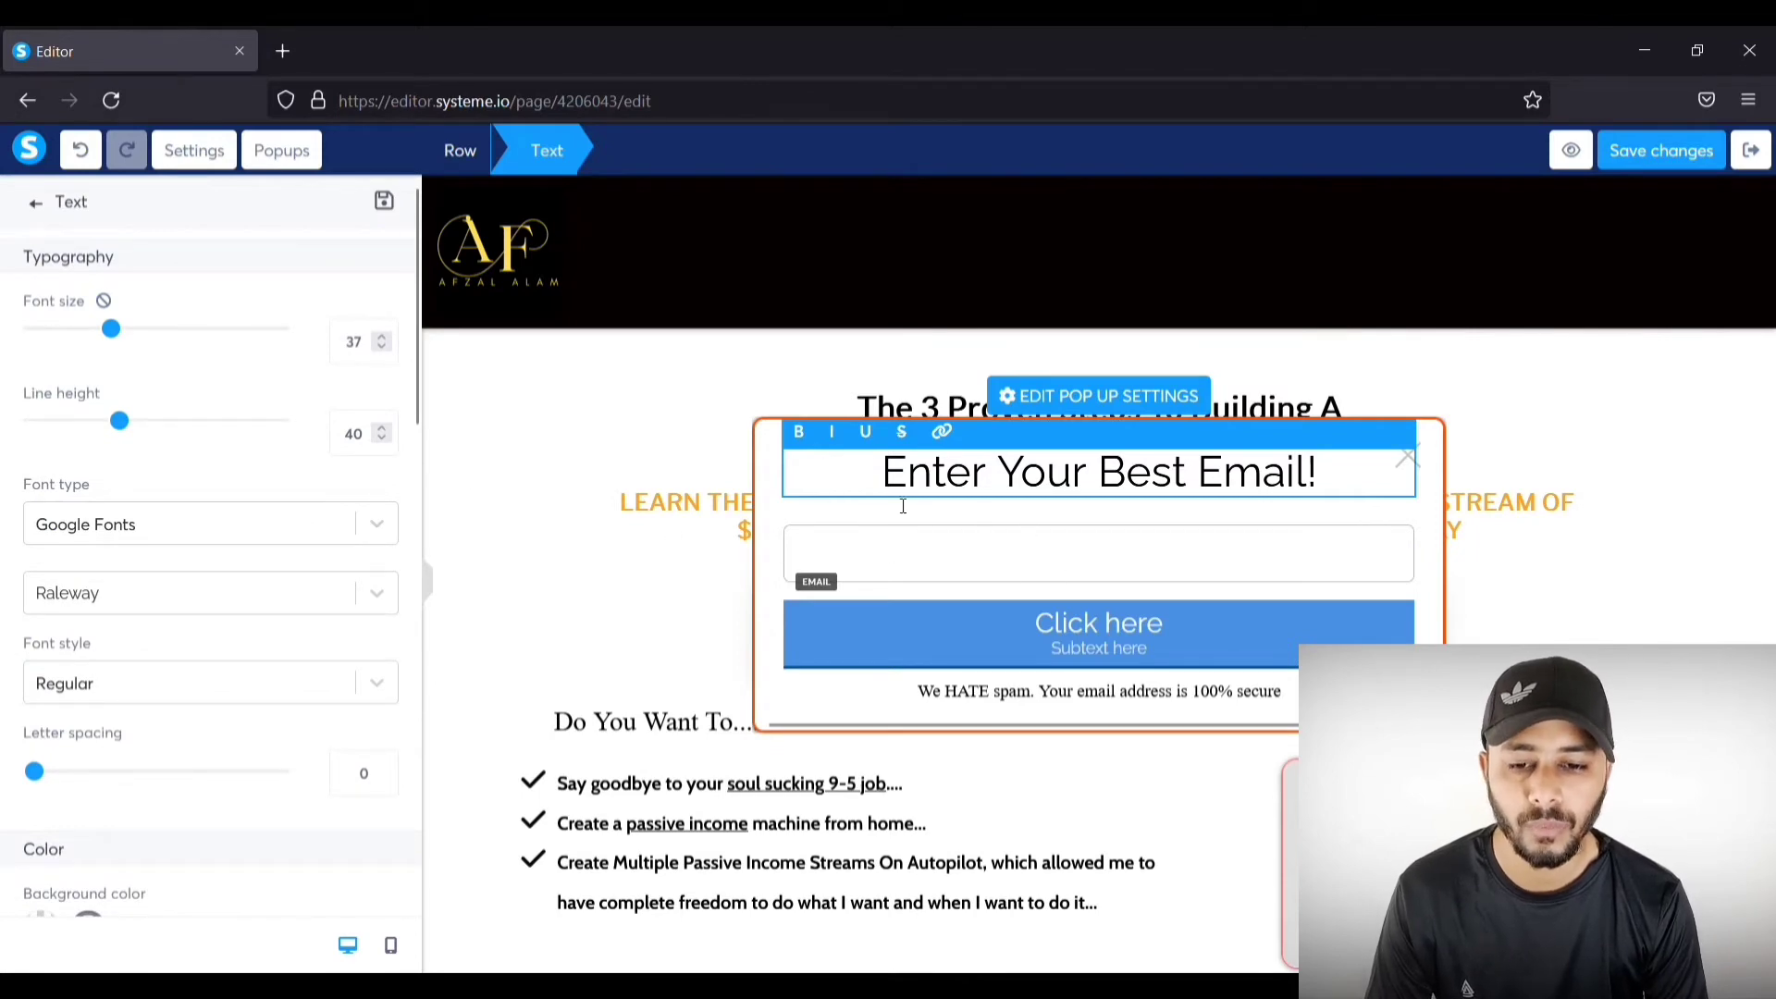
{"action": "left_click", "coordinate": [933, 576]}
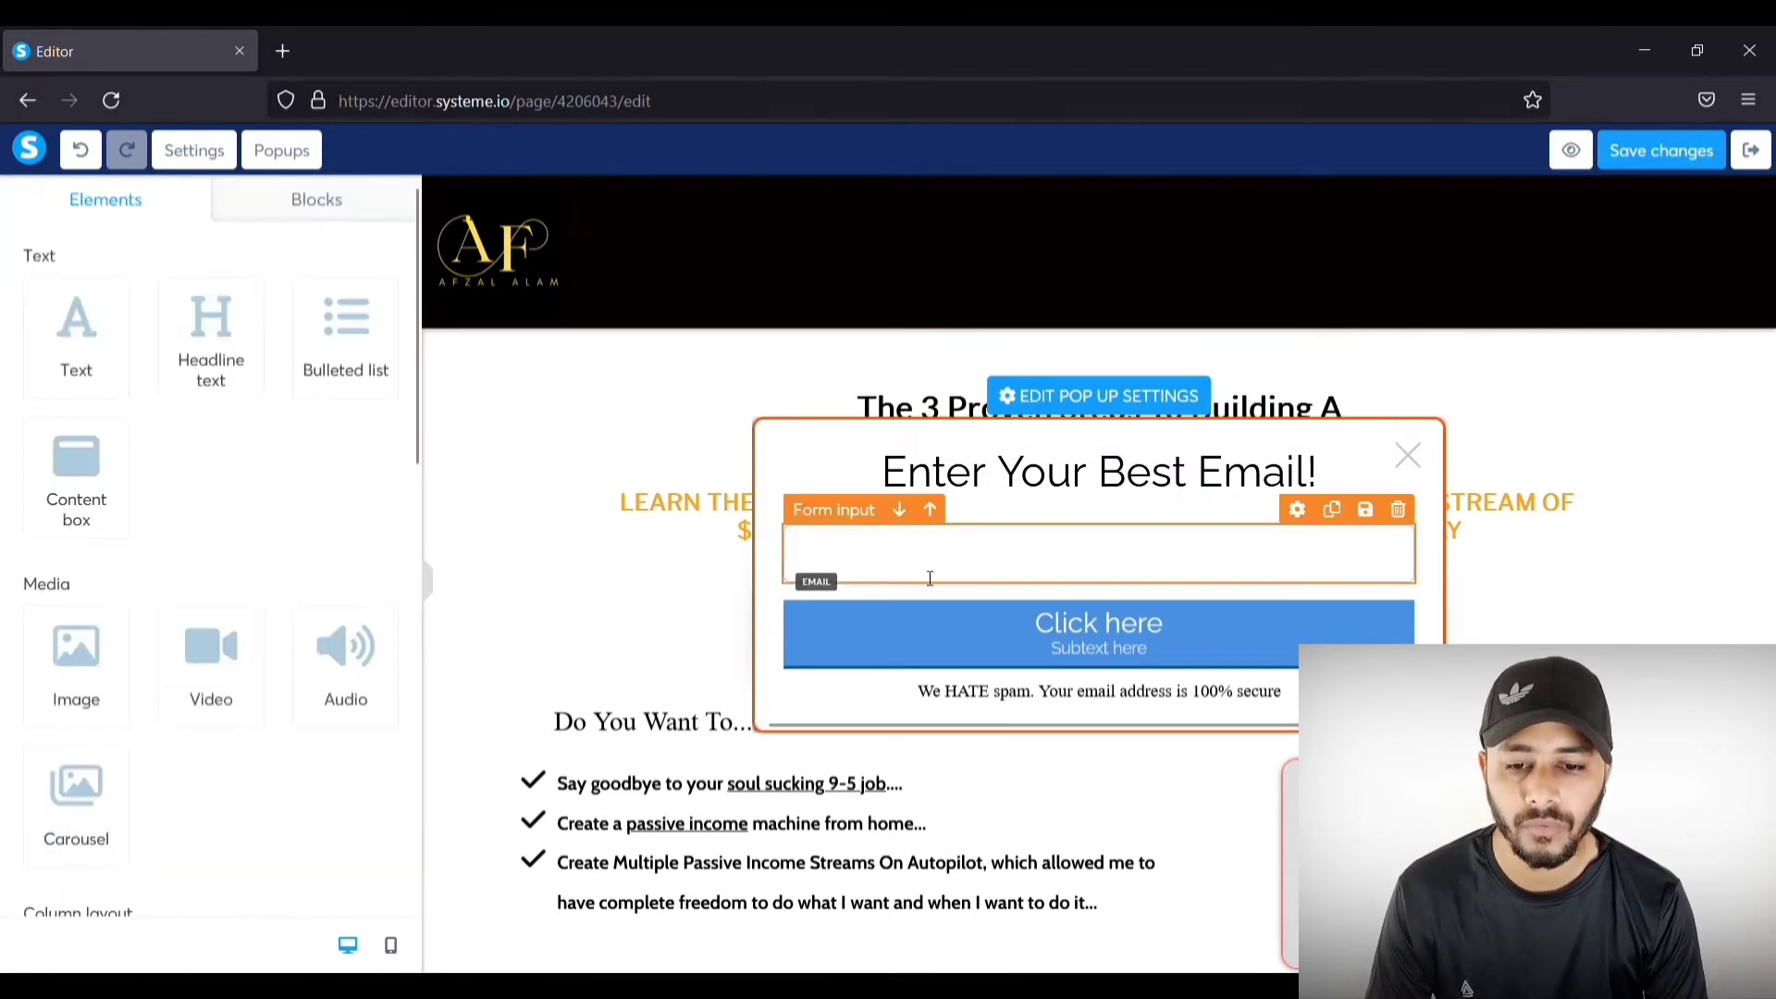
{"action": "left_click", "coordinate": [1119, 559]}
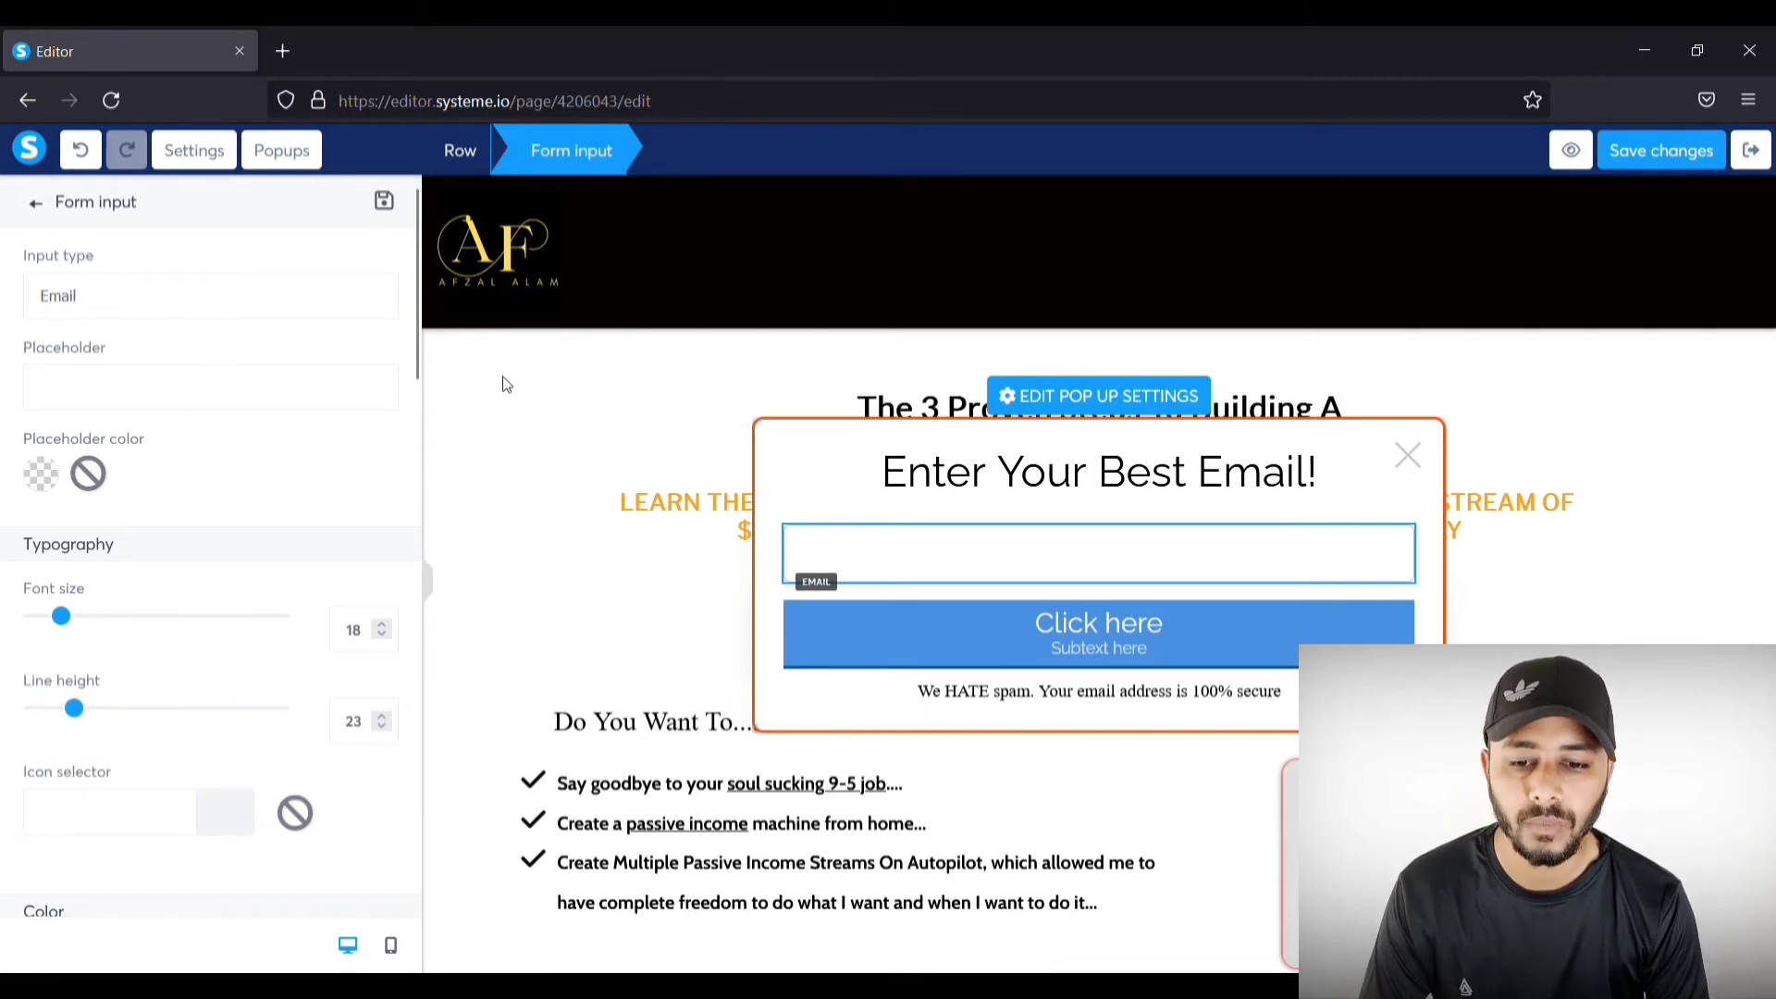
{"action": "left_click", "coordinate": [921, 562]}
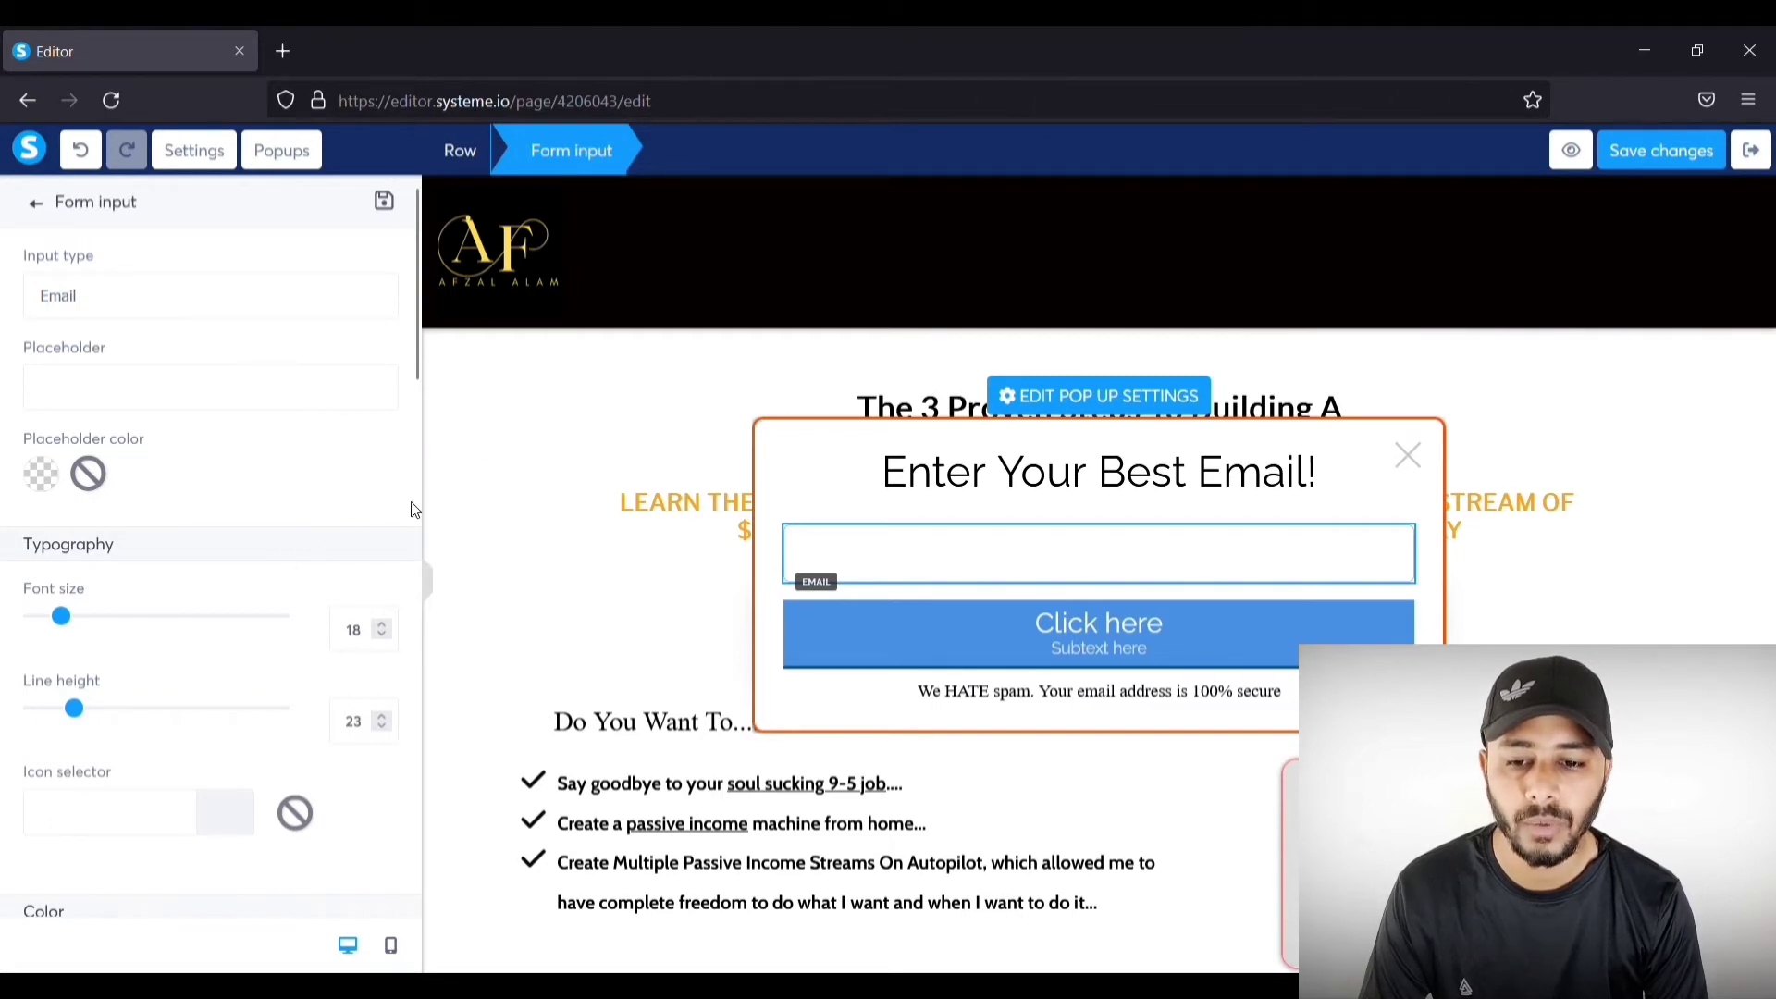
{"action": "left_click", "coordinate": [637, 607]}
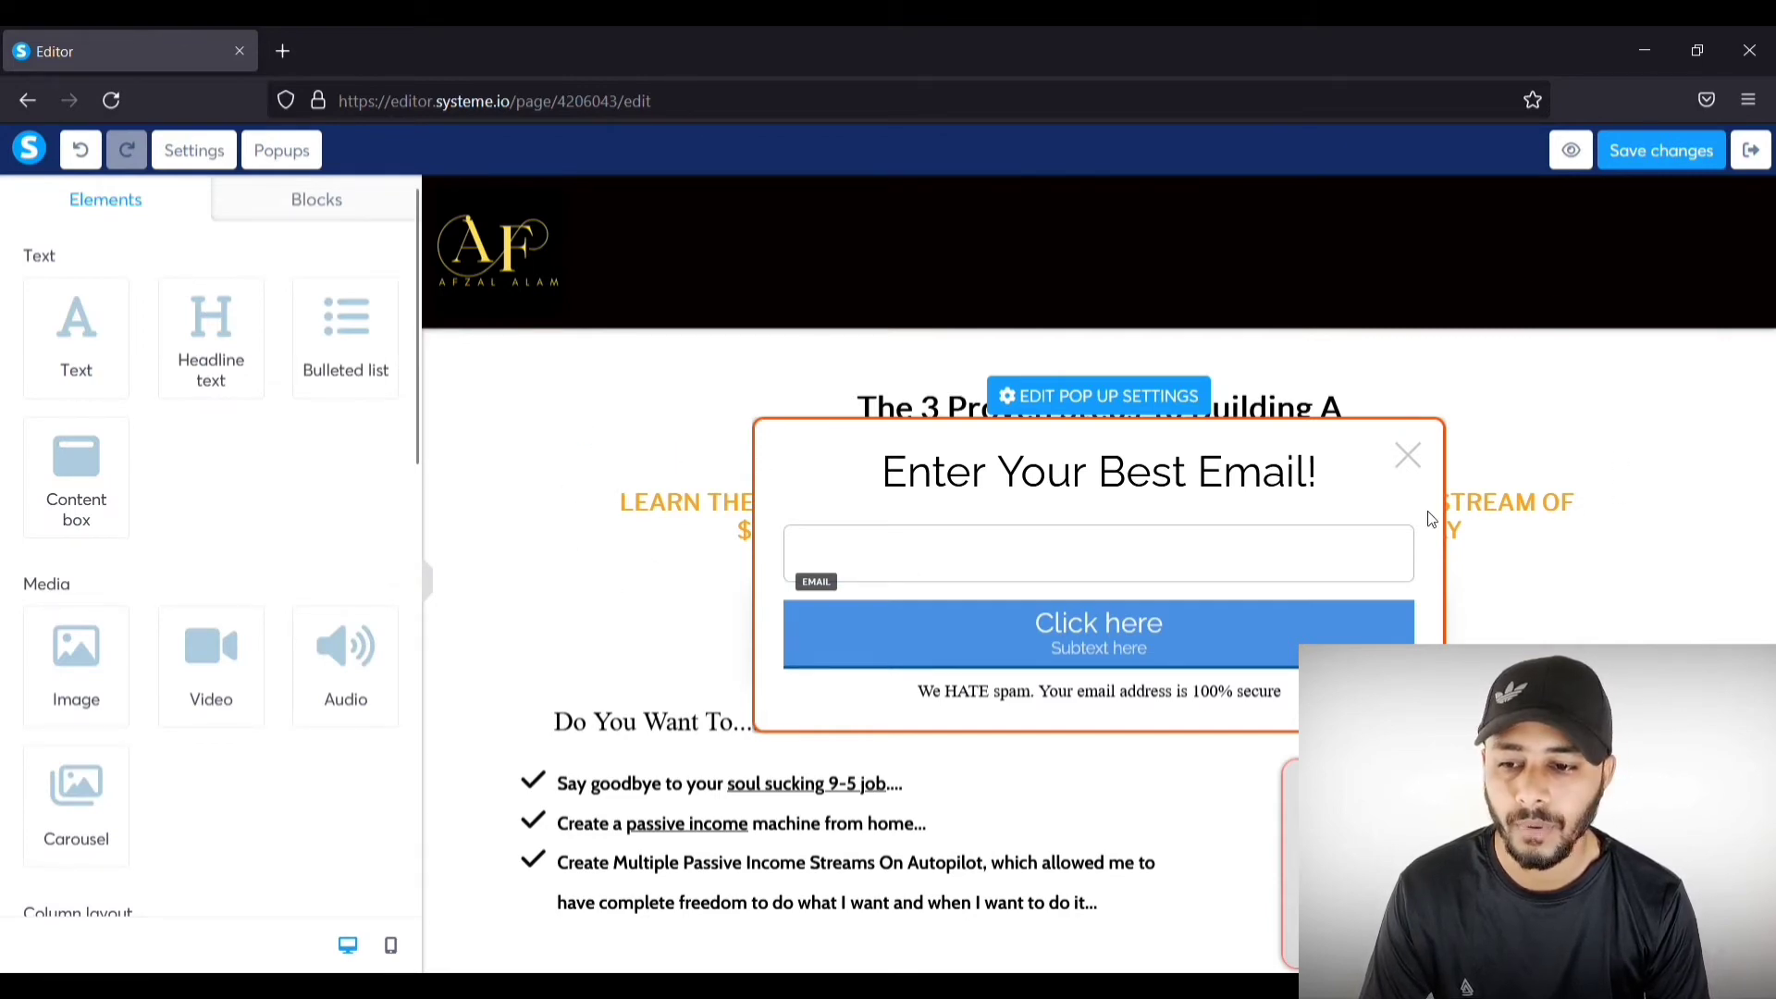
{"action": "scroll", "coordinate": [139, 396], "scroll_direction": "down", "scroll_amount": 8}
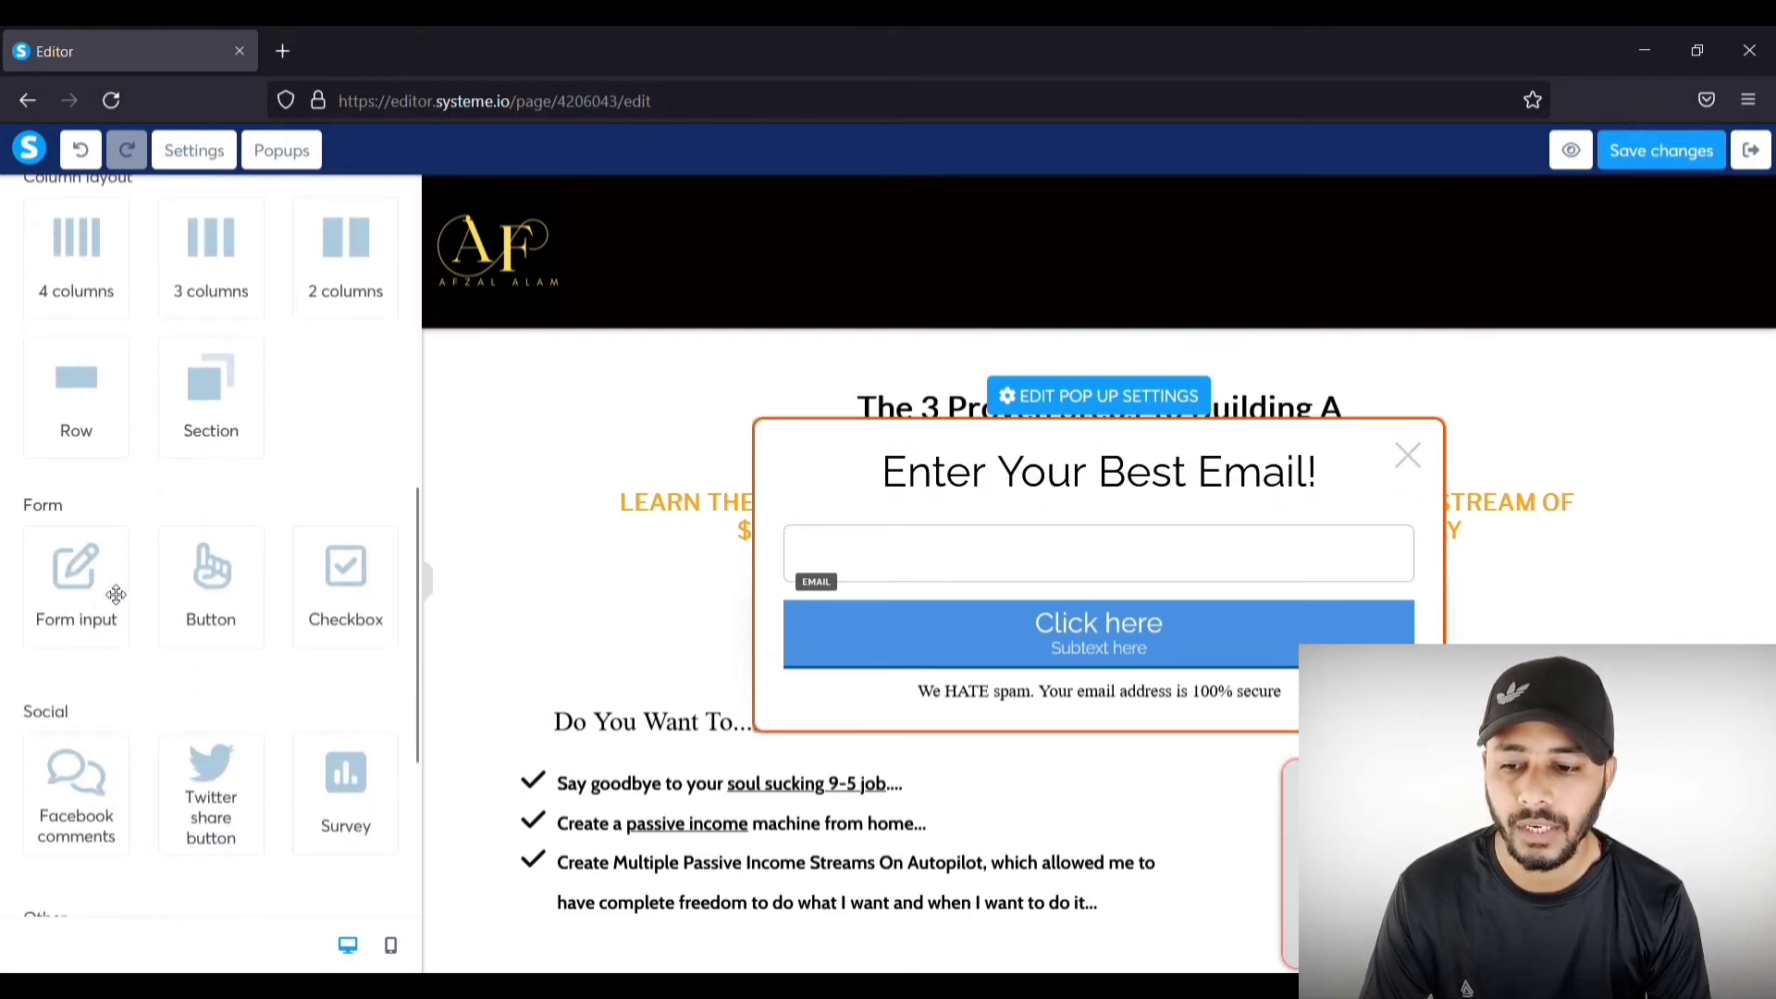
{"action": "left_click_drag", "start_coordinate": [77, 599], "coordinate": [874, 511]}
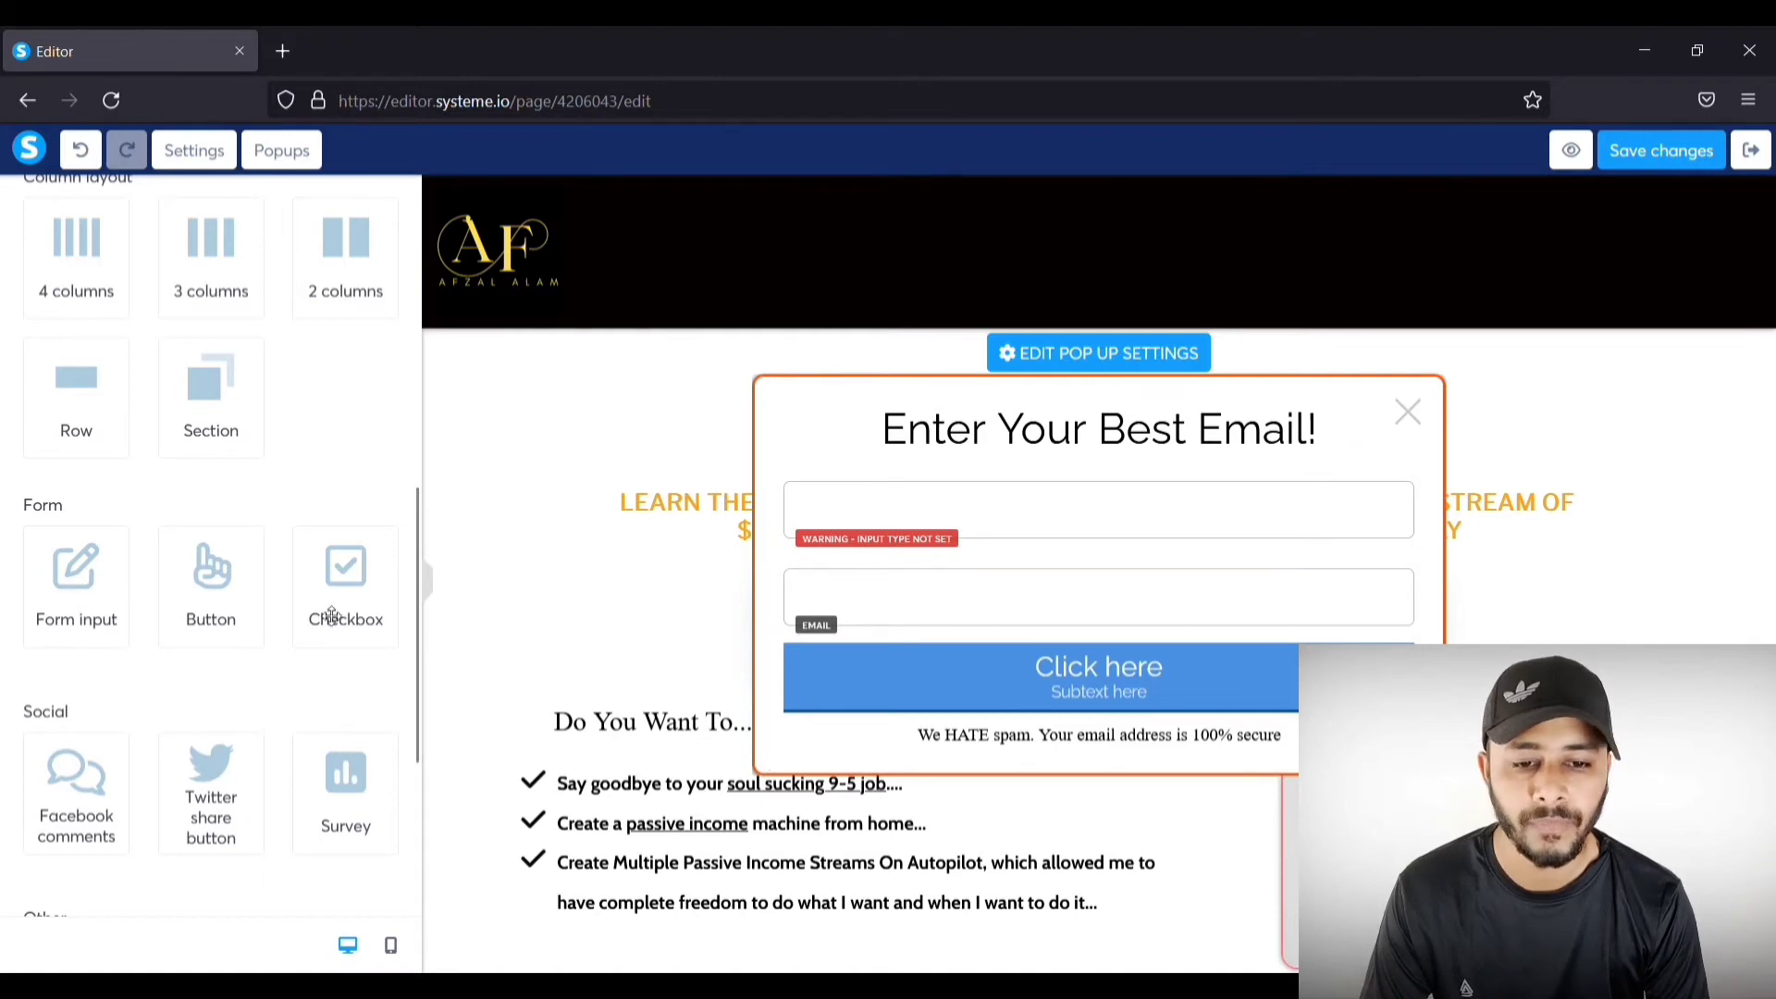
{"action": "left_click", "coordinate": [1399, 469]}
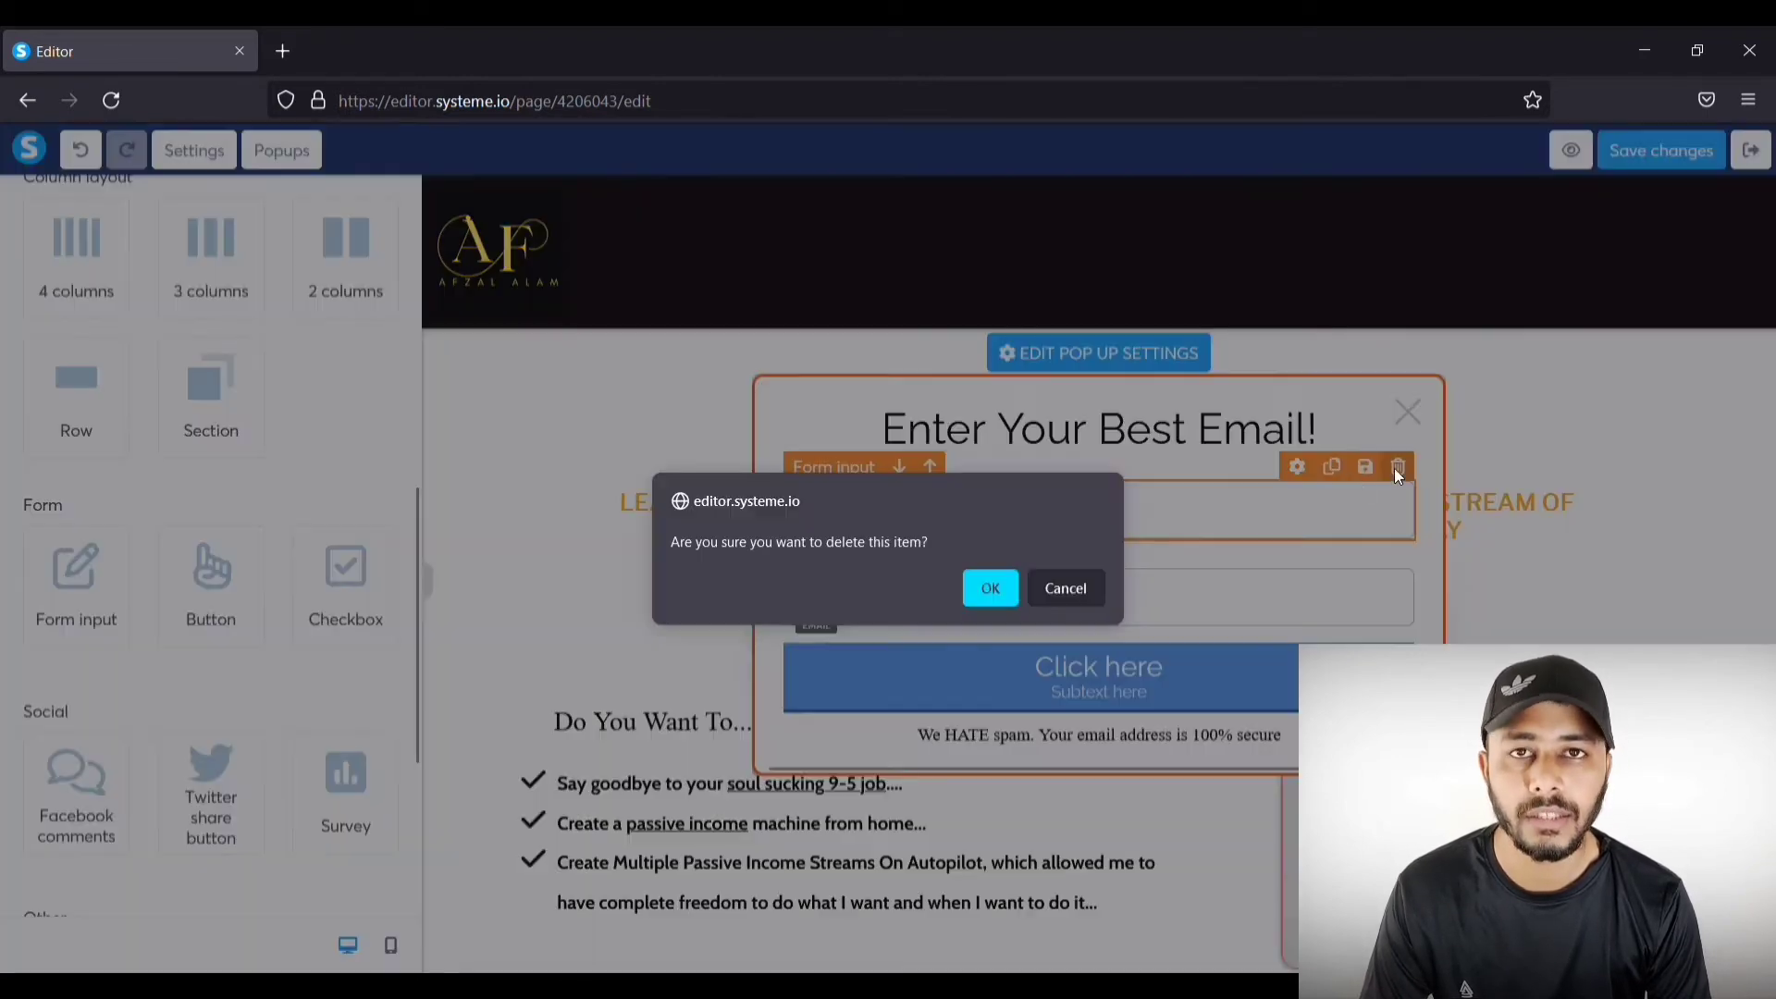
{"action": "left_click", "coordinate": [990, 590]}
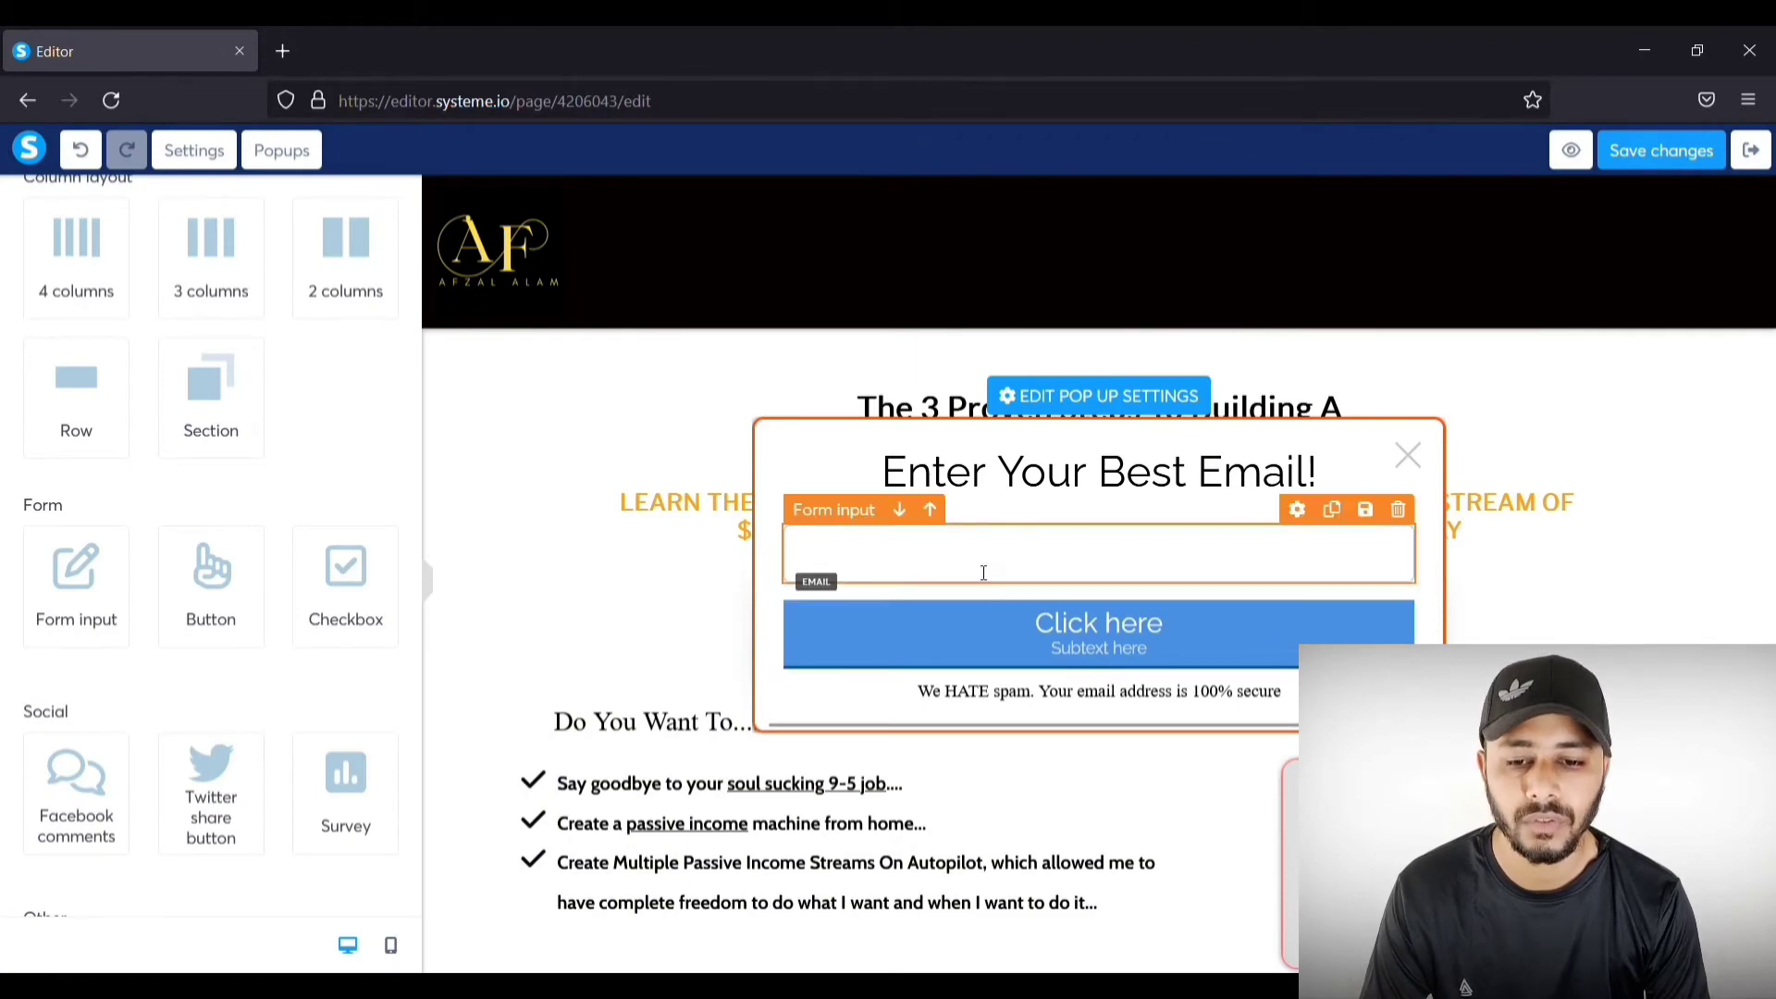
{"action": "left_click", "coordinate": [1053, 571]}
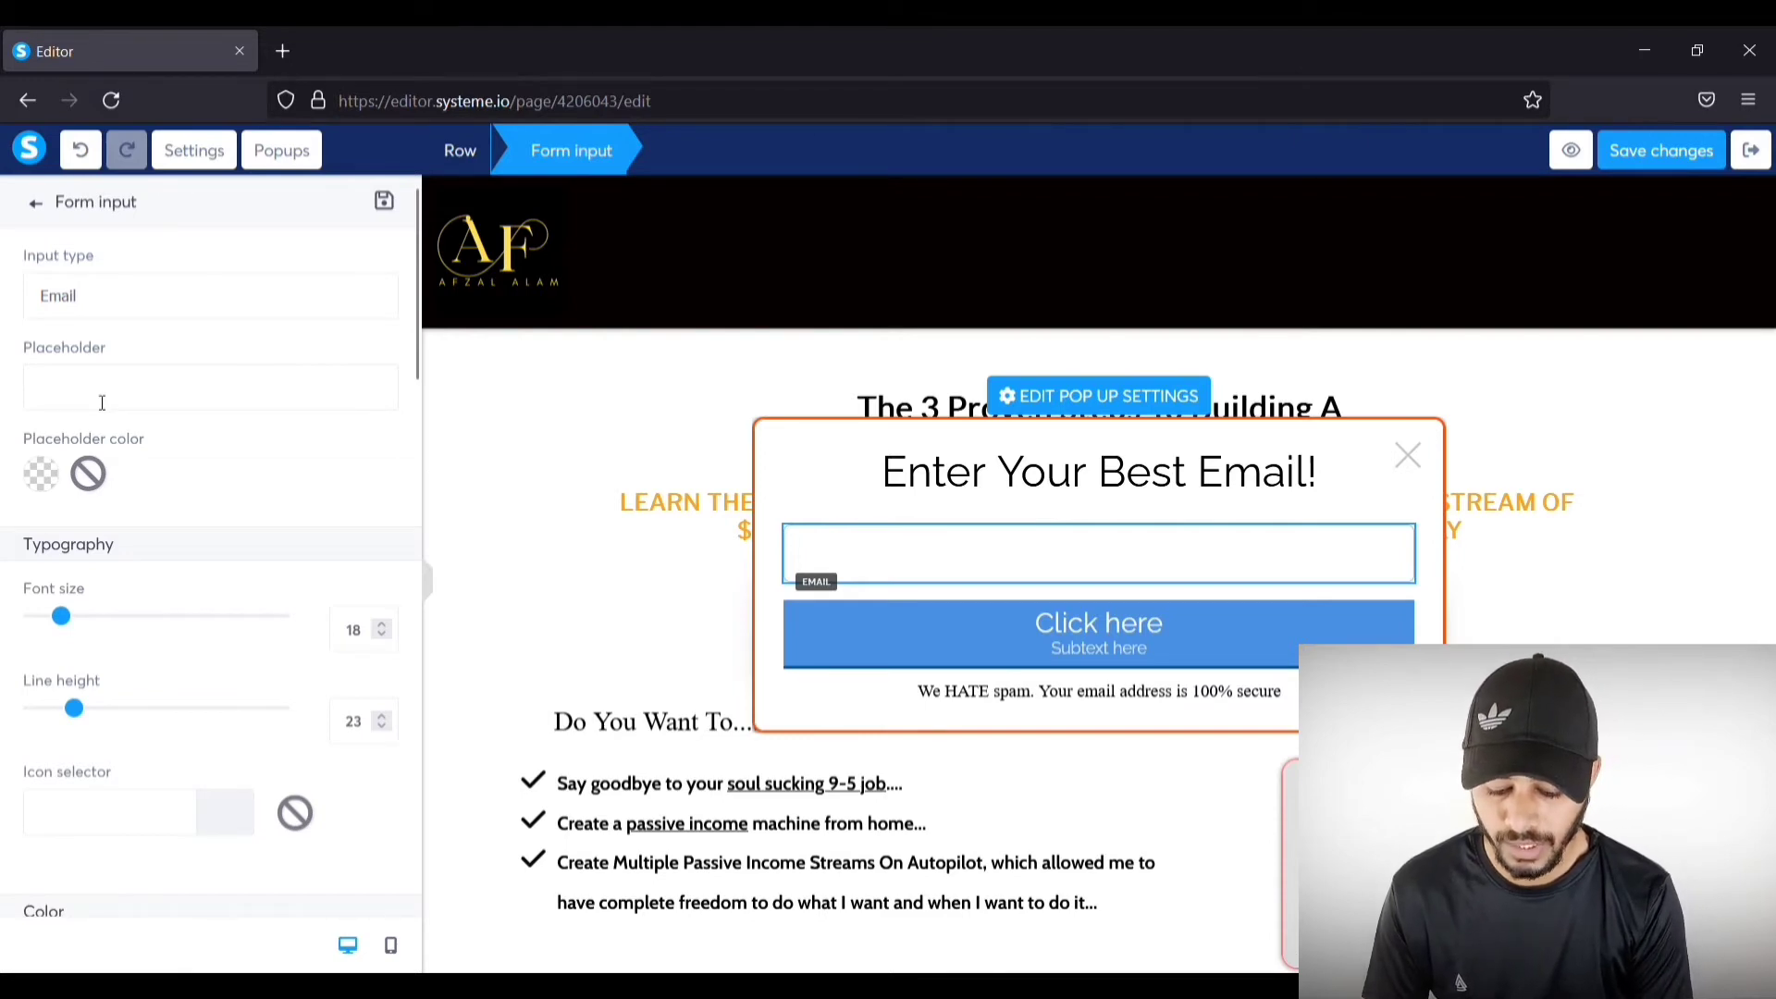
Step: Enter 'Your Email Here...' as the email field's placeholder, correcting the 'Youe' typo
{"action": "type", "text": "ou"}
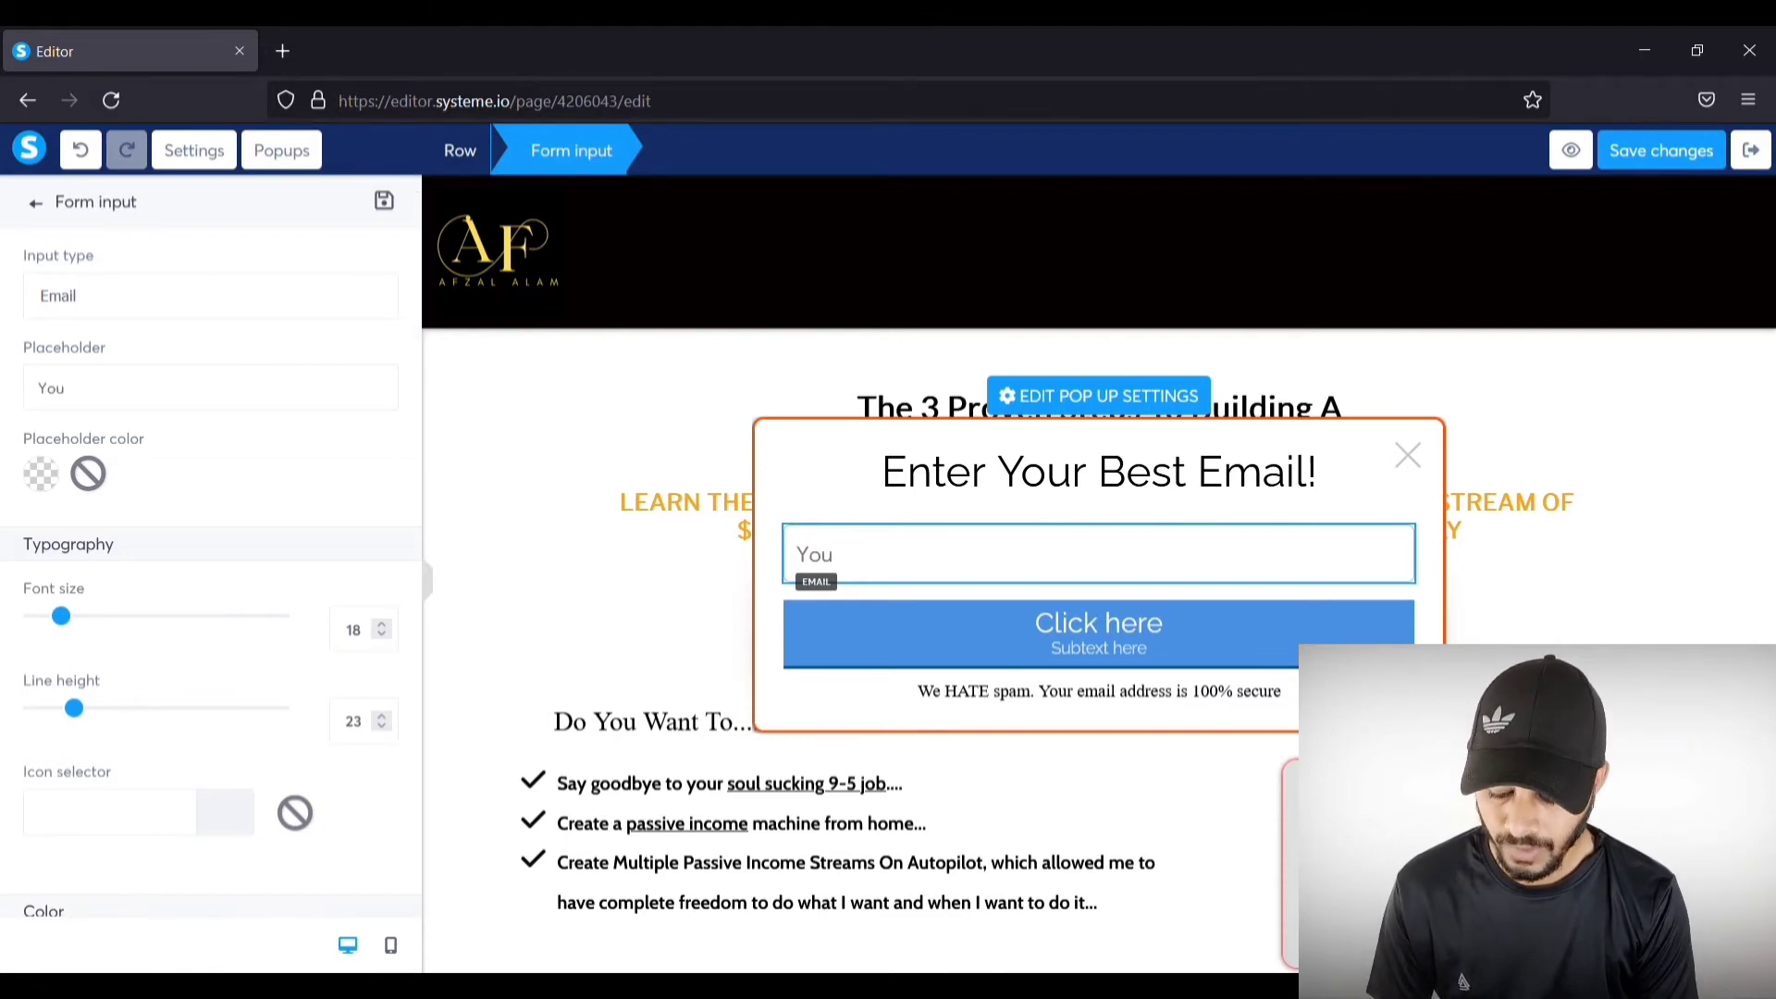
{"action": "type", "text": "r Bes"}
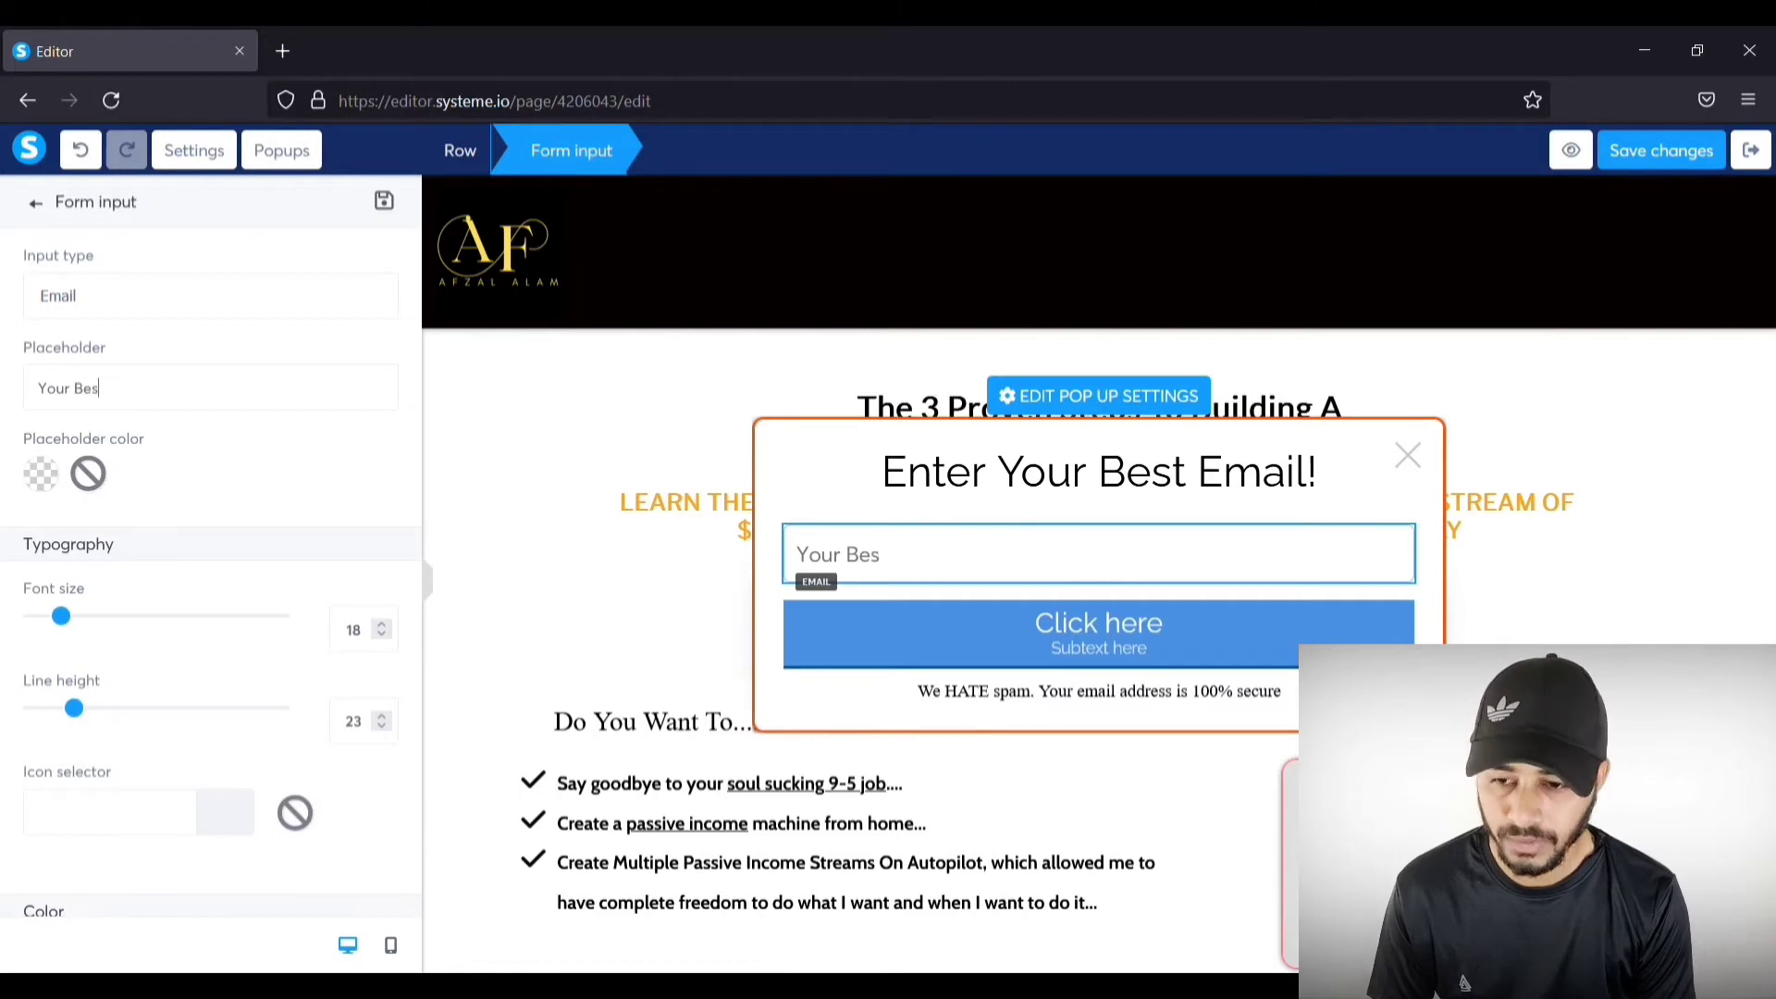
{"action": "key", "text": "BackSpace"}
{"action": "key", "text": "BackSpace"}
{"action": "key", "text": "BackSpace"}
{"action": "key", "text": "BackSpace"}
{"action": "key", "text": "BackSpace"}
{"action": "key", "text": "BackSpace"}
{"action": "key", "text": "BackSpace"}
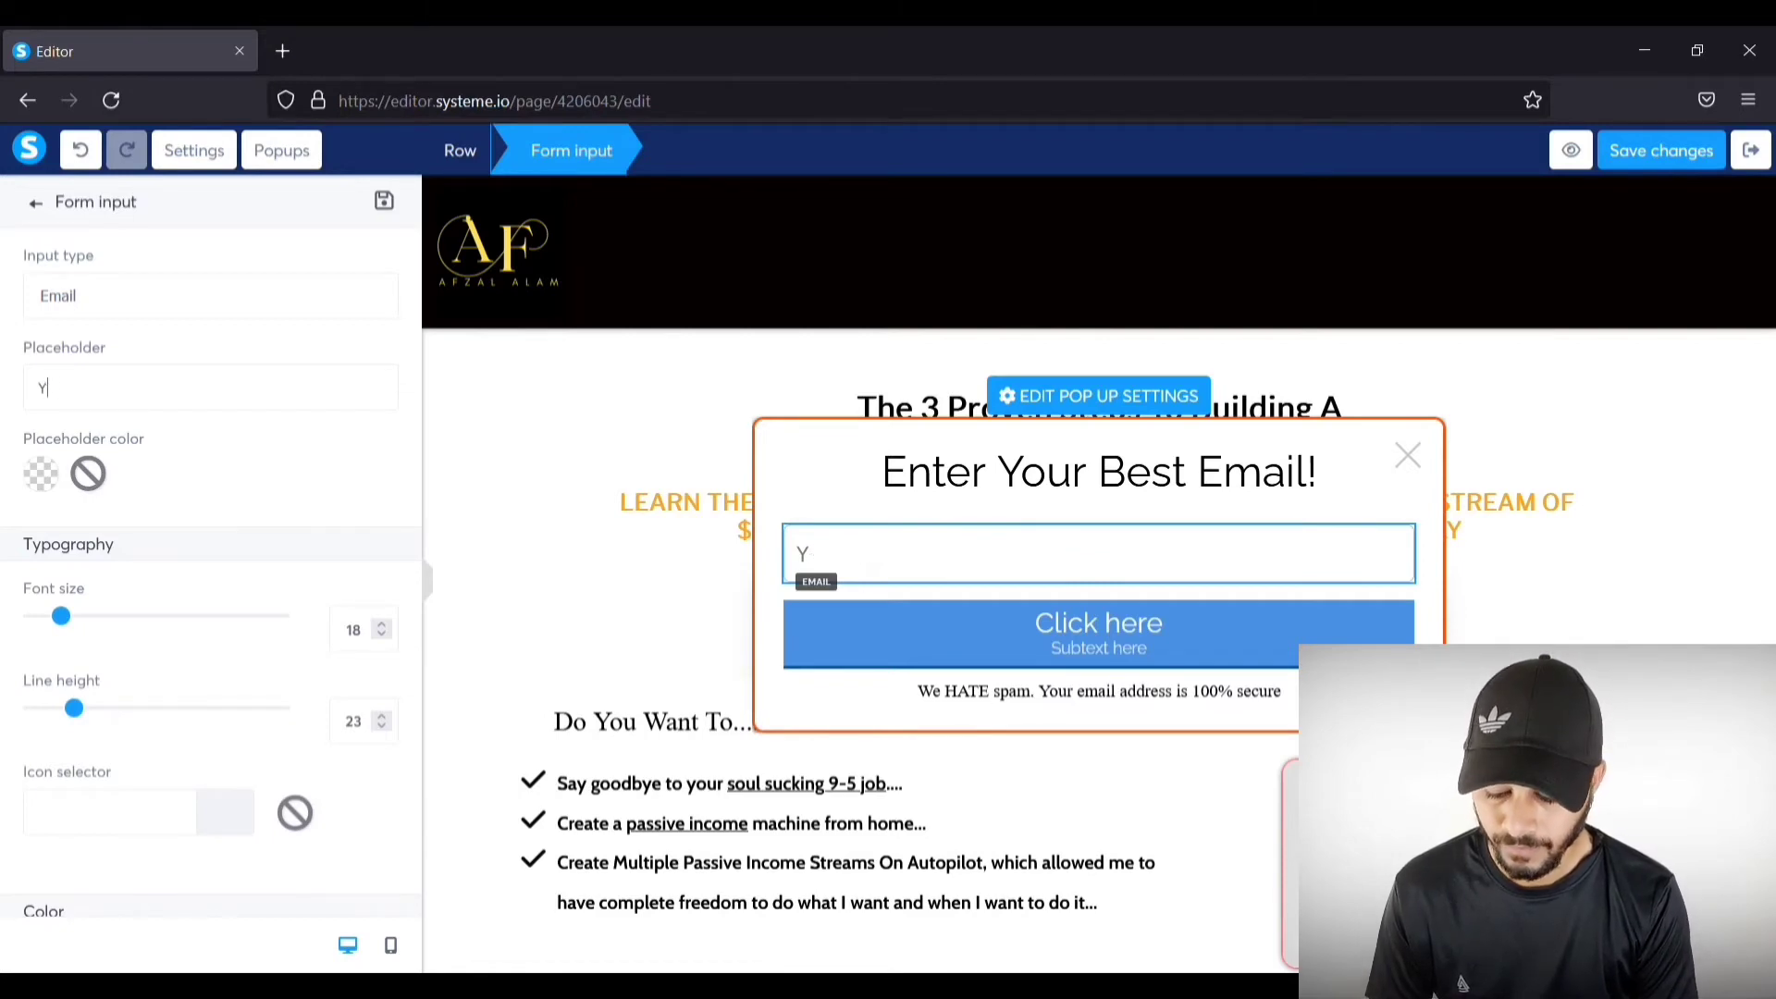
{"action": "type", "text": "Youe Email Here..."}
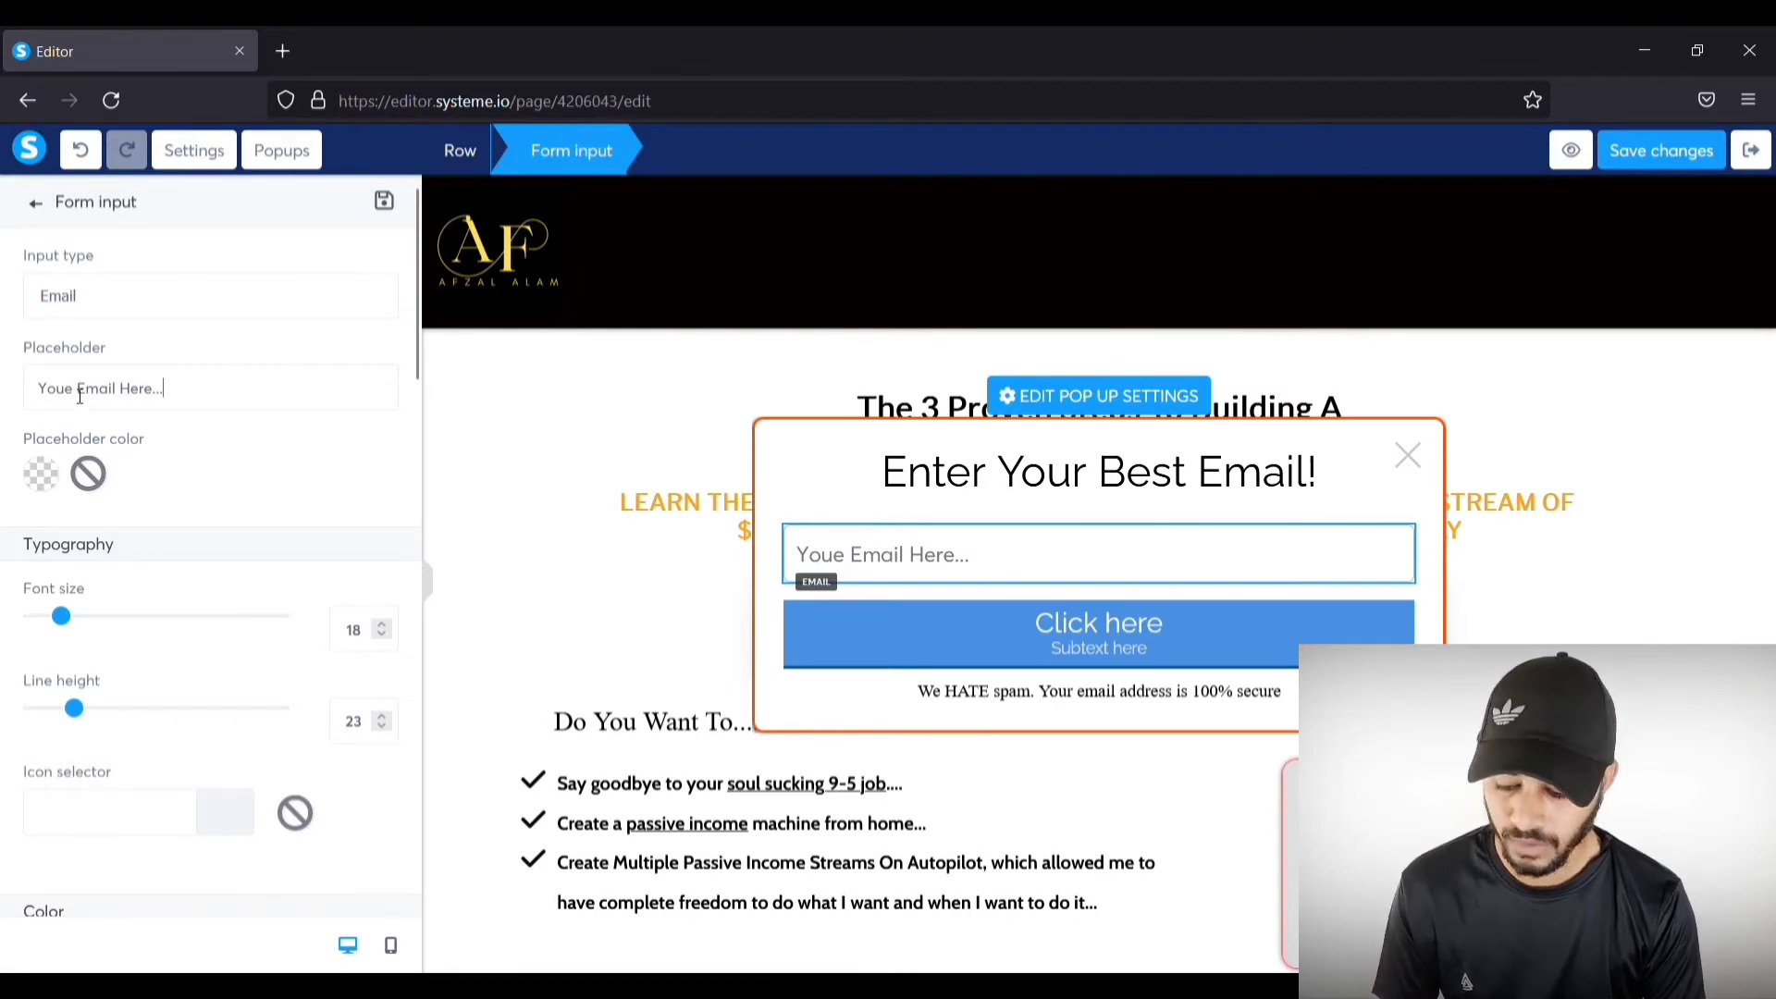
{"action": "key", "text": "BackSpace"}
{"action": "type", "text": "r"}
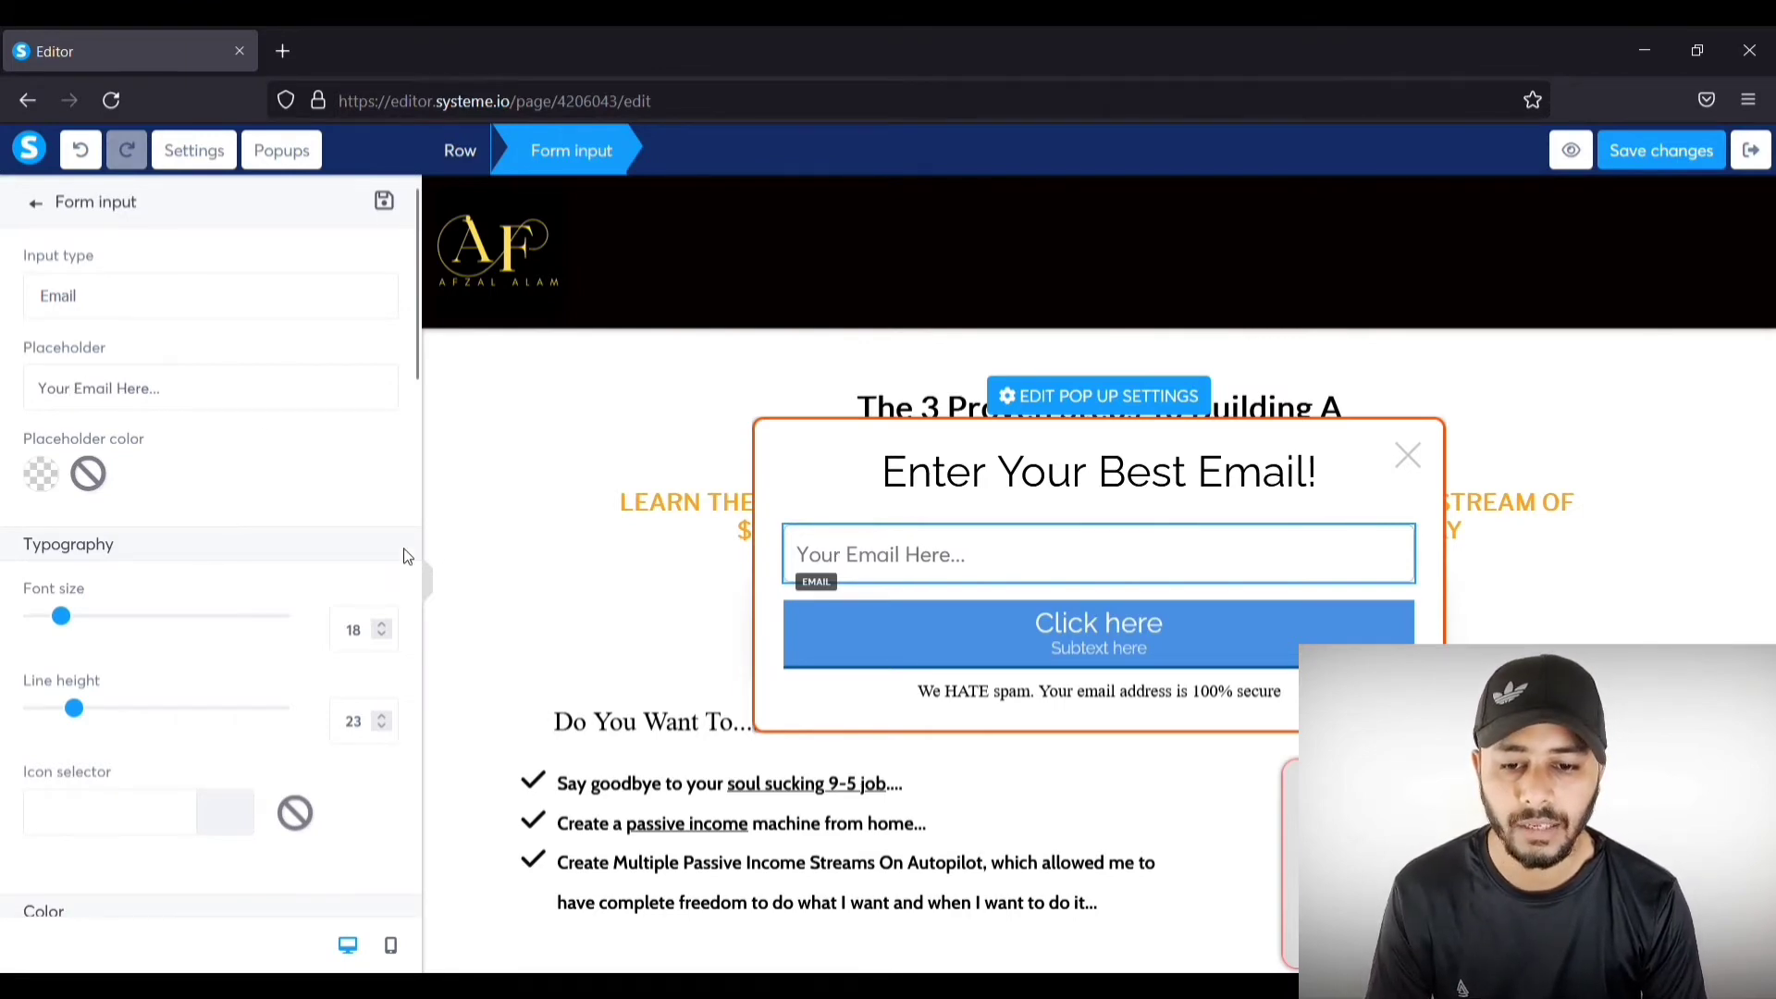
{"action": "left_click", "coordinate": [1051, 561]}
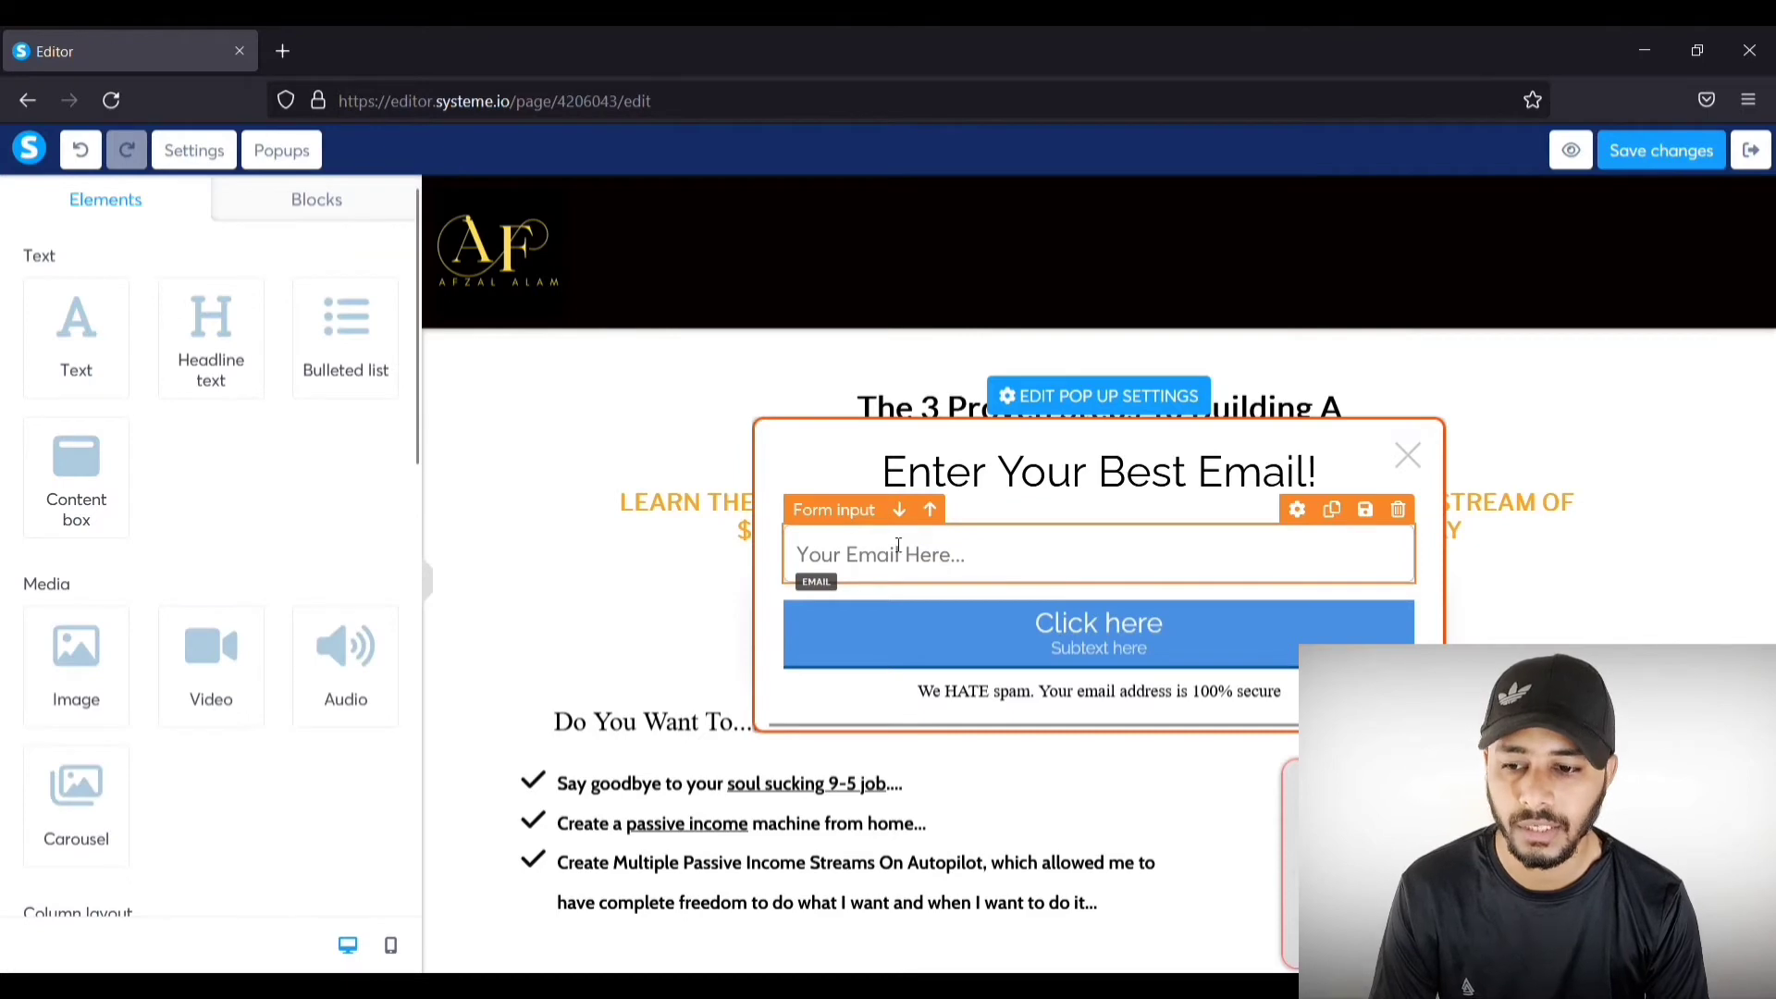
Step: Search 'mai' in the email field's icon picker and choose the mail-bulk icon
{"action": "left_click", "coordinate": [870, 562]}
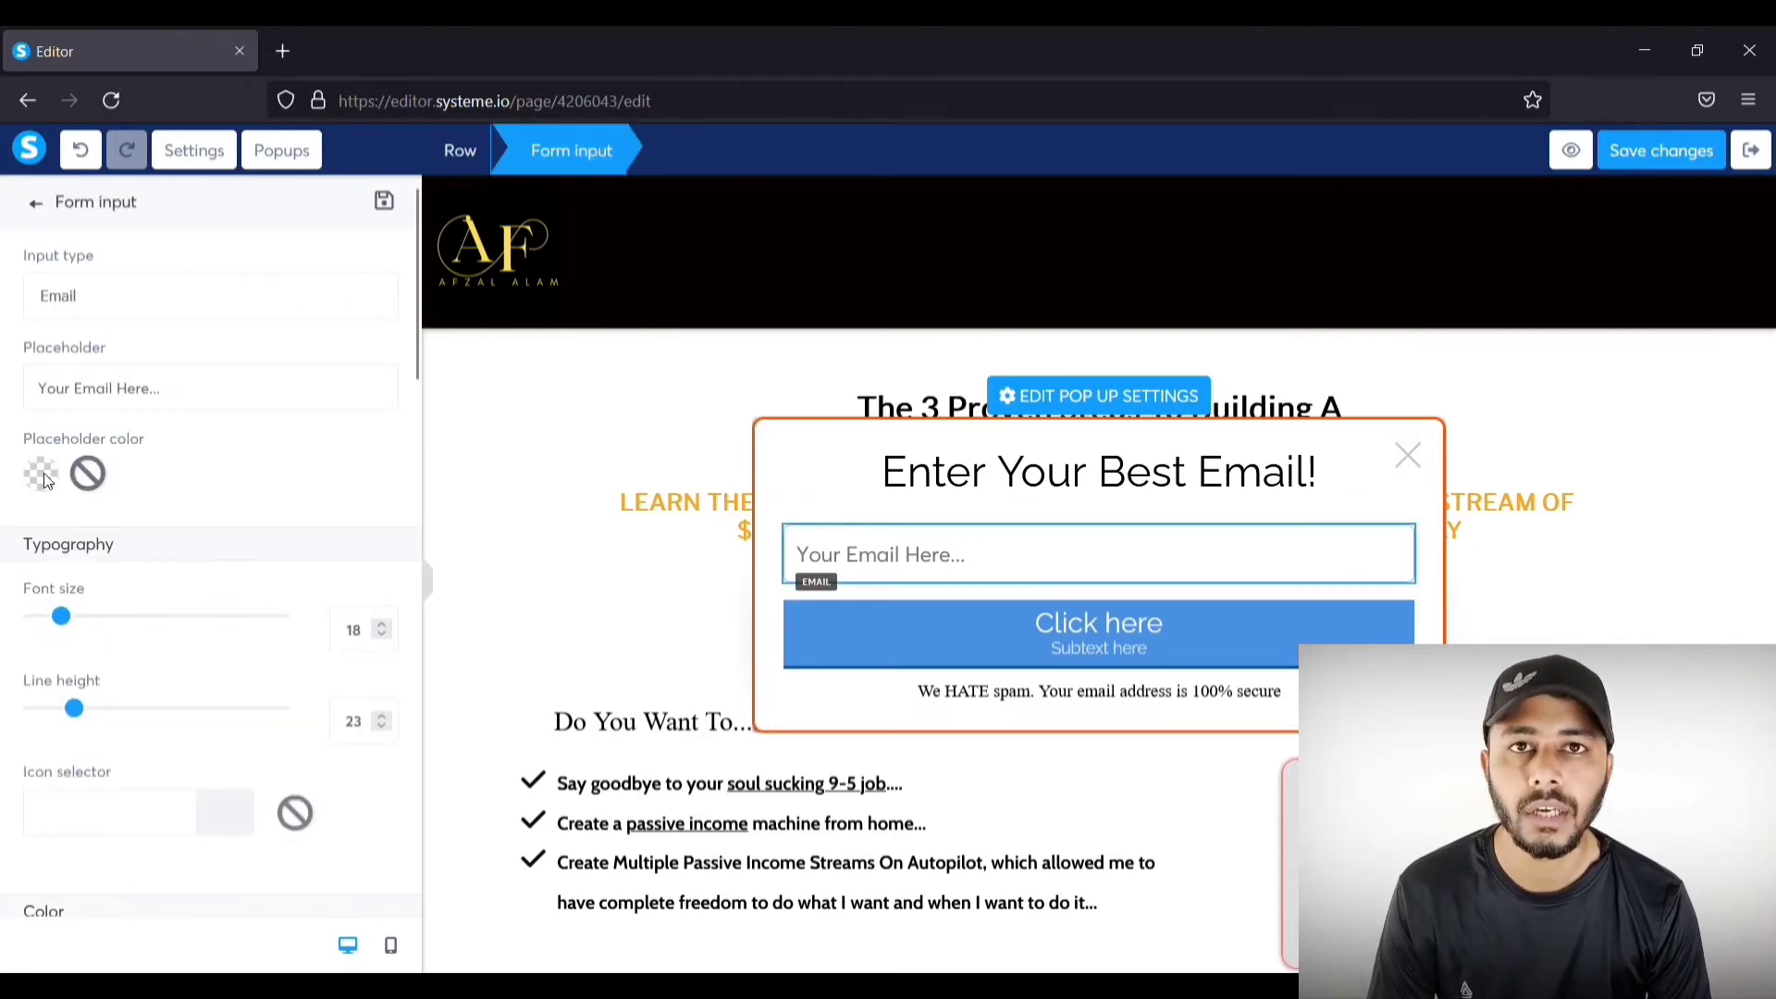
{"action": "scroll", "coordinate": [74, 544], "scroll_direction": "down", "scroll_amount": 2}
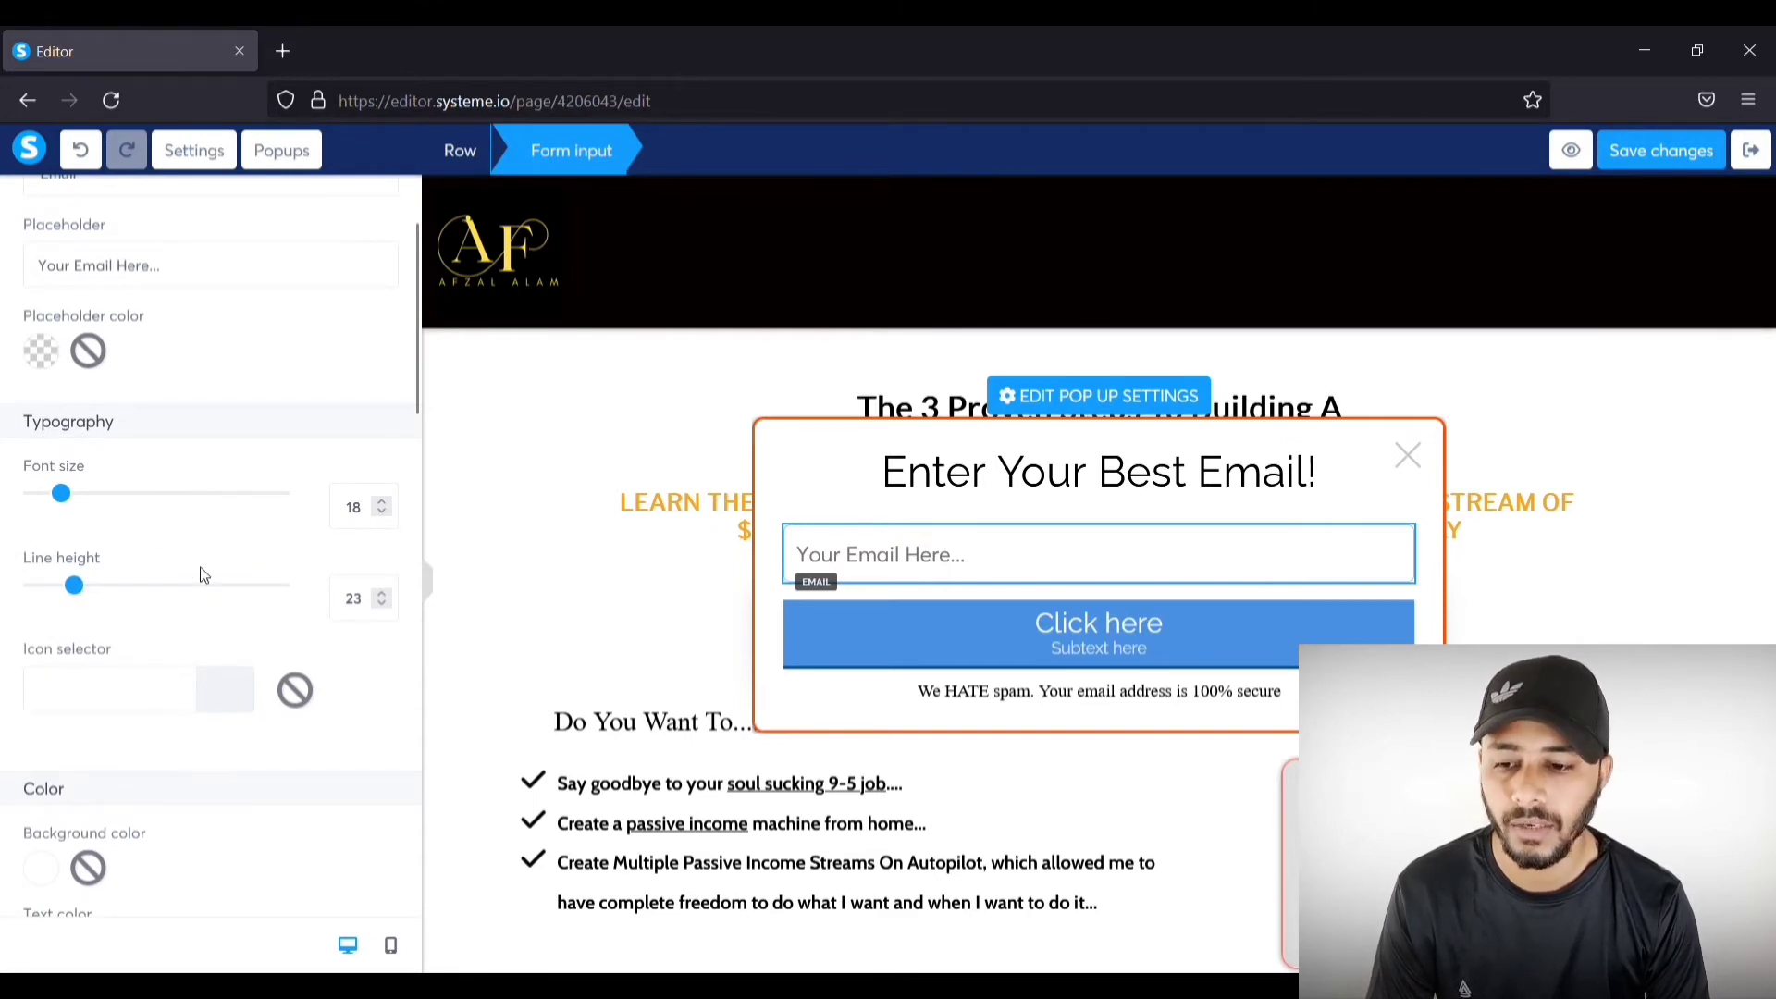
{"action": "scroll", "coordinate": [204, 576], "scroll_direction": "down", "scroll_amount": 4}
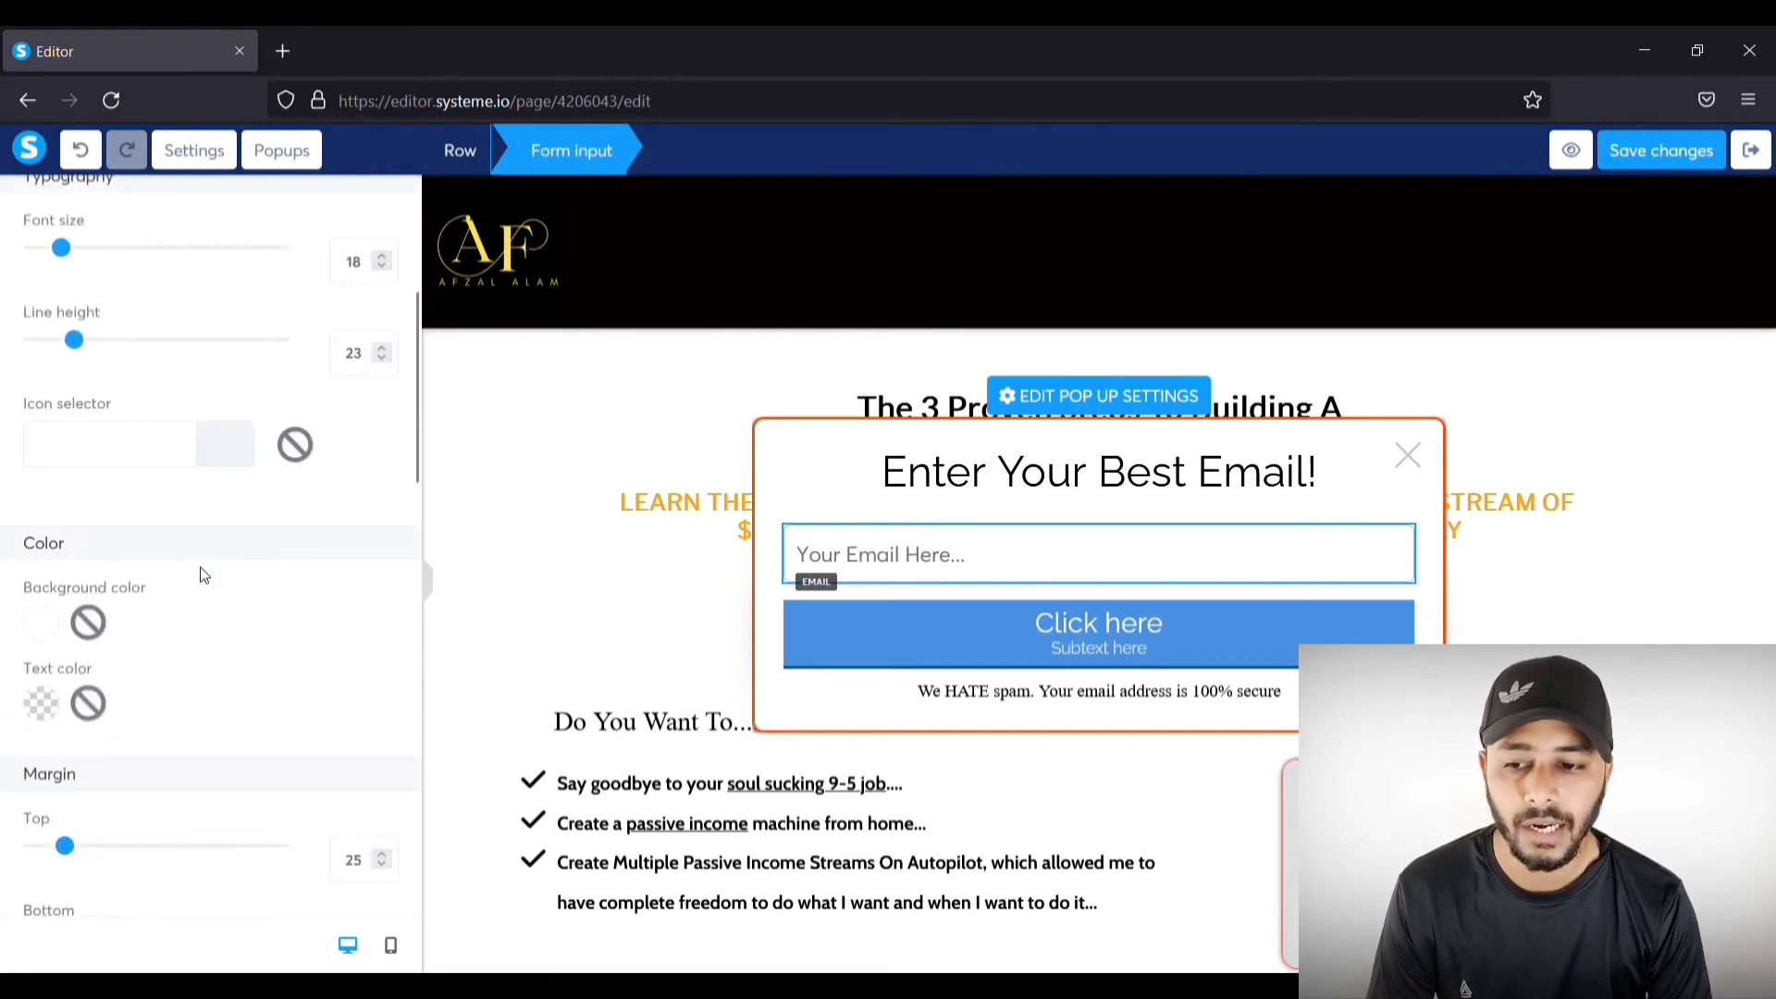
{"action": "left_click", "coordinate": [171, 458]}
{"action": "type", "text": "mai"}
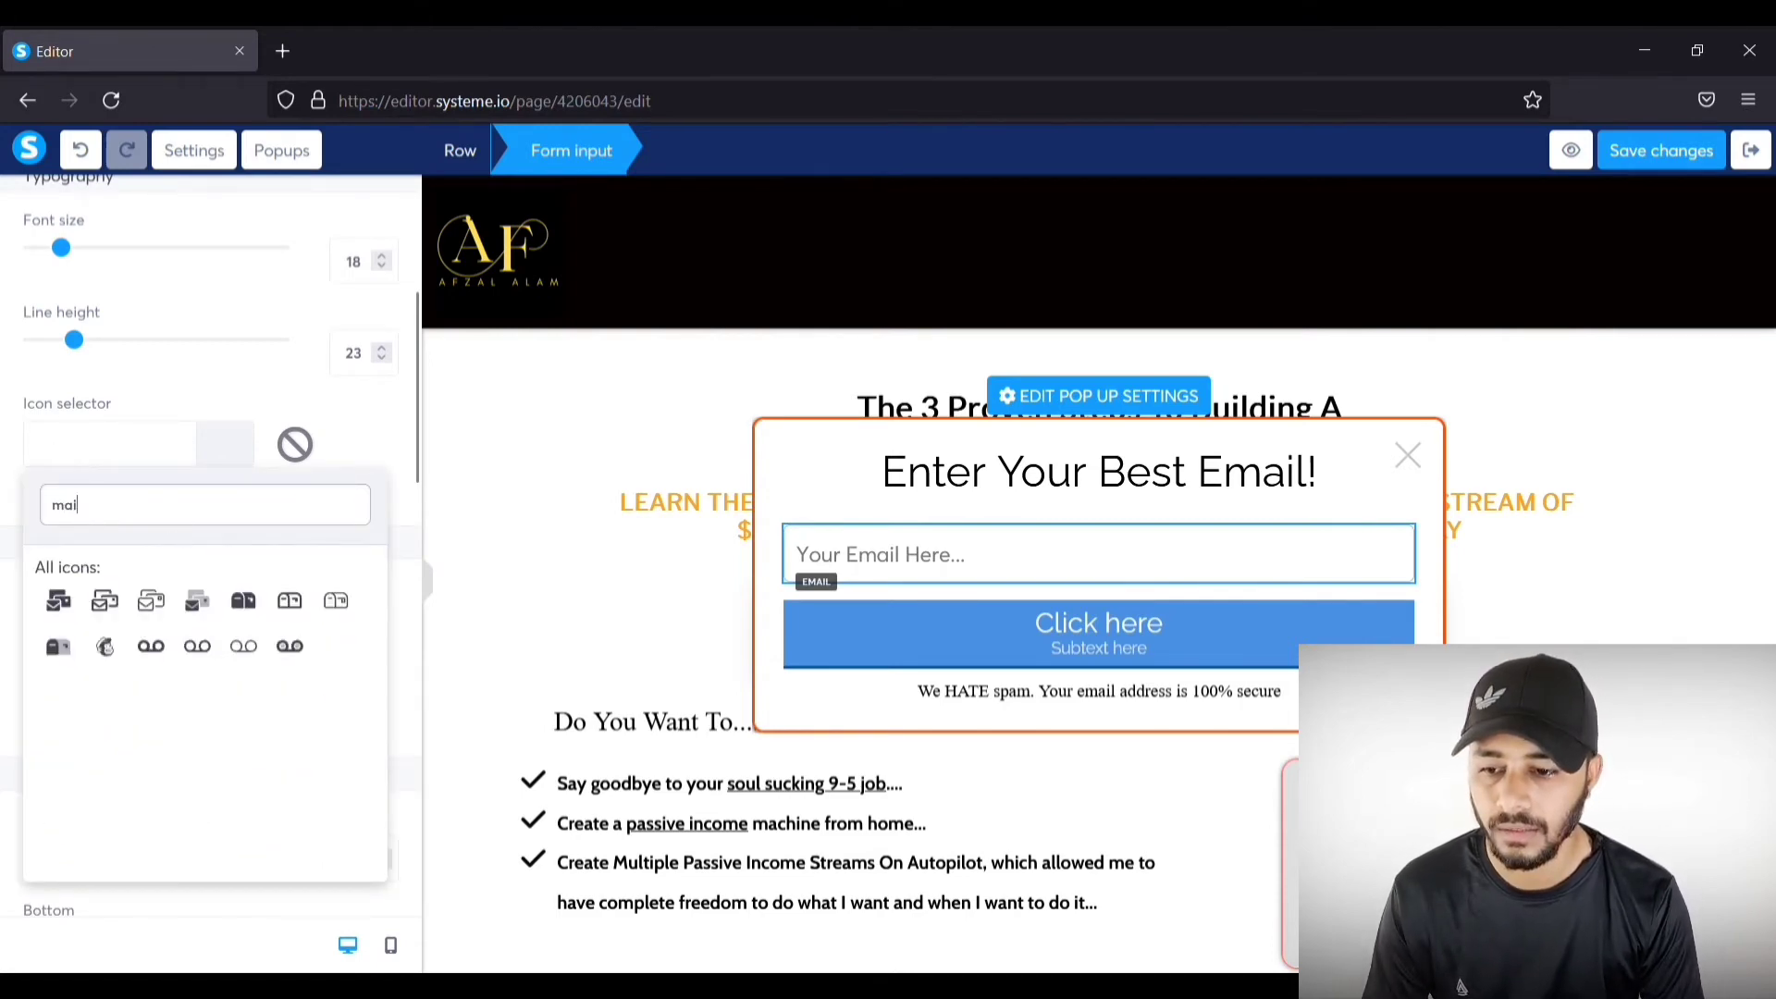
{"action": "left_click", "coordinate": [59, 601]}
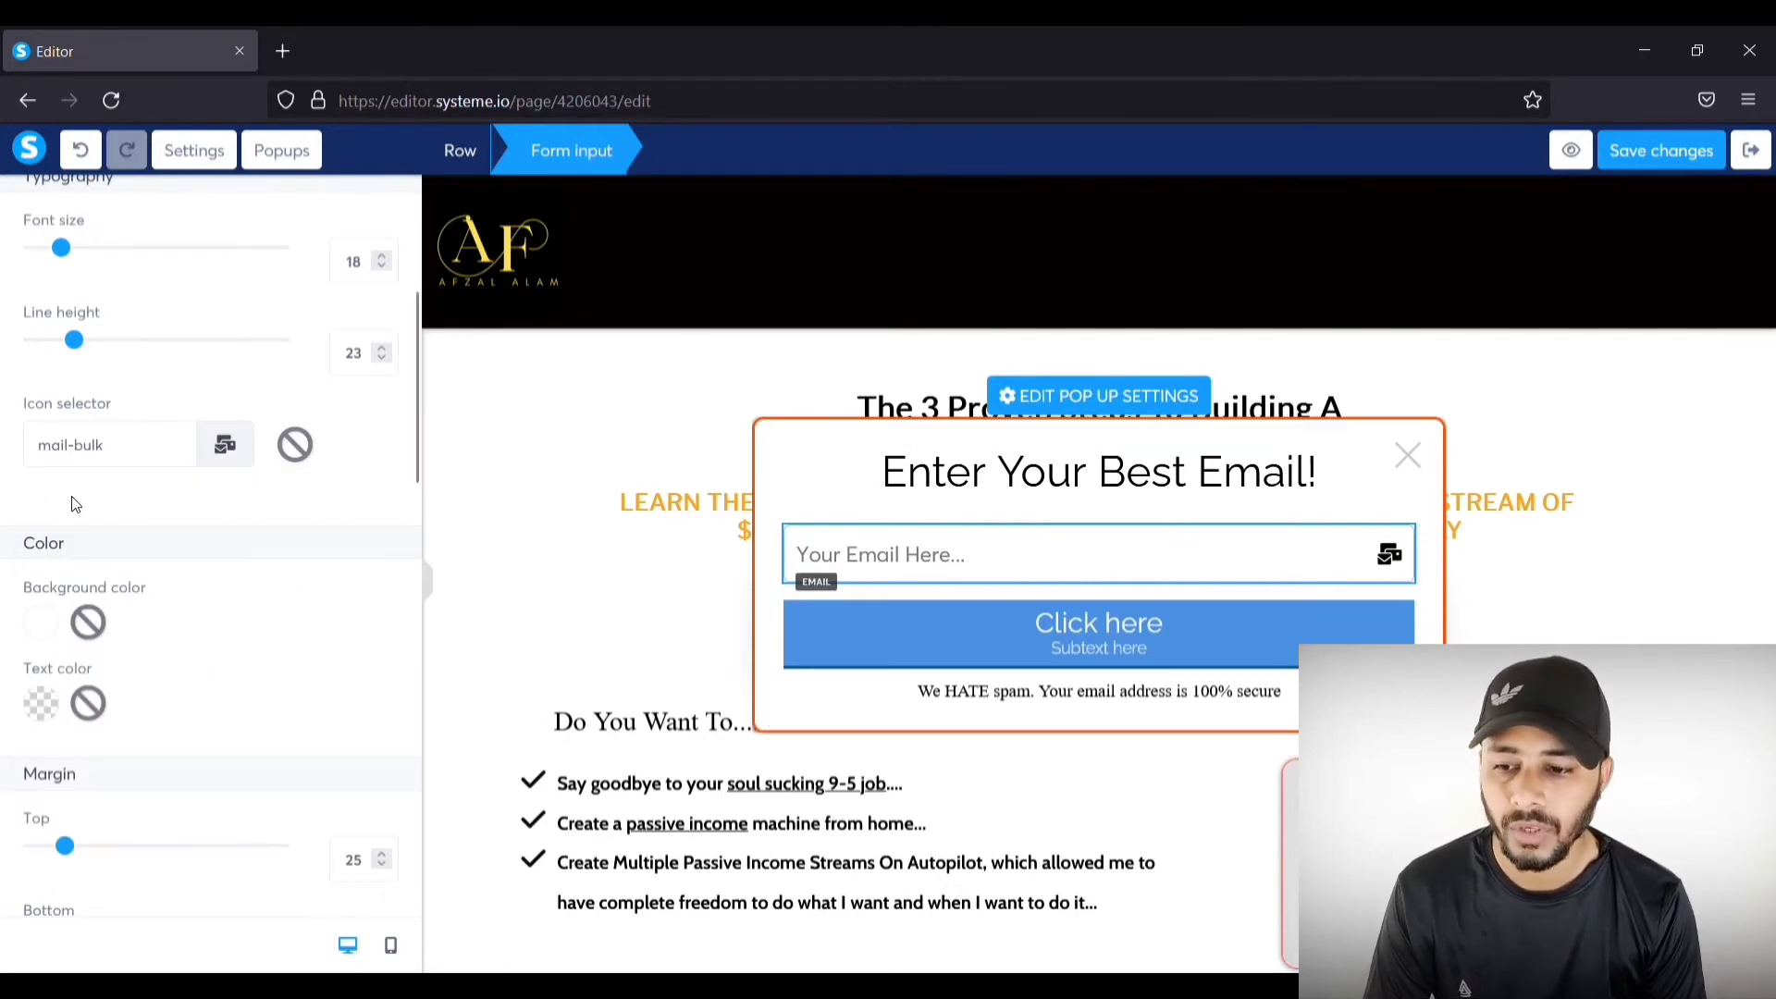
{"action": "scroll", "coordinate": [93, 515], "scroll_direction": "down", "scroll_amount": 3}
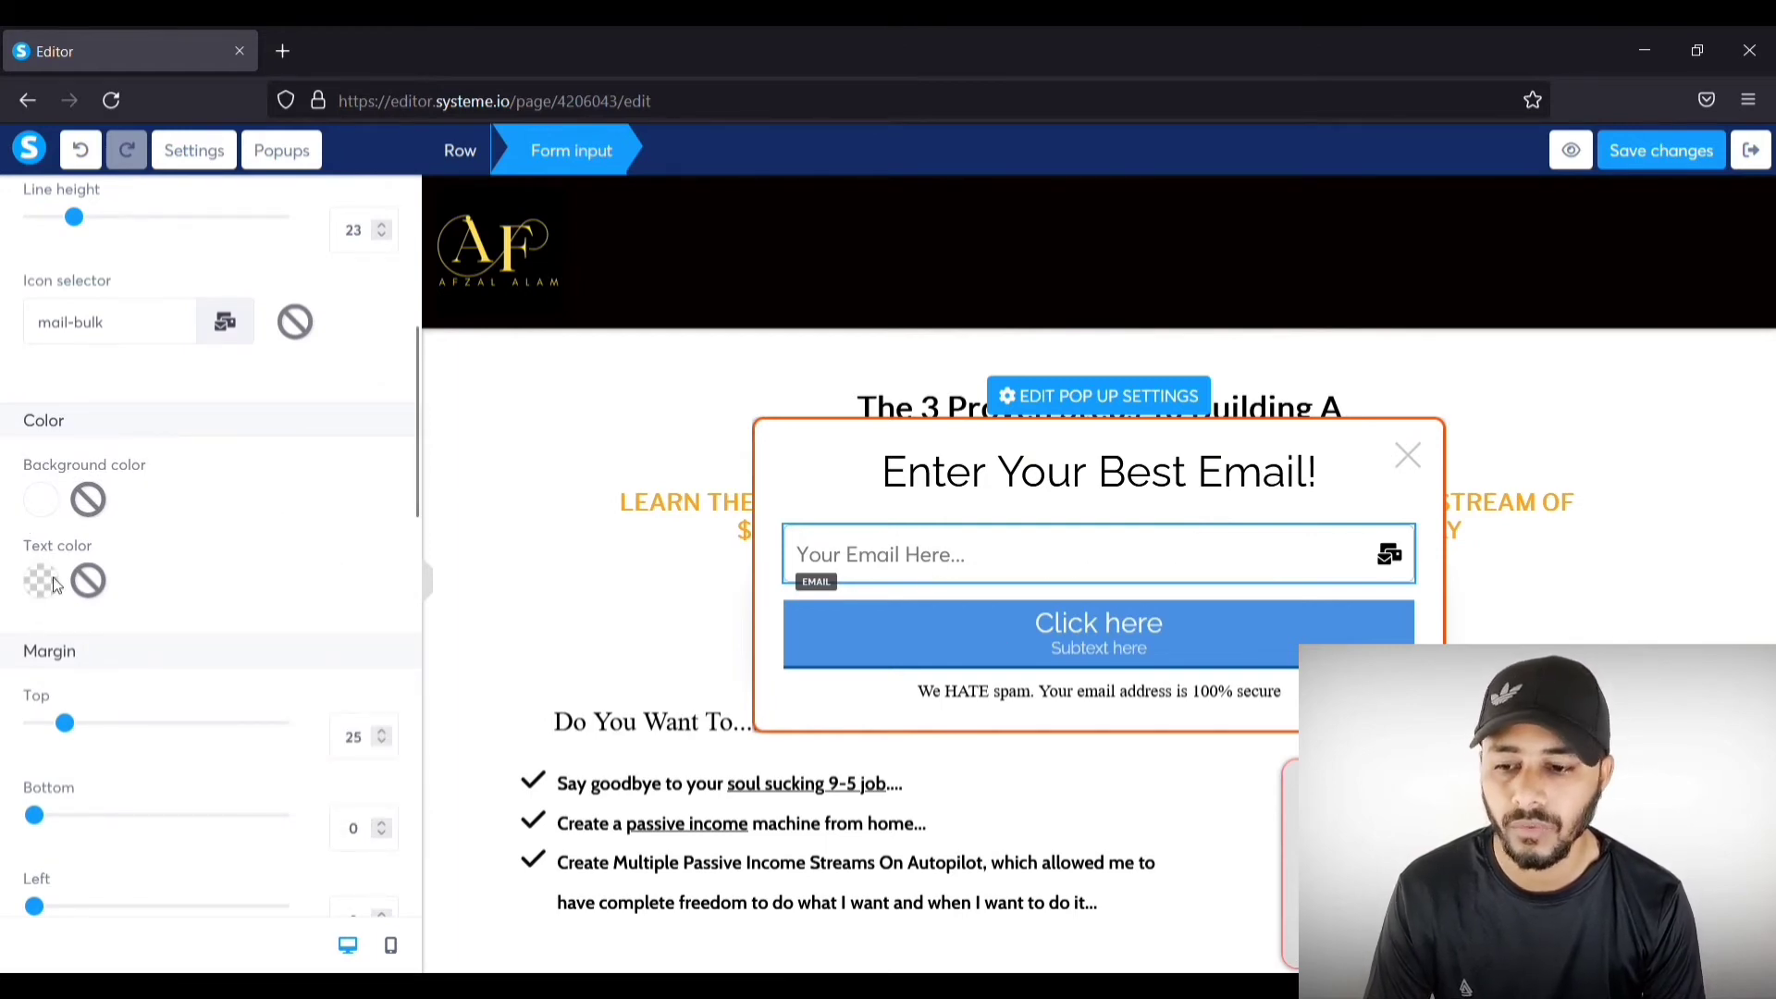
Step: Reduce the email field's top margin from 25 to 16, then select the Click here button
{"action": "scroll", "coordinate": [52, 584], "scroll_direction": "down", "scroll_amount": 2}
{"action": "left_click_drag", "start_coordinate": [78, 609], "coordinate": [57, 609]}
{"action": "scroll", "coordinate": [211, 600], "scroll_direction": "down", "scroll_amount": 3}
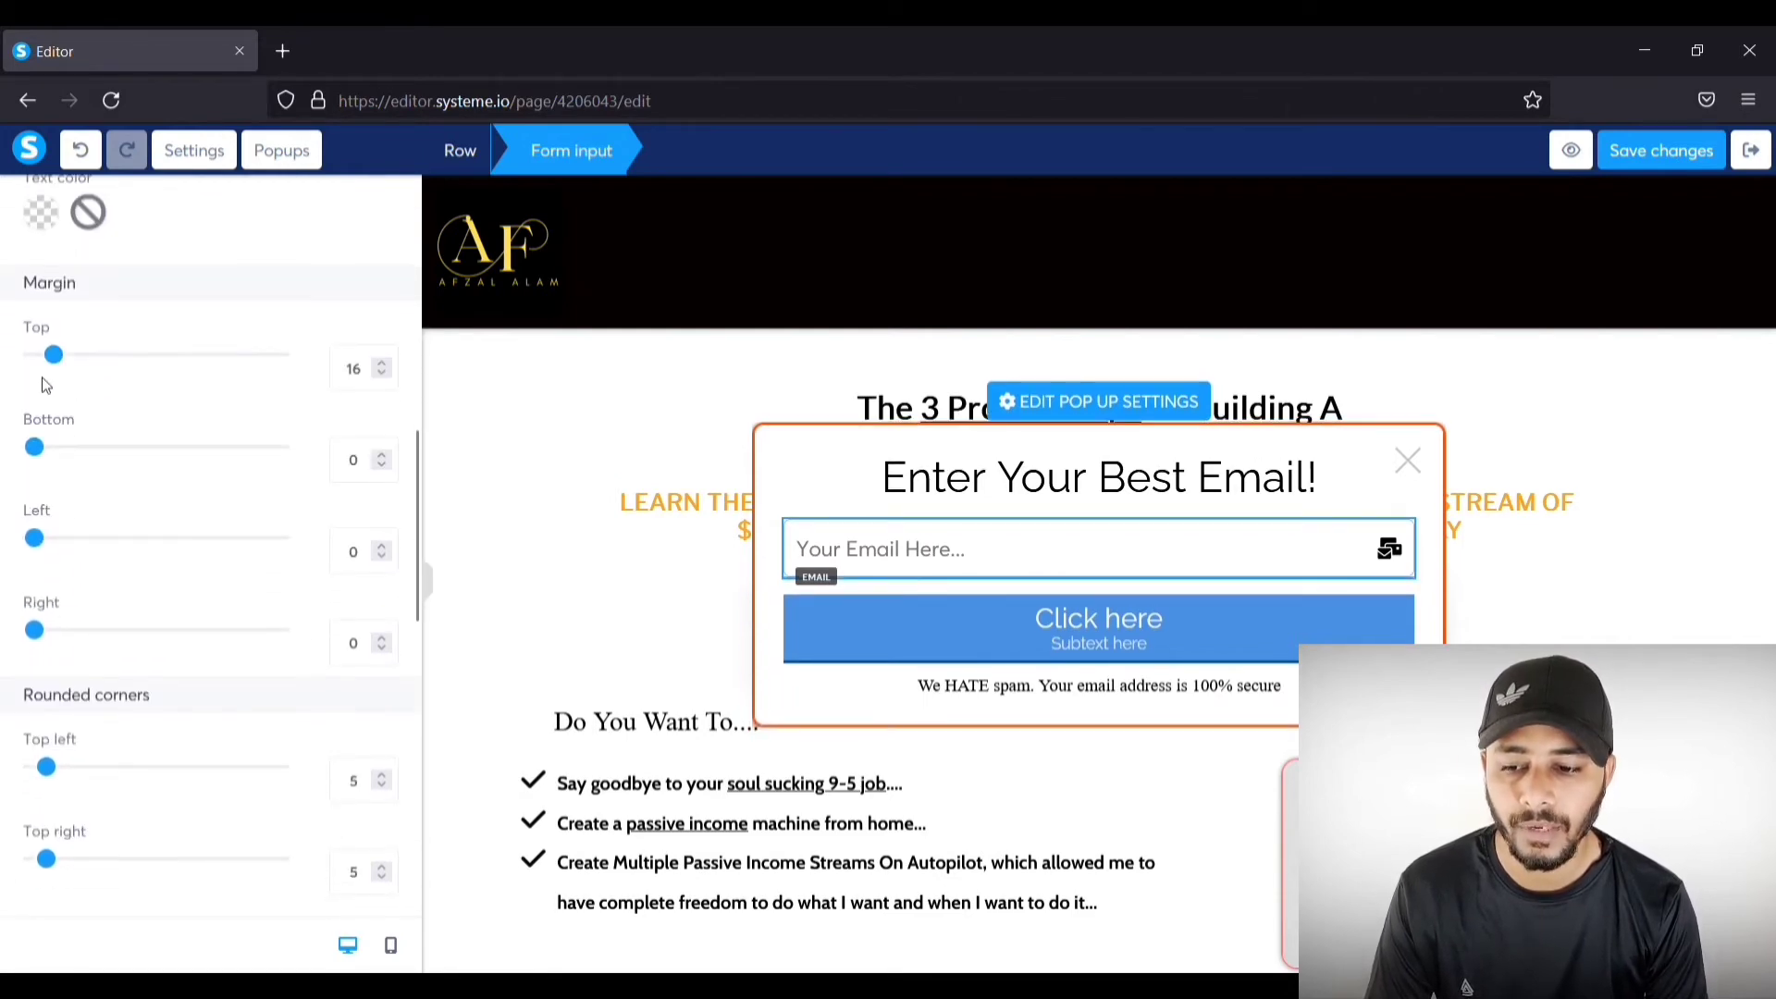
{"action": "scroll", "coordinate": [206, 532], "scroll_direction": "down", "scroll_amount": 2}
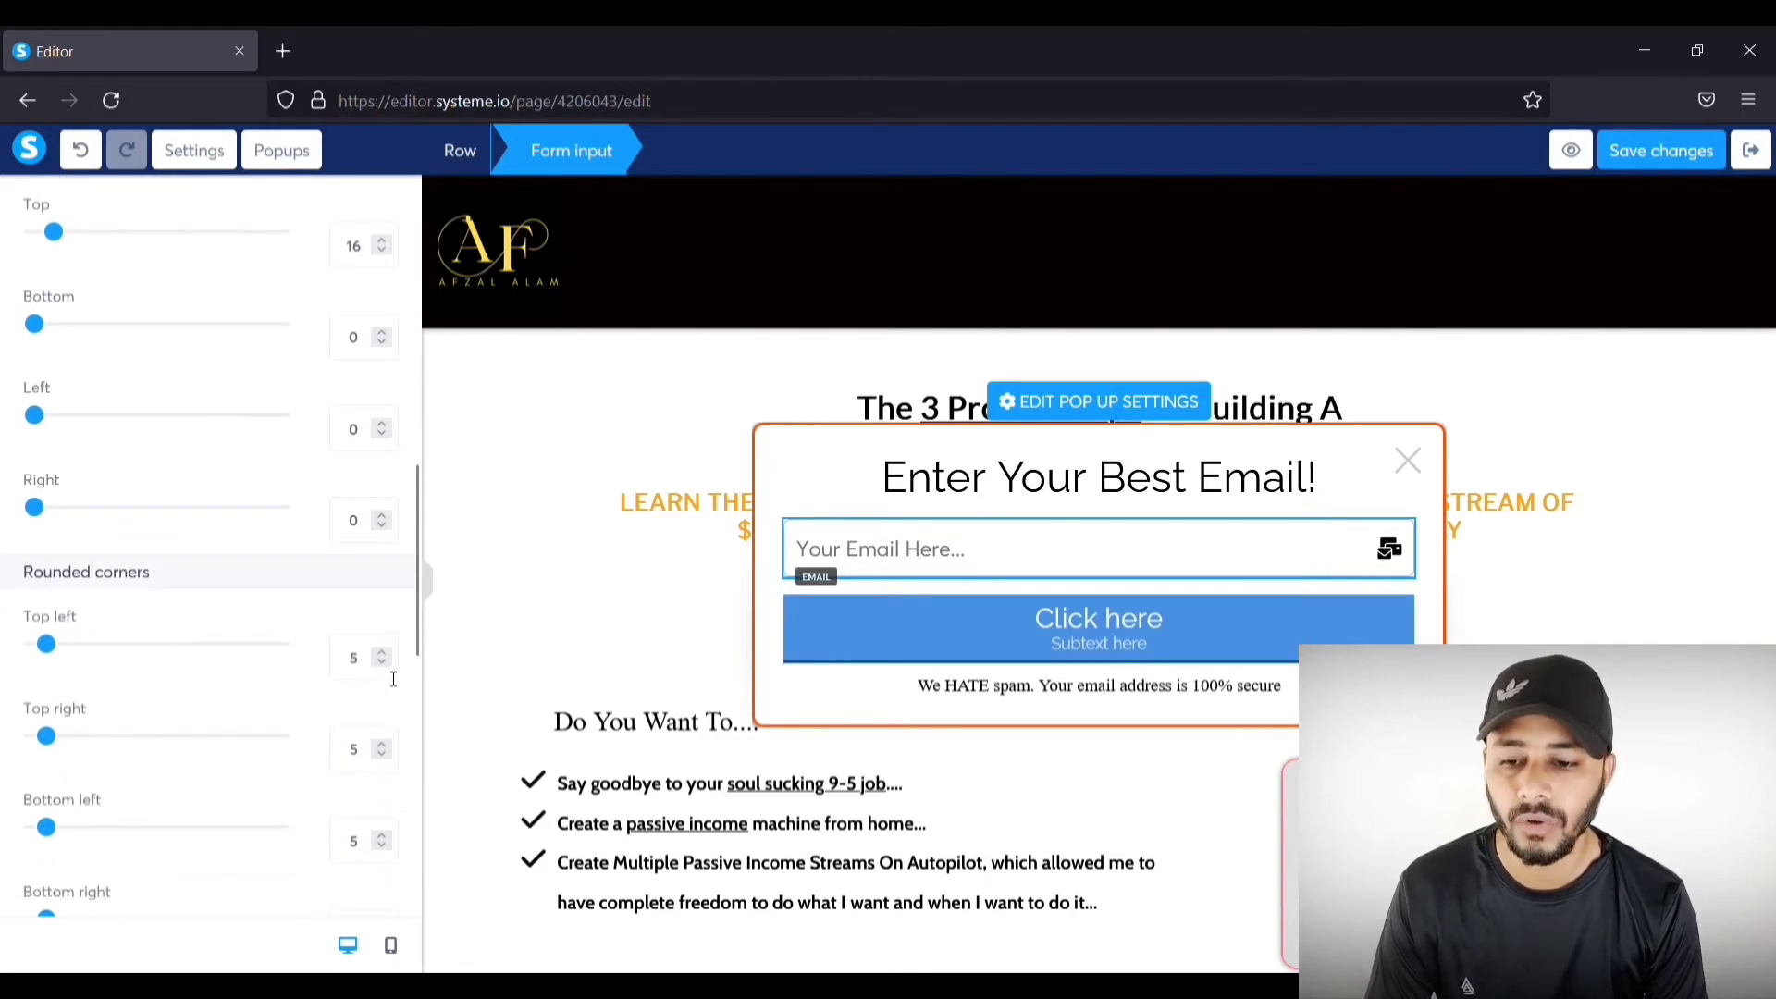
{"action": "scroll", "coordinate": [378, 699], "scroll_direction": "down", "scroll_amount": 5}
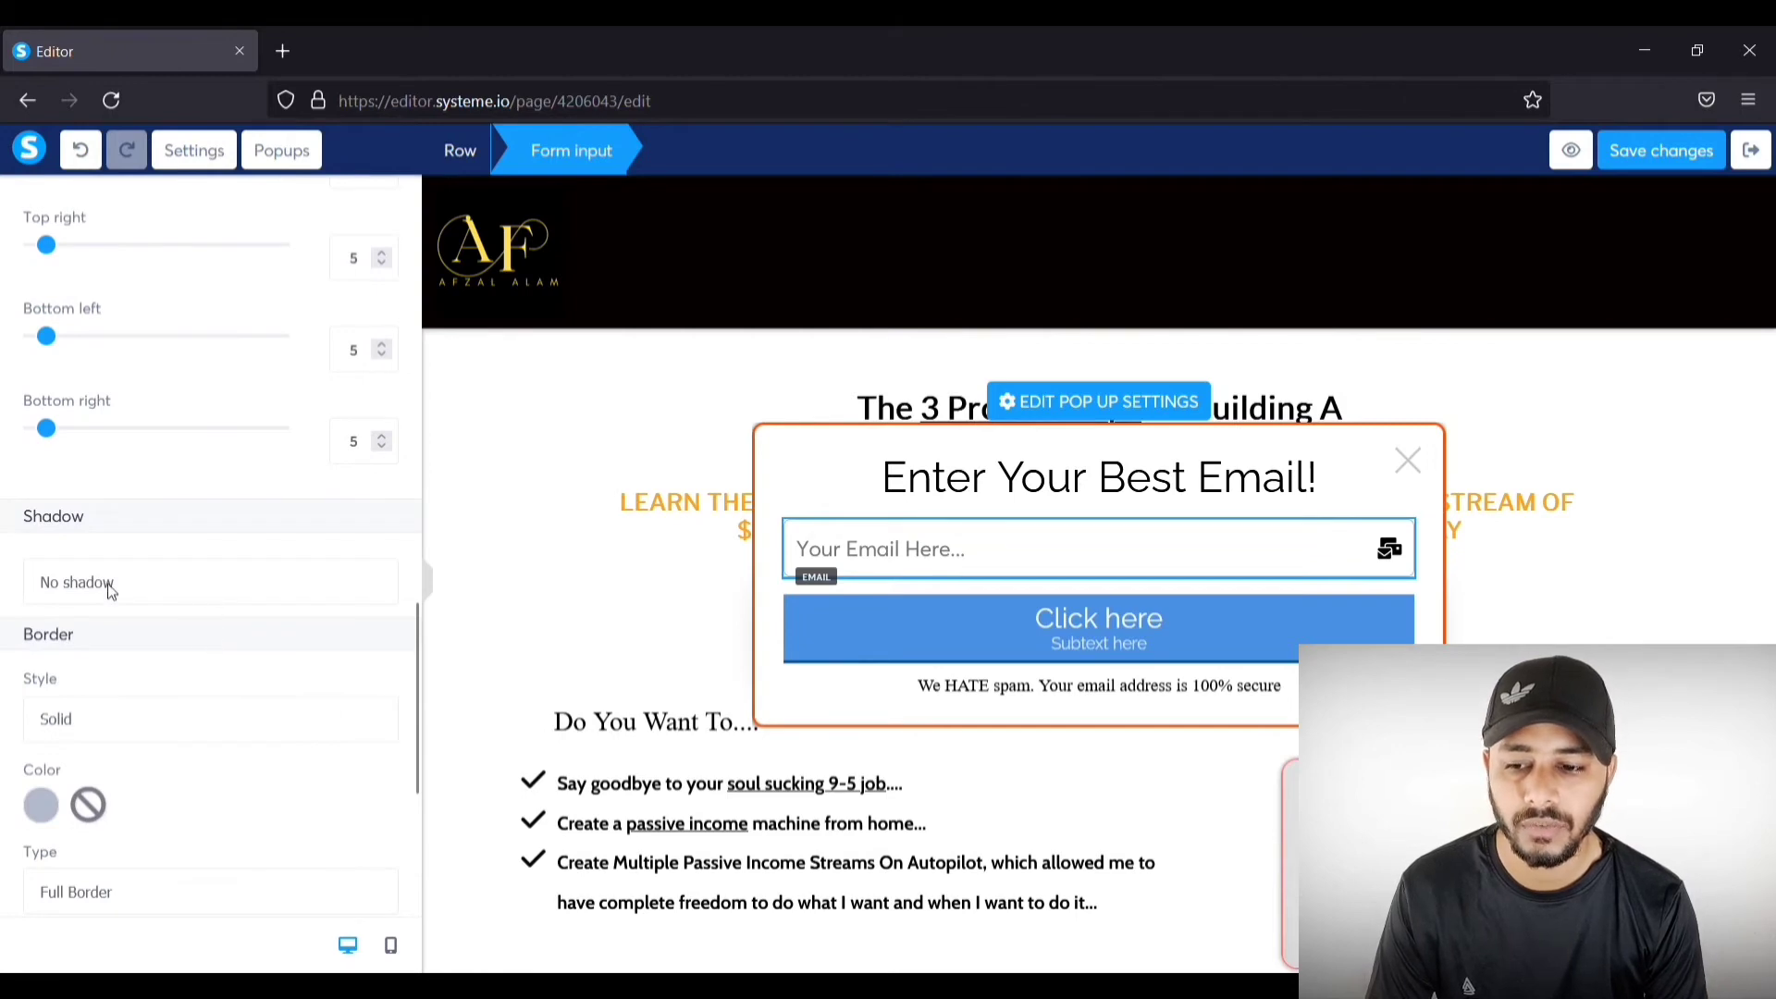
{"action": "scroll", "coordinate": [222, 589], "scroll_direction": "down", "scroll_amount": 3}
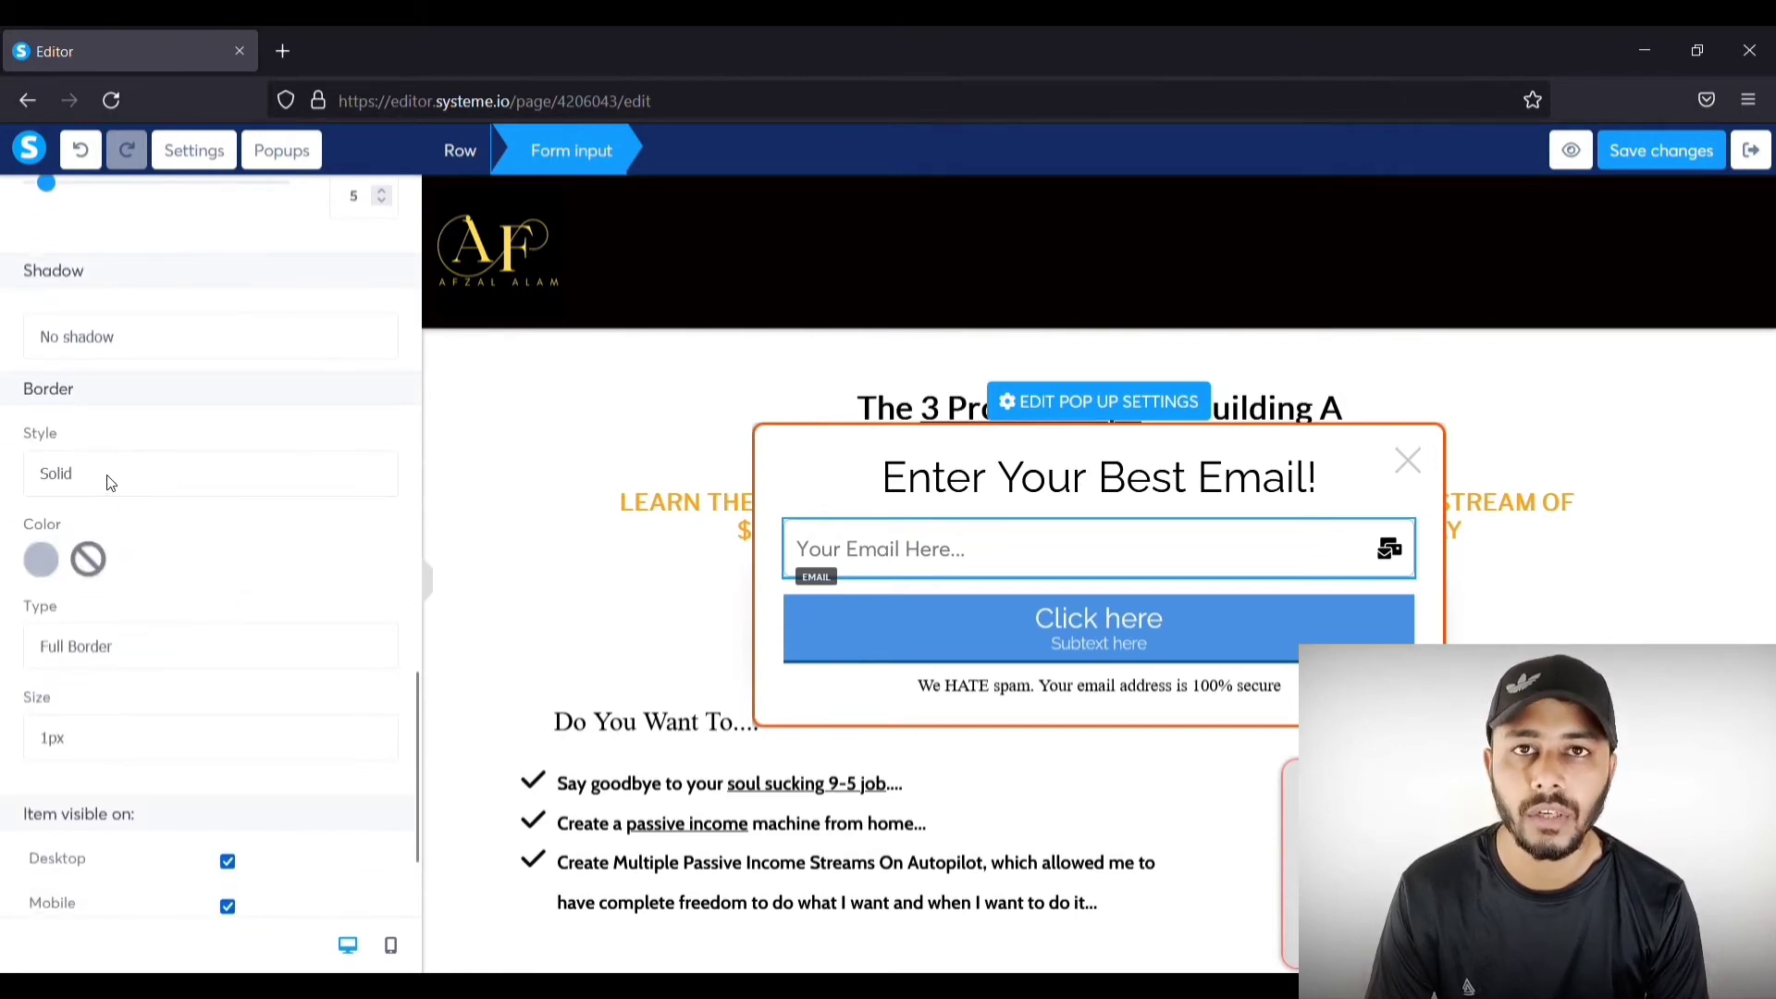
{"action": "scroll", "coordinate": [143, 560], "scroll_direction": "down", "scroll_amount": 2}
{"action": "scroll", "coordinate": [143, 560], "scroll_direction": "up", "scroll_amount": 20}
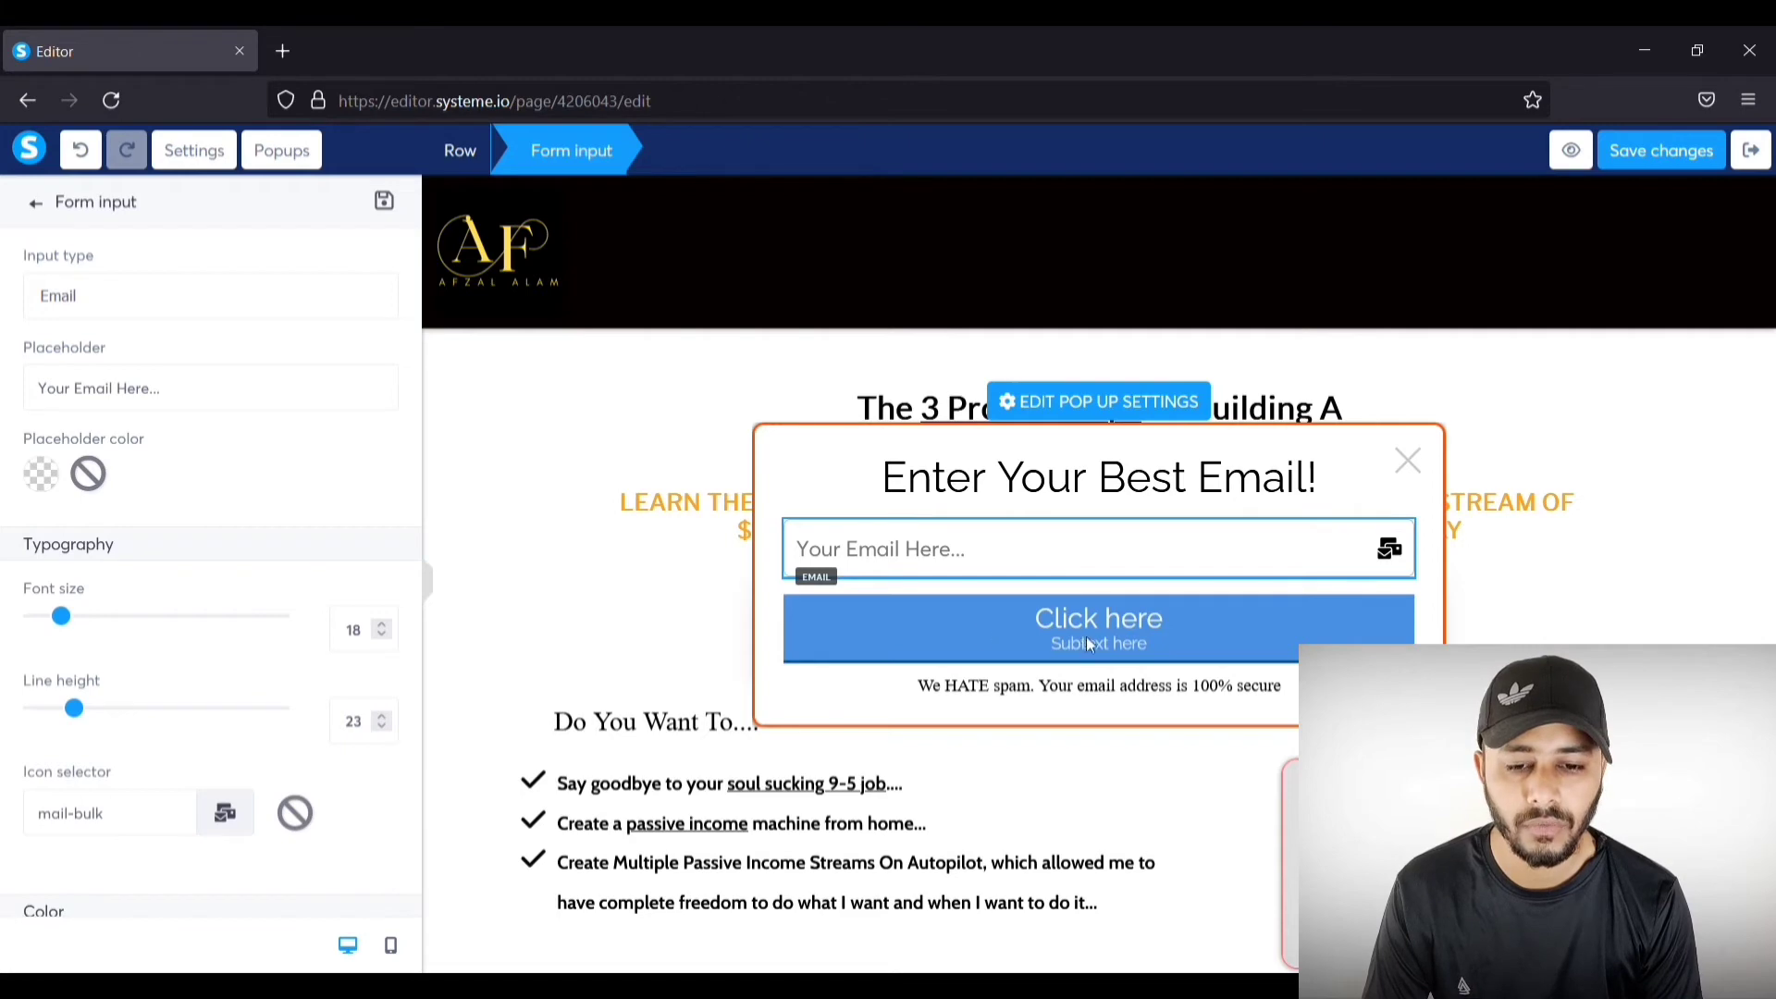
{"action": "left_click", "coordinate": [1242, 620]}
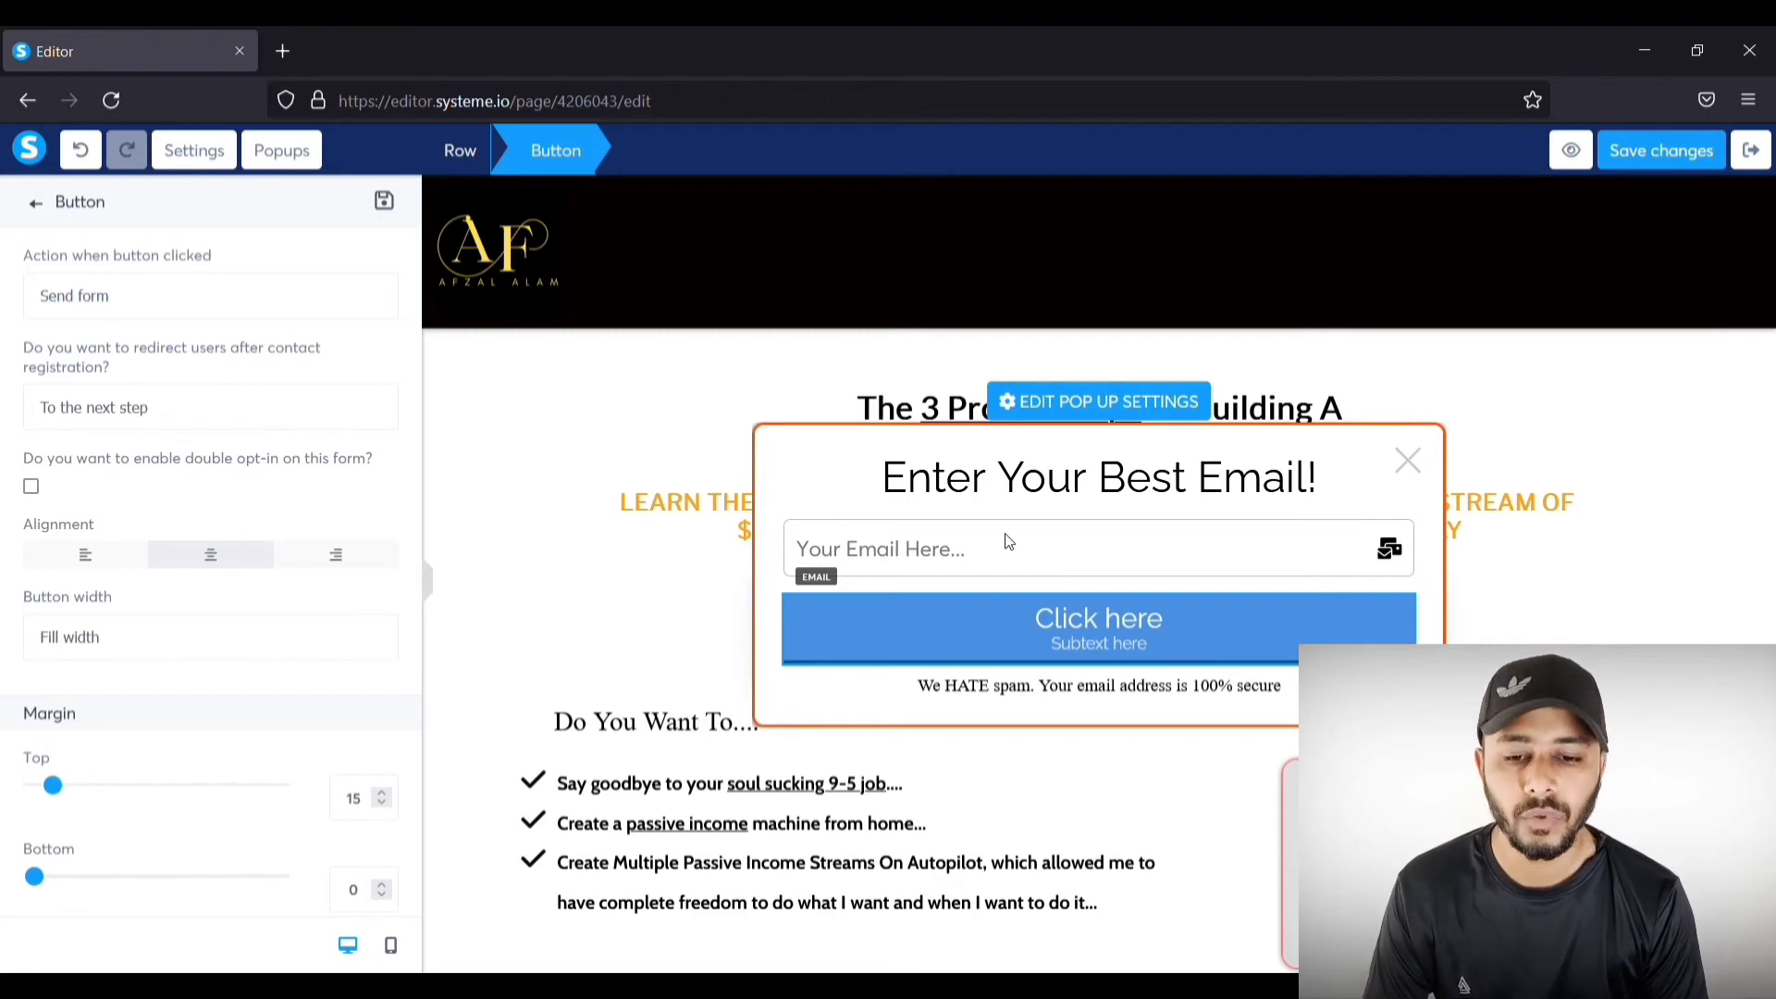
{"action": "left_click", "coordinate": [952, 622]}
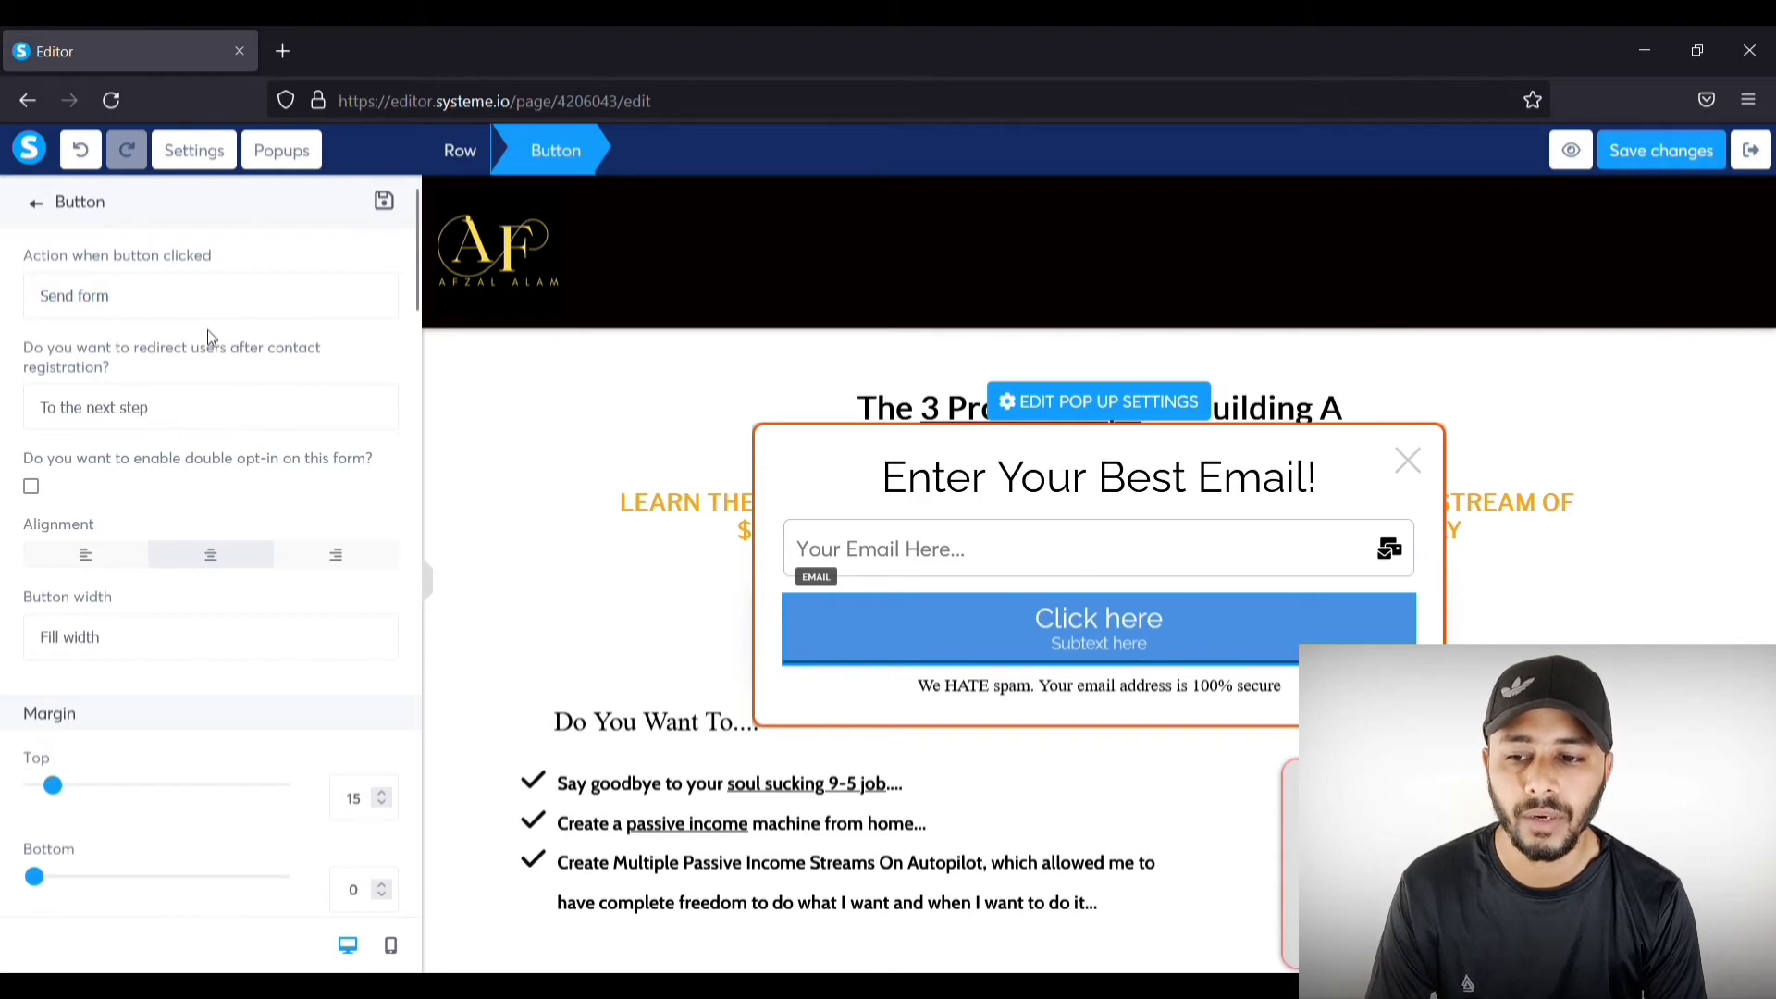
{"action": "left_click", "coordinate": [176, 399]}
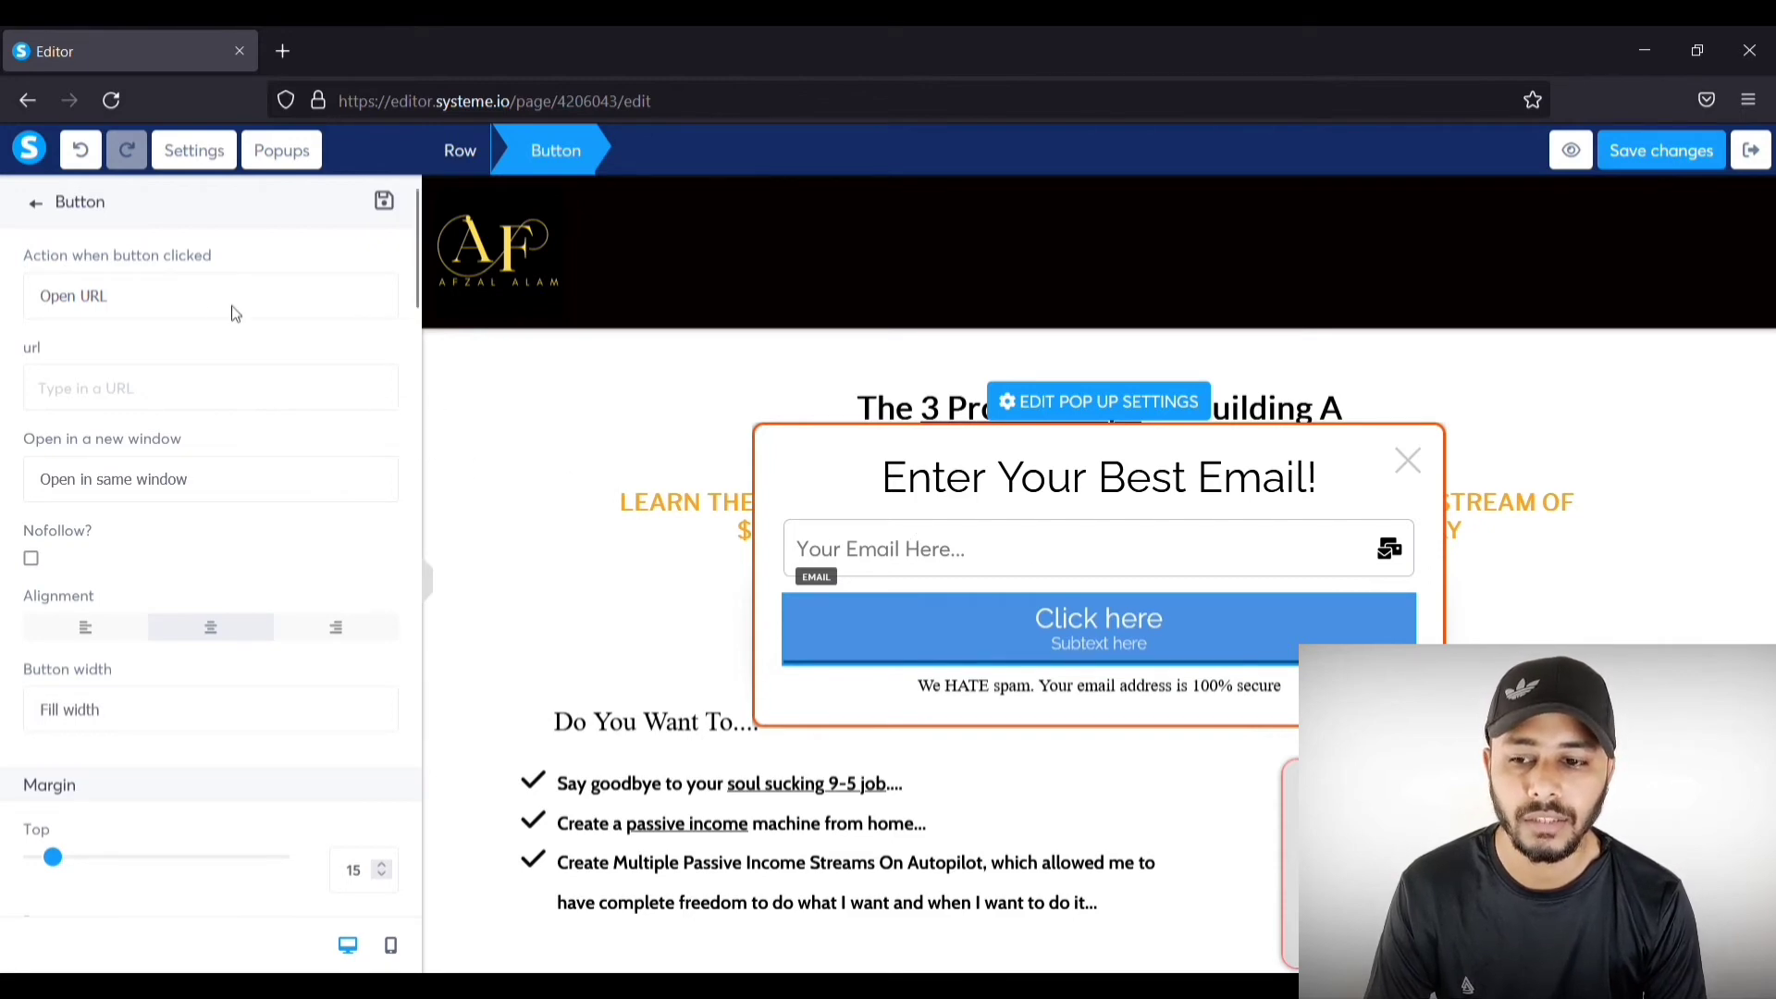
{"action": "left_click", "coordinate": [169, 338]}
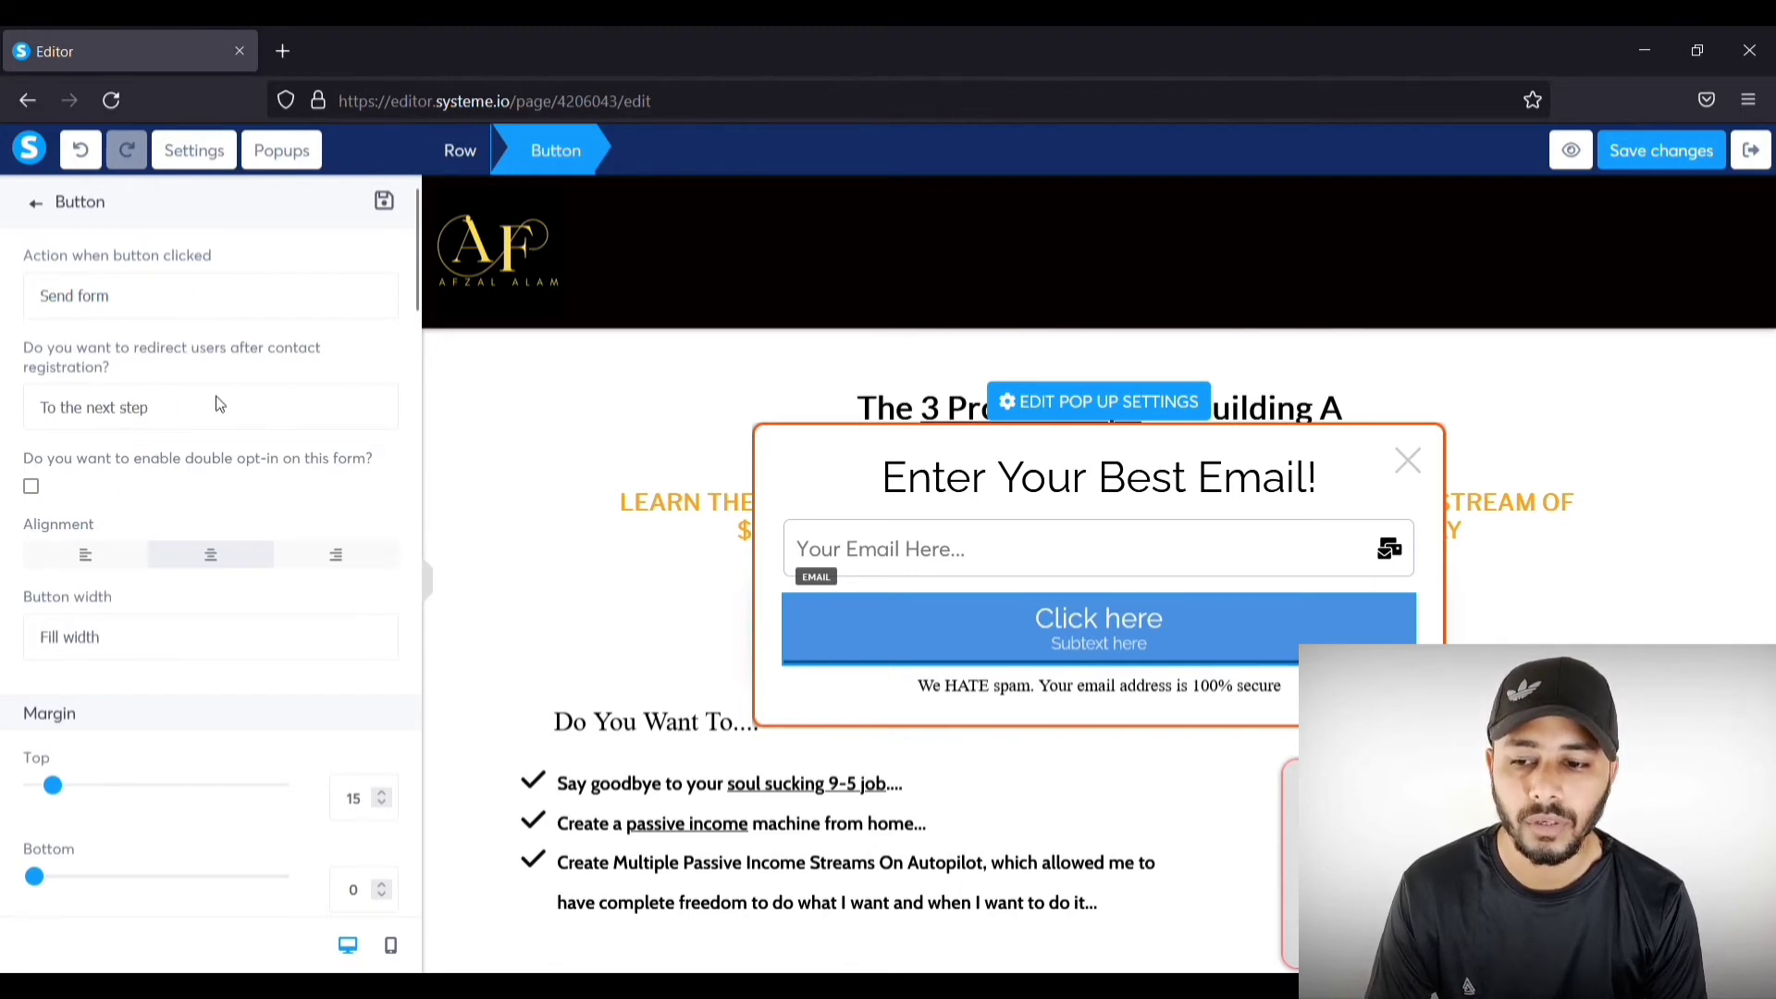
{"action": "left_click", "coordinate": [145, 465]}
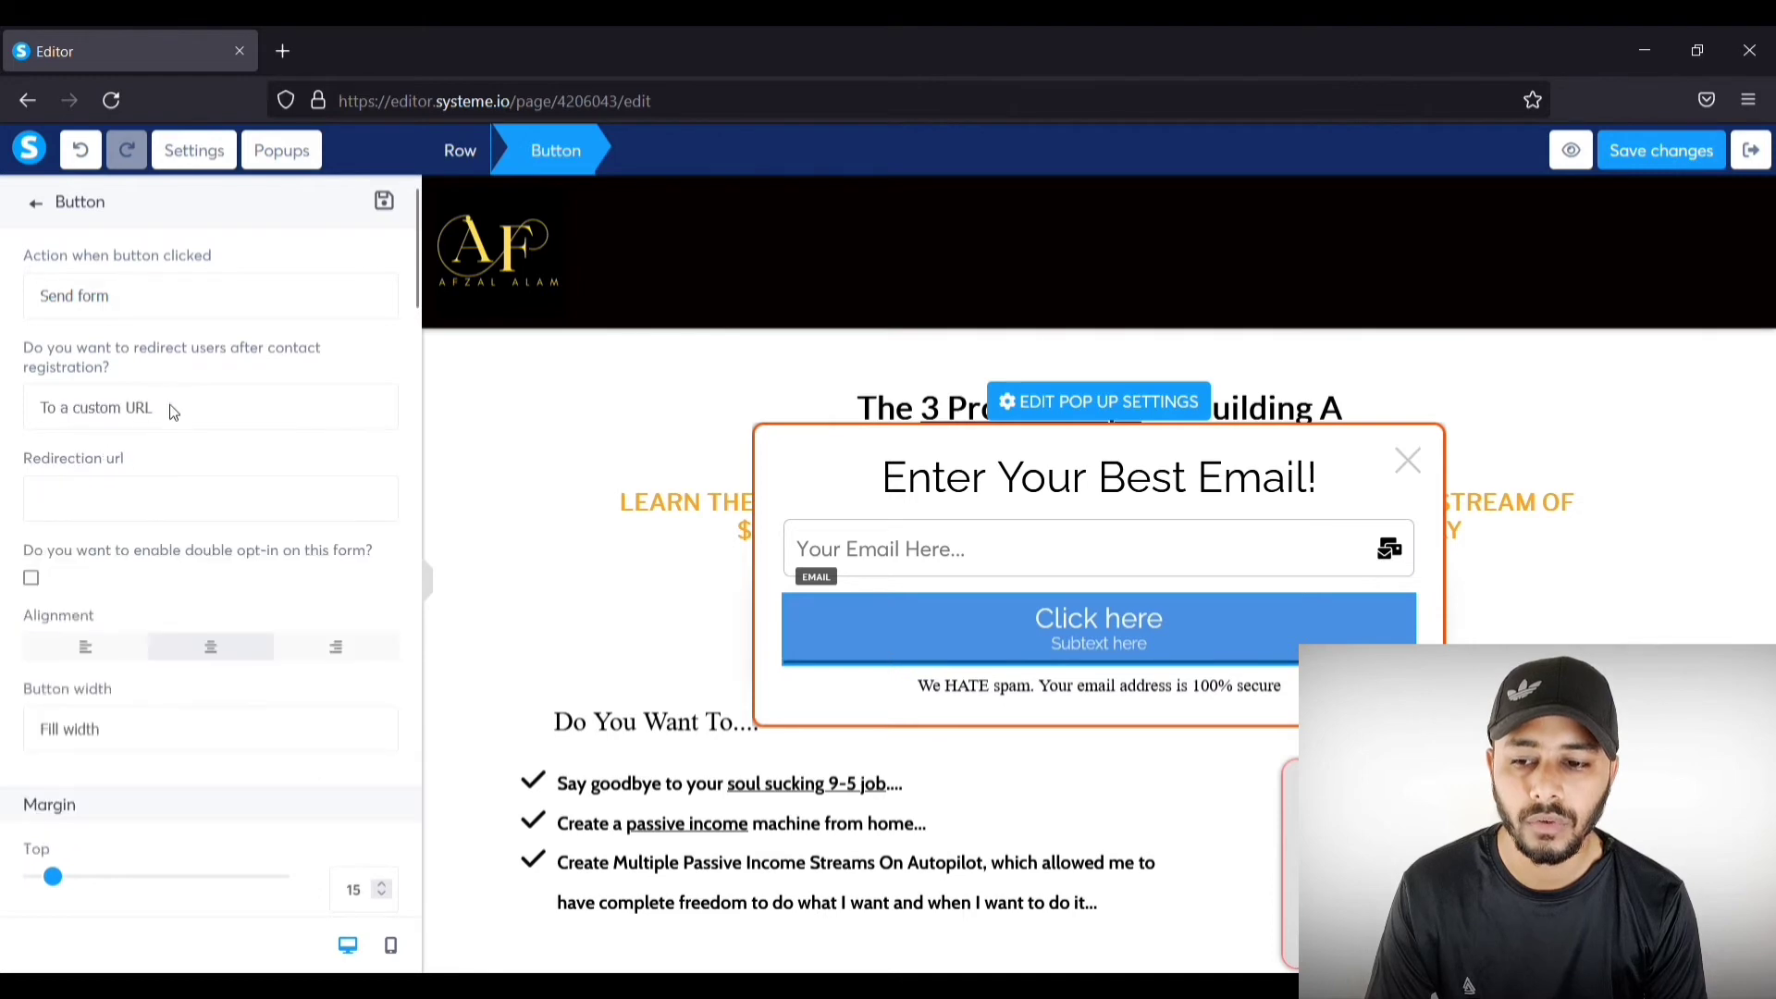
{"action": "left_click", "coordinate": [173, 462]}
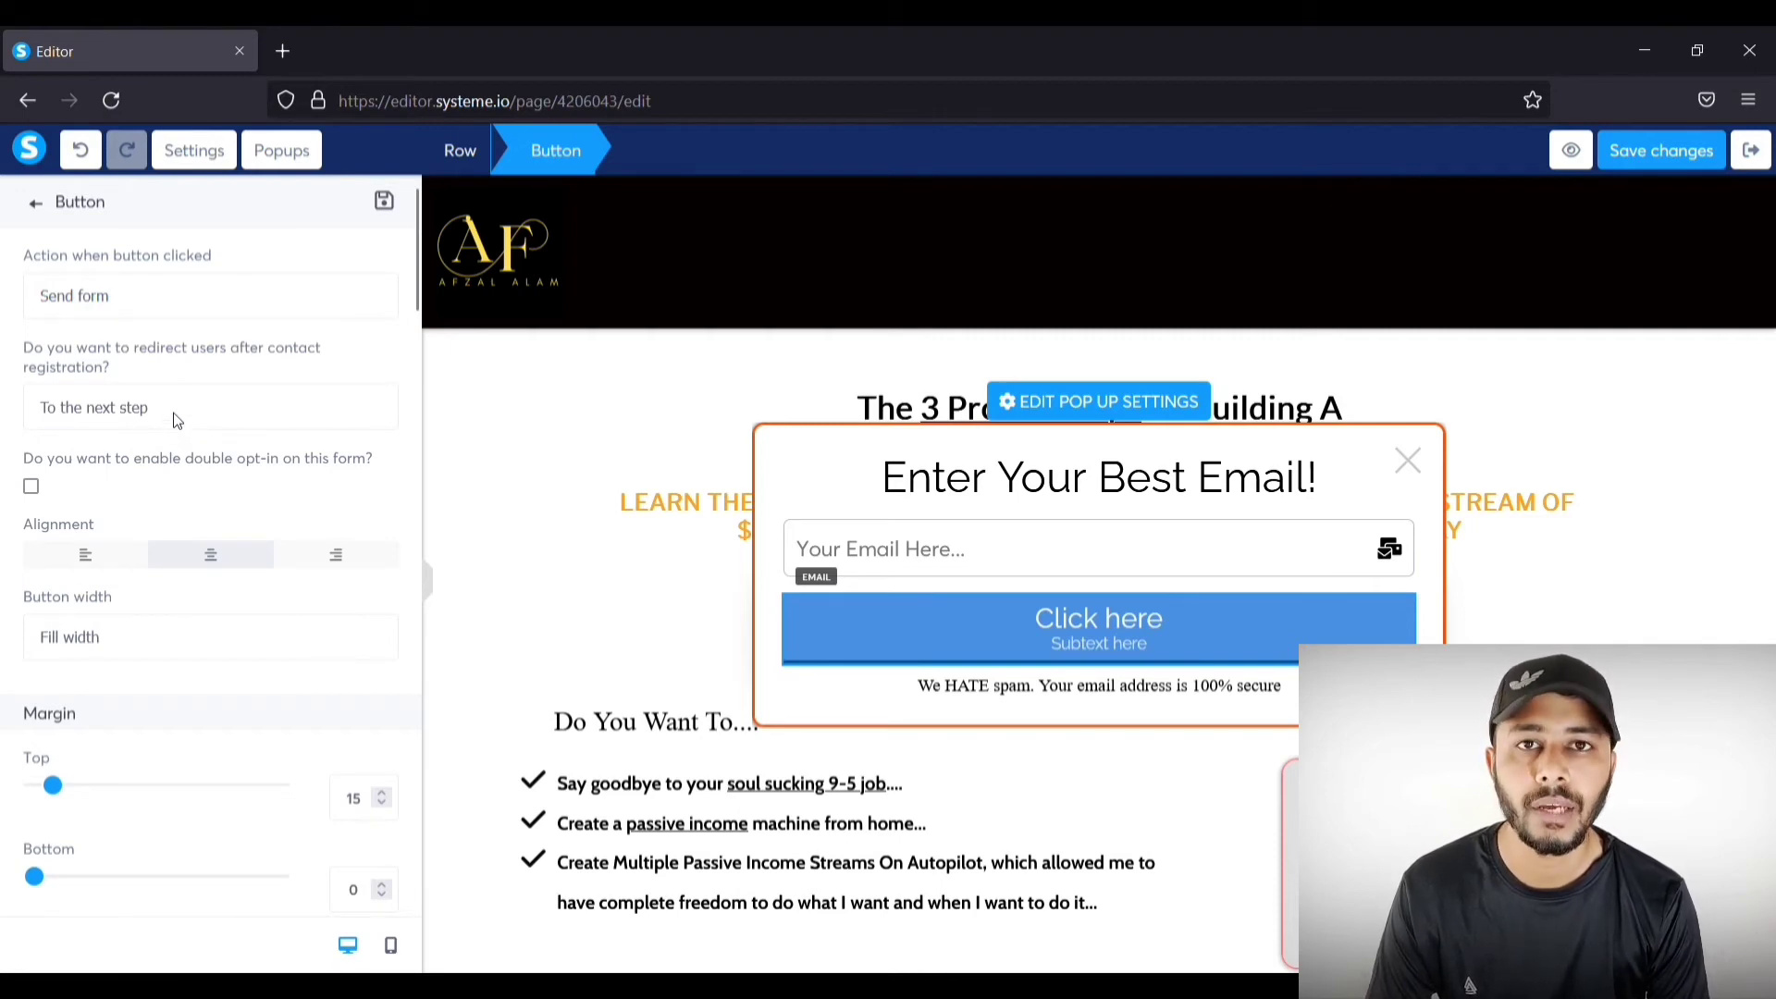
{"action": "scroll", "coordinate": [174, 415], "scroll_direction": "down", "scroll_amount": 2}
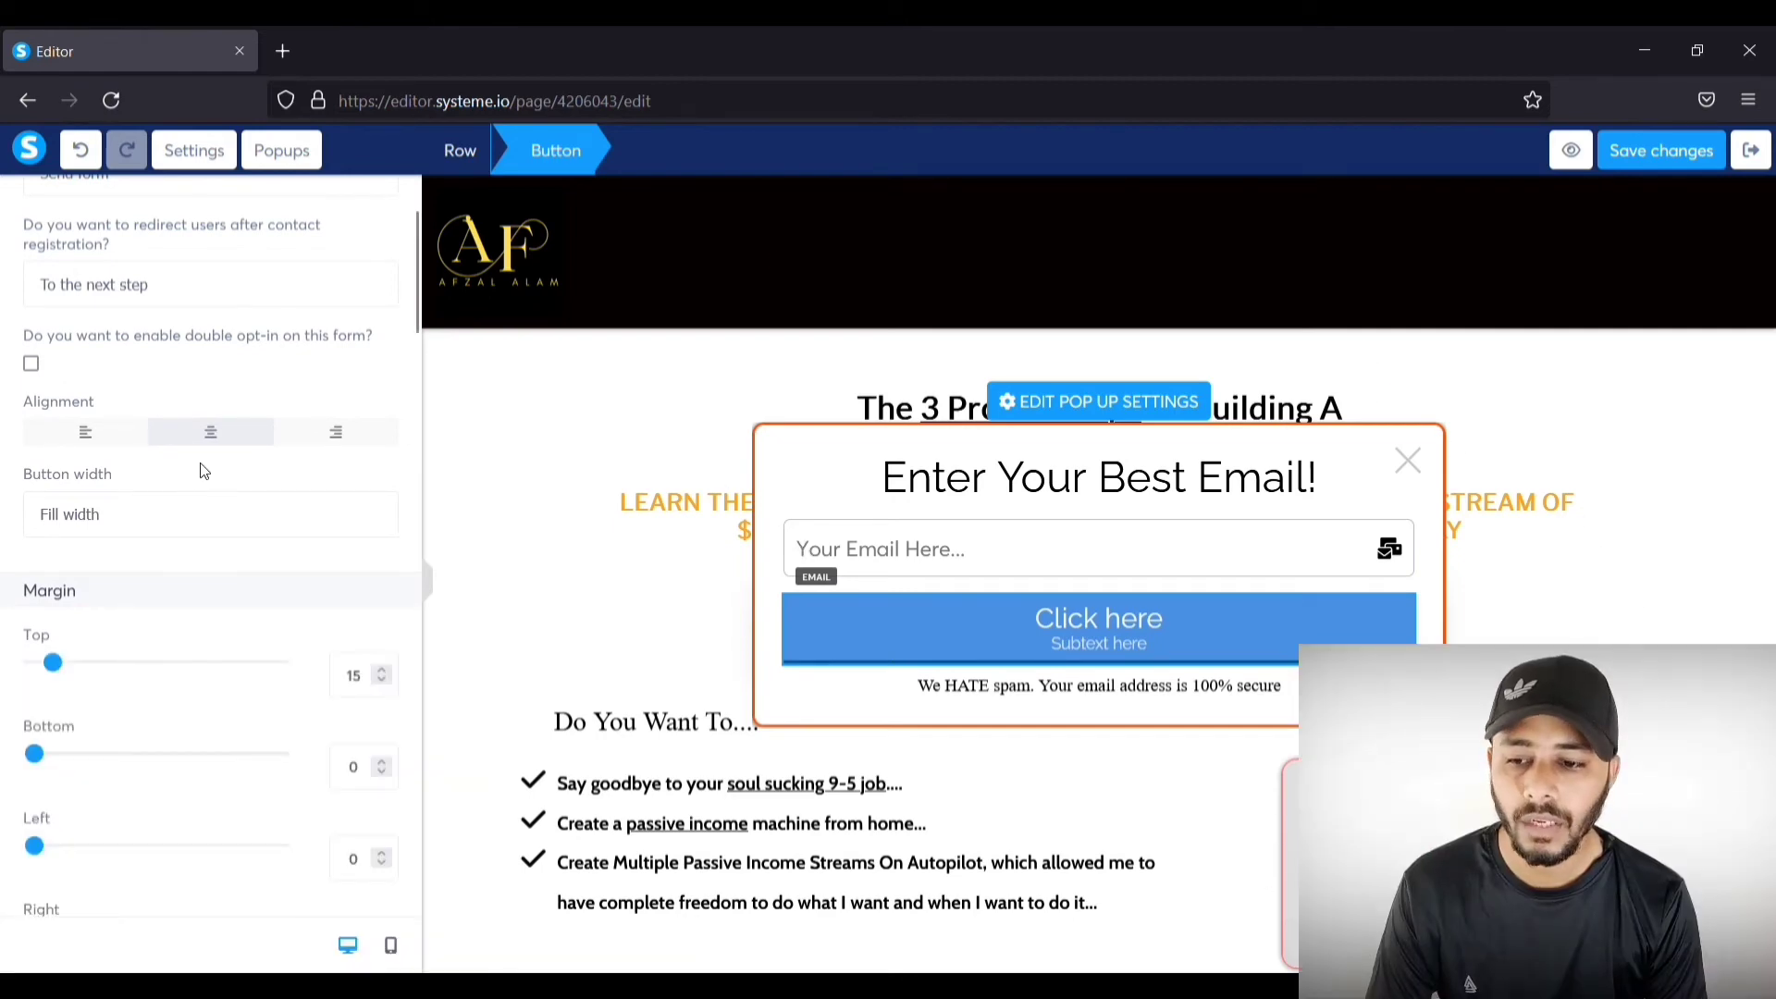
{"action": "scroll", "coordinate": [194, 405], "scroll_direction": "down", "scroll_amount": 1}
{"action": "left_click", "coordinate": [169, 382]}
{"action": "left_click", "coordinate": [156, 433]}
{"action": "left_click", "coordinate": [174, 389]}
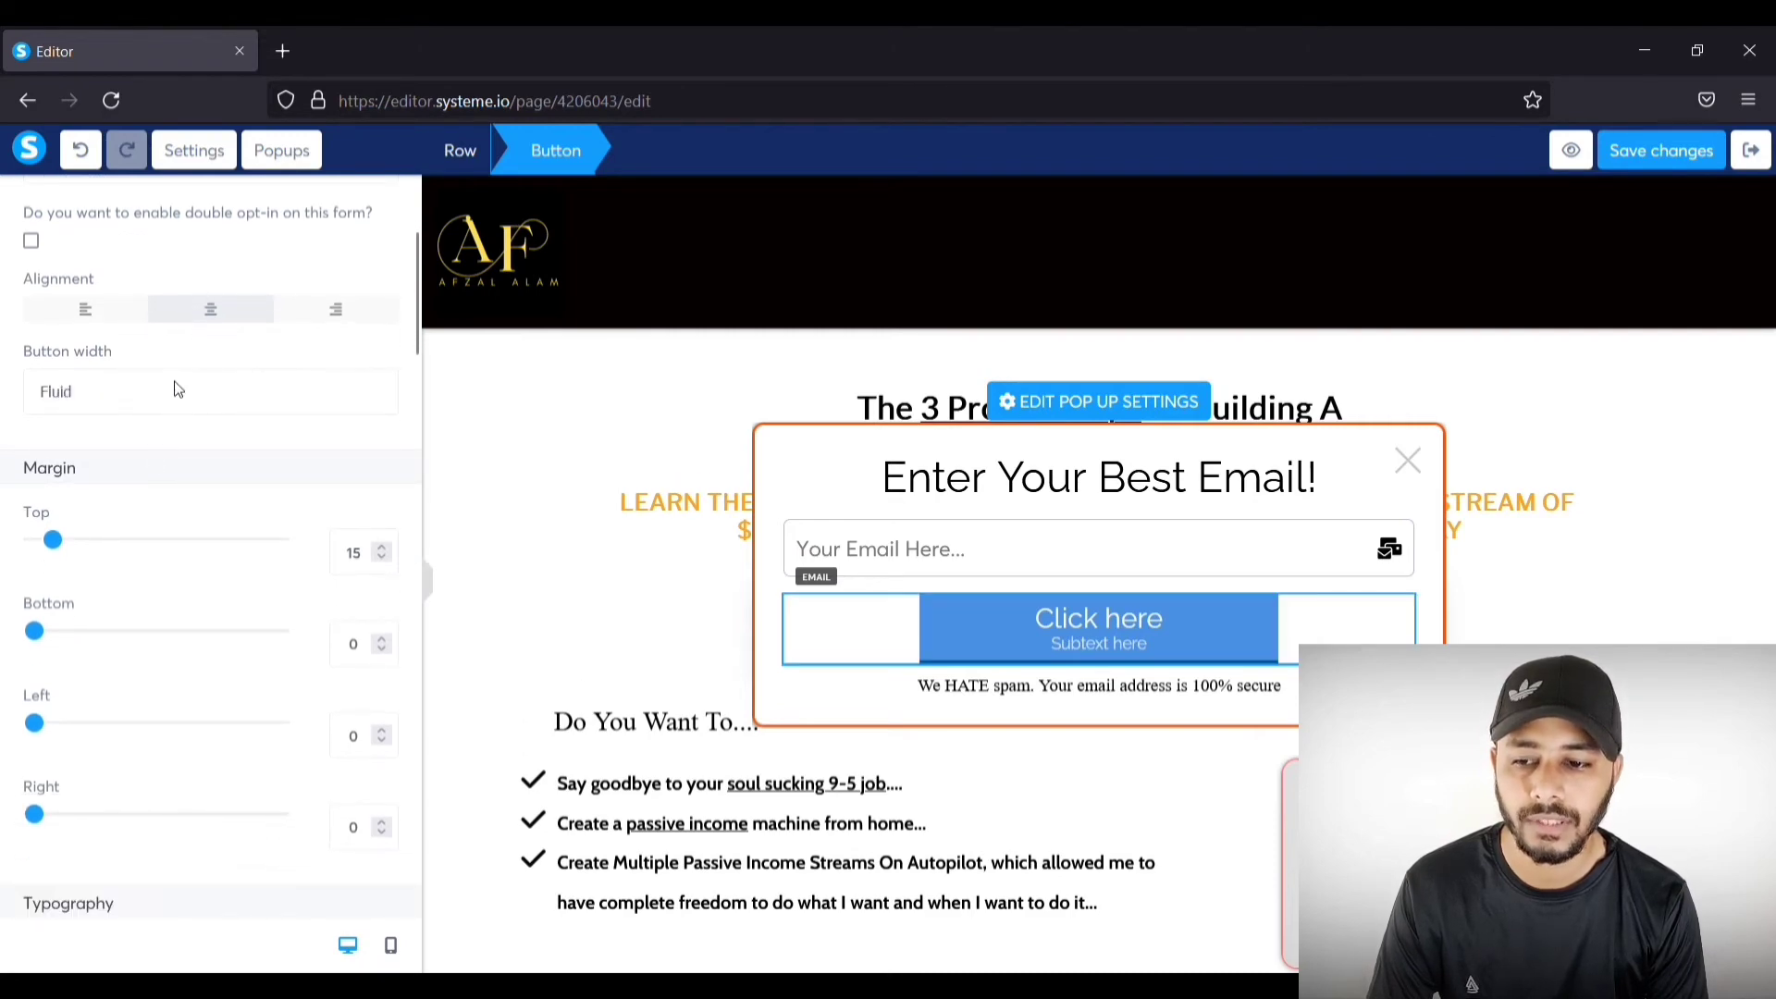
{"action": "left_click", "coordinate": [166, 461]}
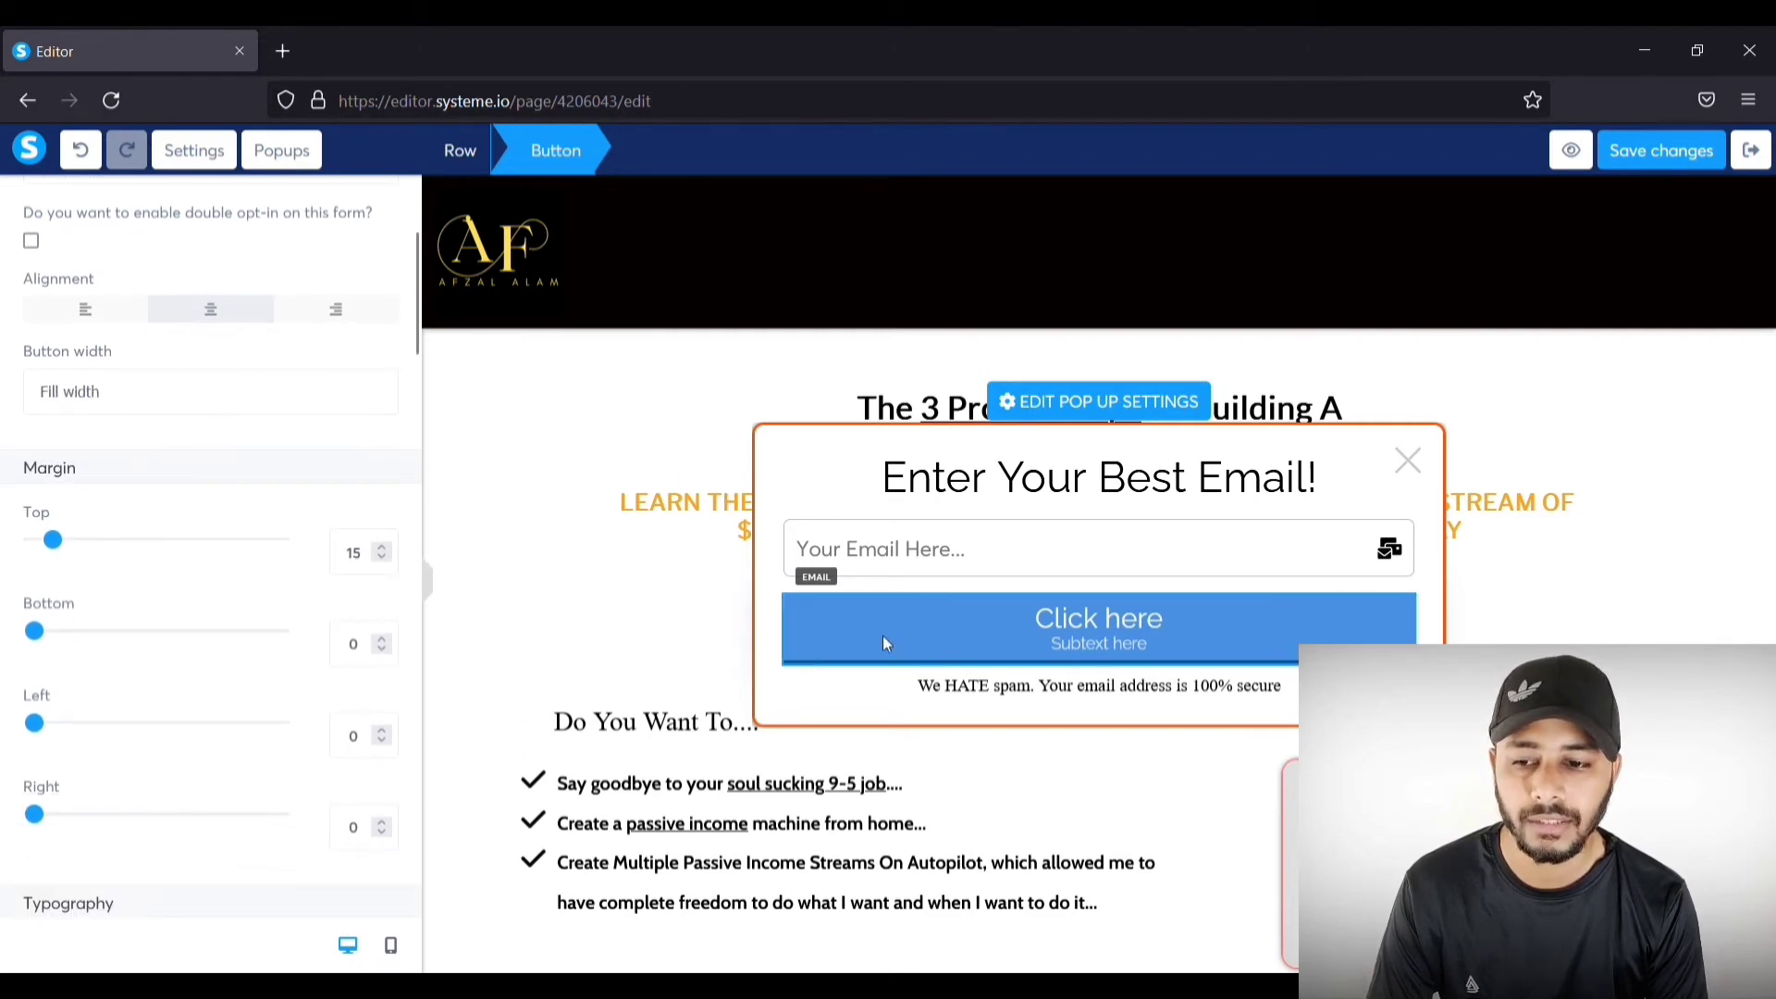
{"action": "scroll", "coordinate": [234, 500], "scroll_direction": "down", "scroll_amount": 1}
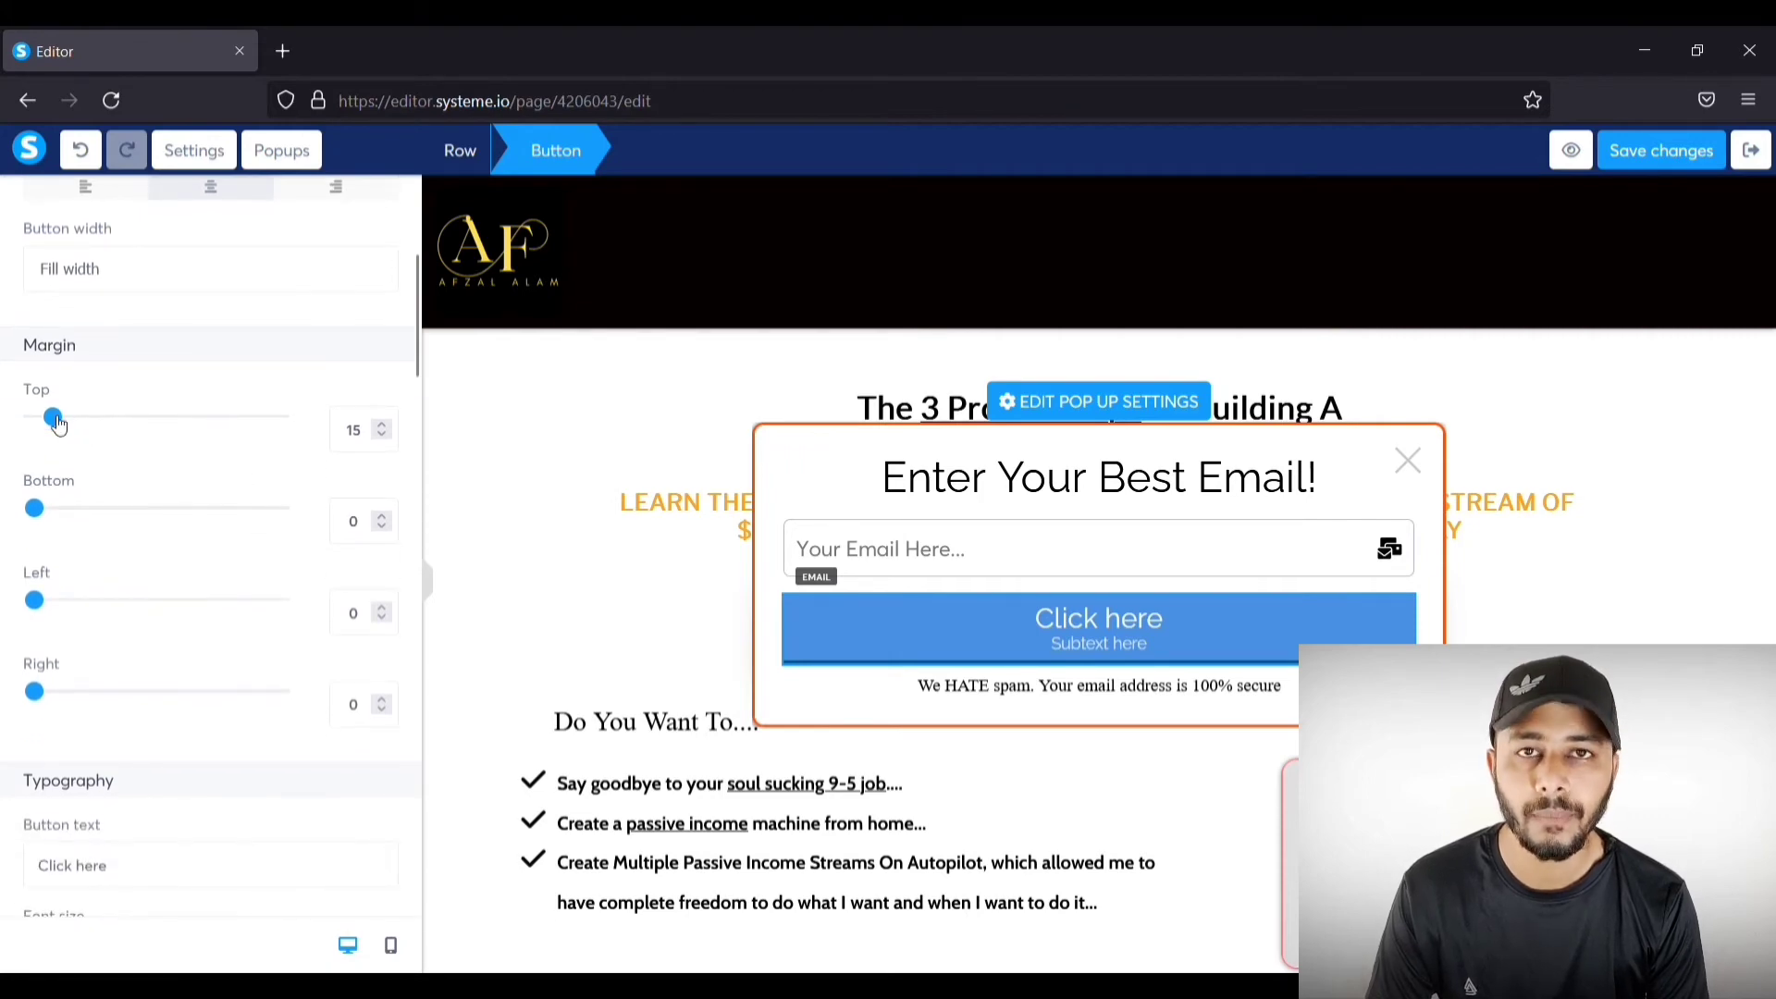
{"action": "scroll", "coordinate": [82, 557], "scroll_direction": "down", "scroll_amount": 2}
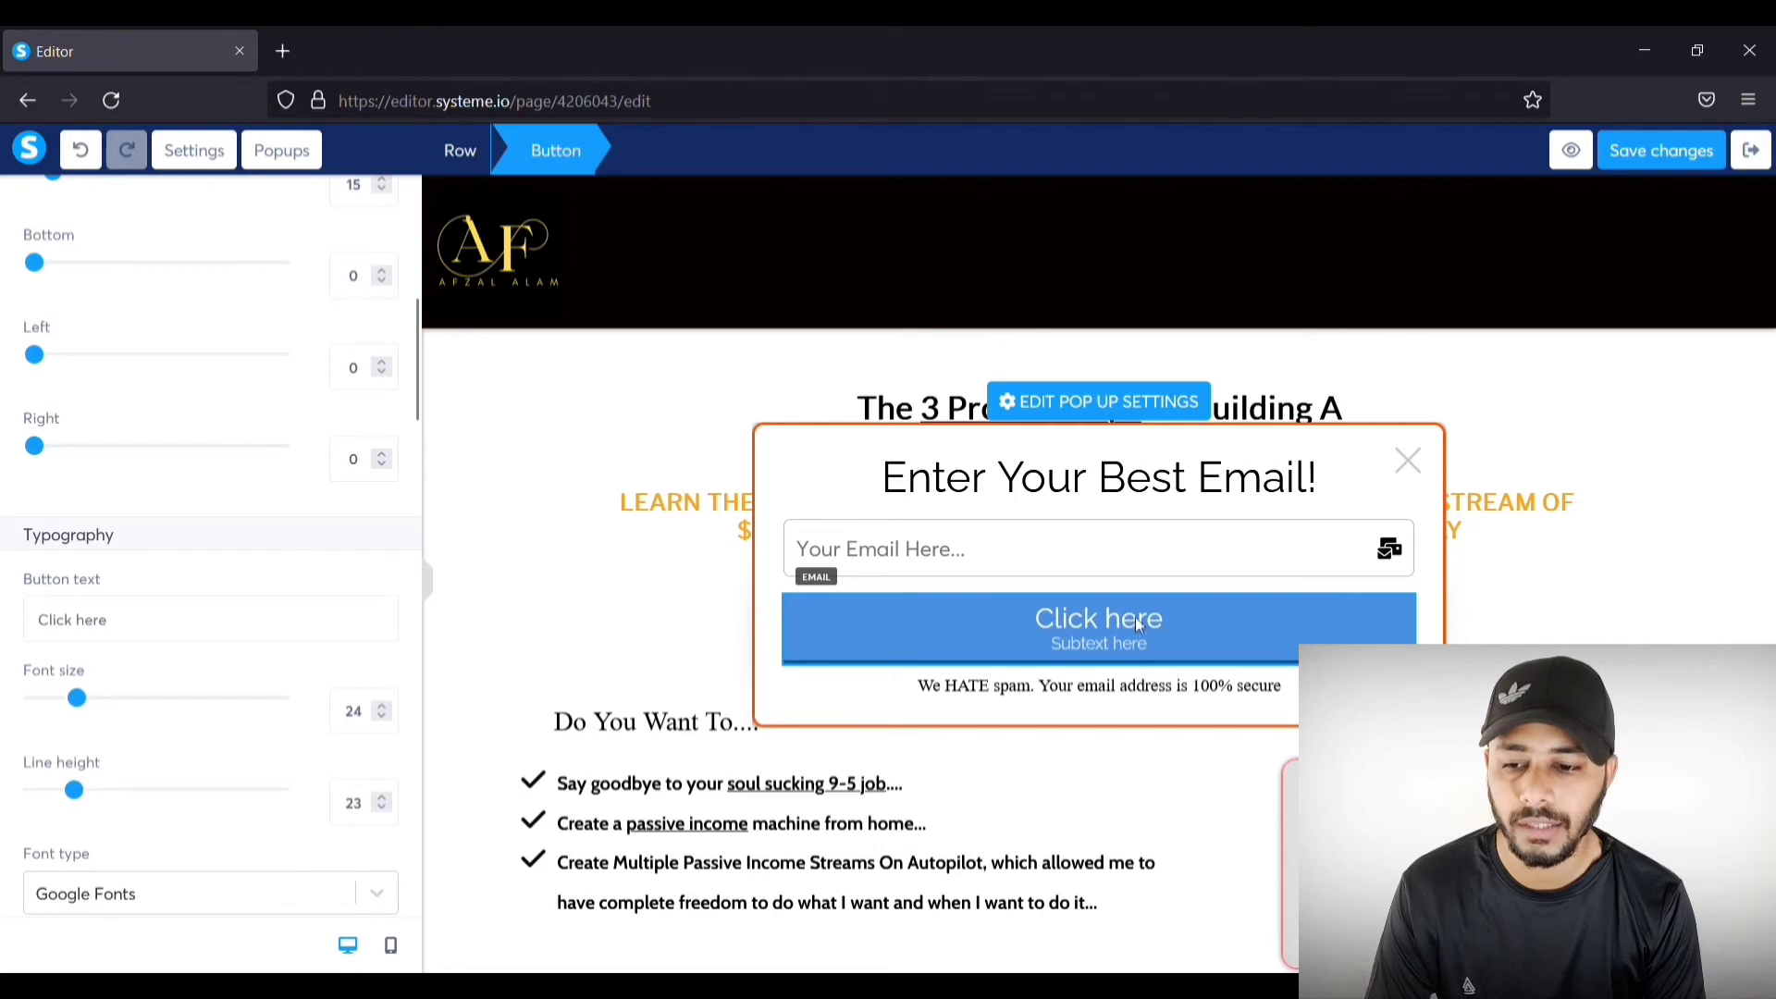
Step: Replace the button label with 'Show Me The VIdeo!' and set its text size to 26
{"action": "left_click_drag", "start_coordinate": [146, 618], "coordinate": [9, 625]}
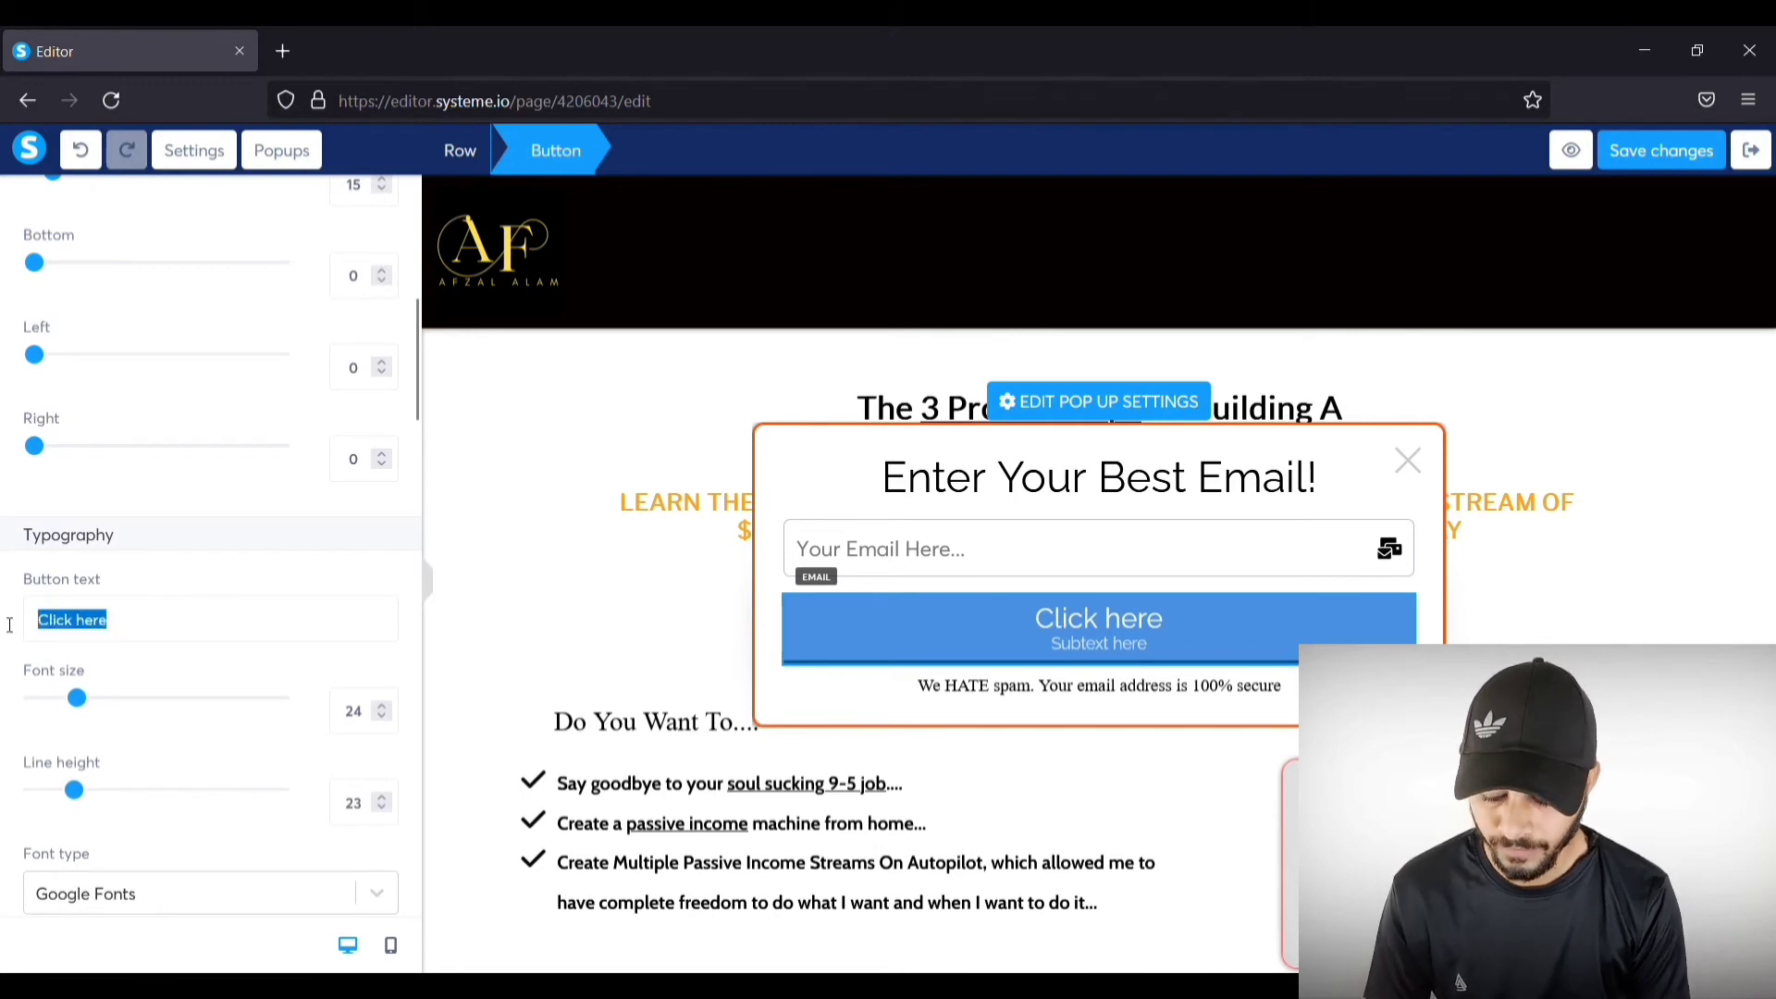
{"action": "type", "text": "Show"}
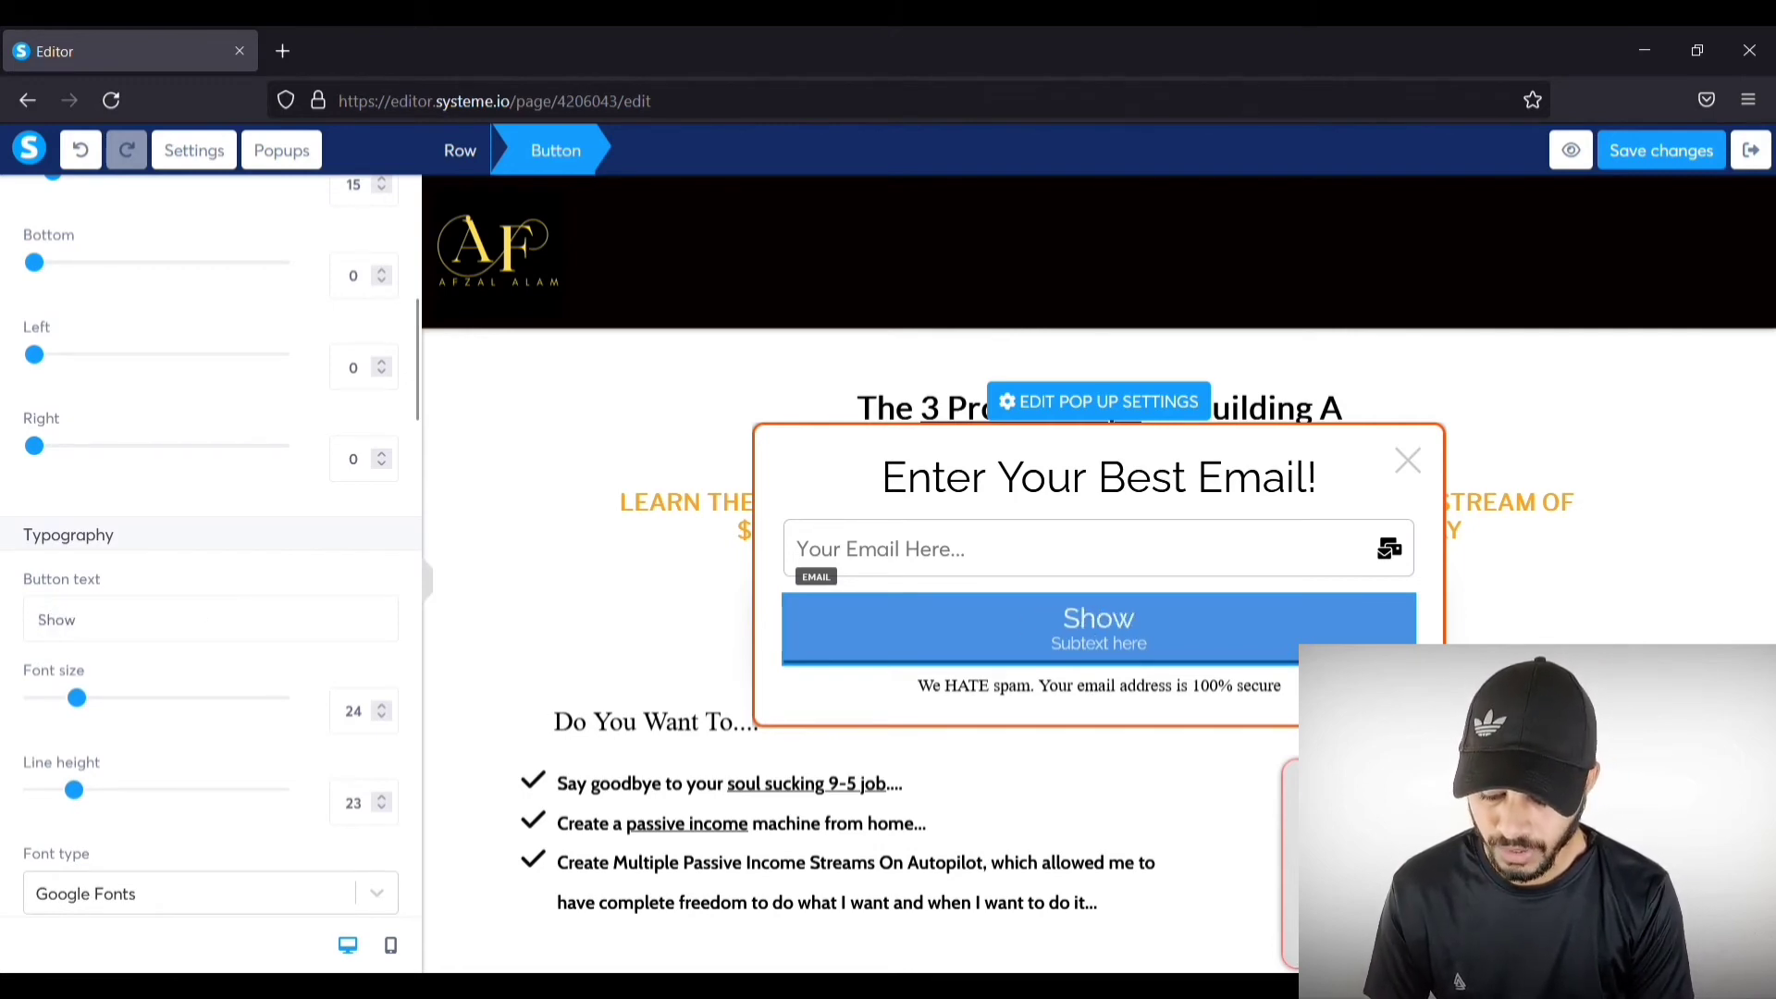
{"action": "type", "text": " Me The"}
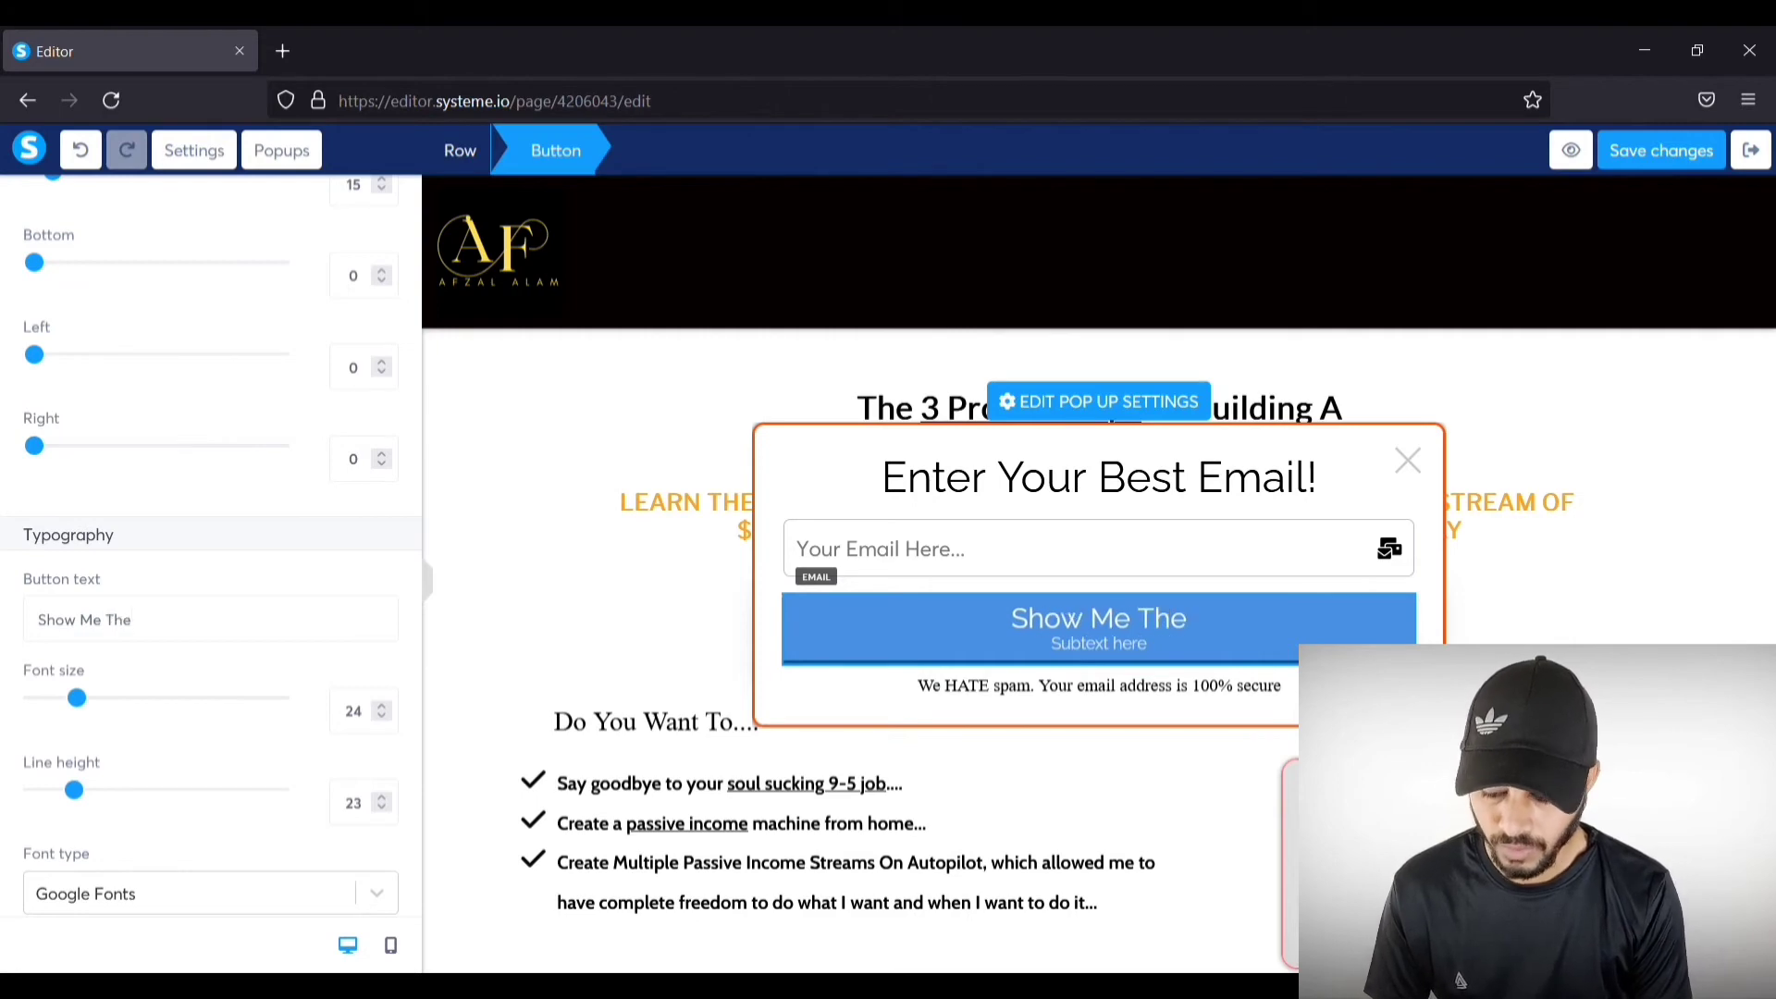
{"action": "type", "text": " VIdeo!"}
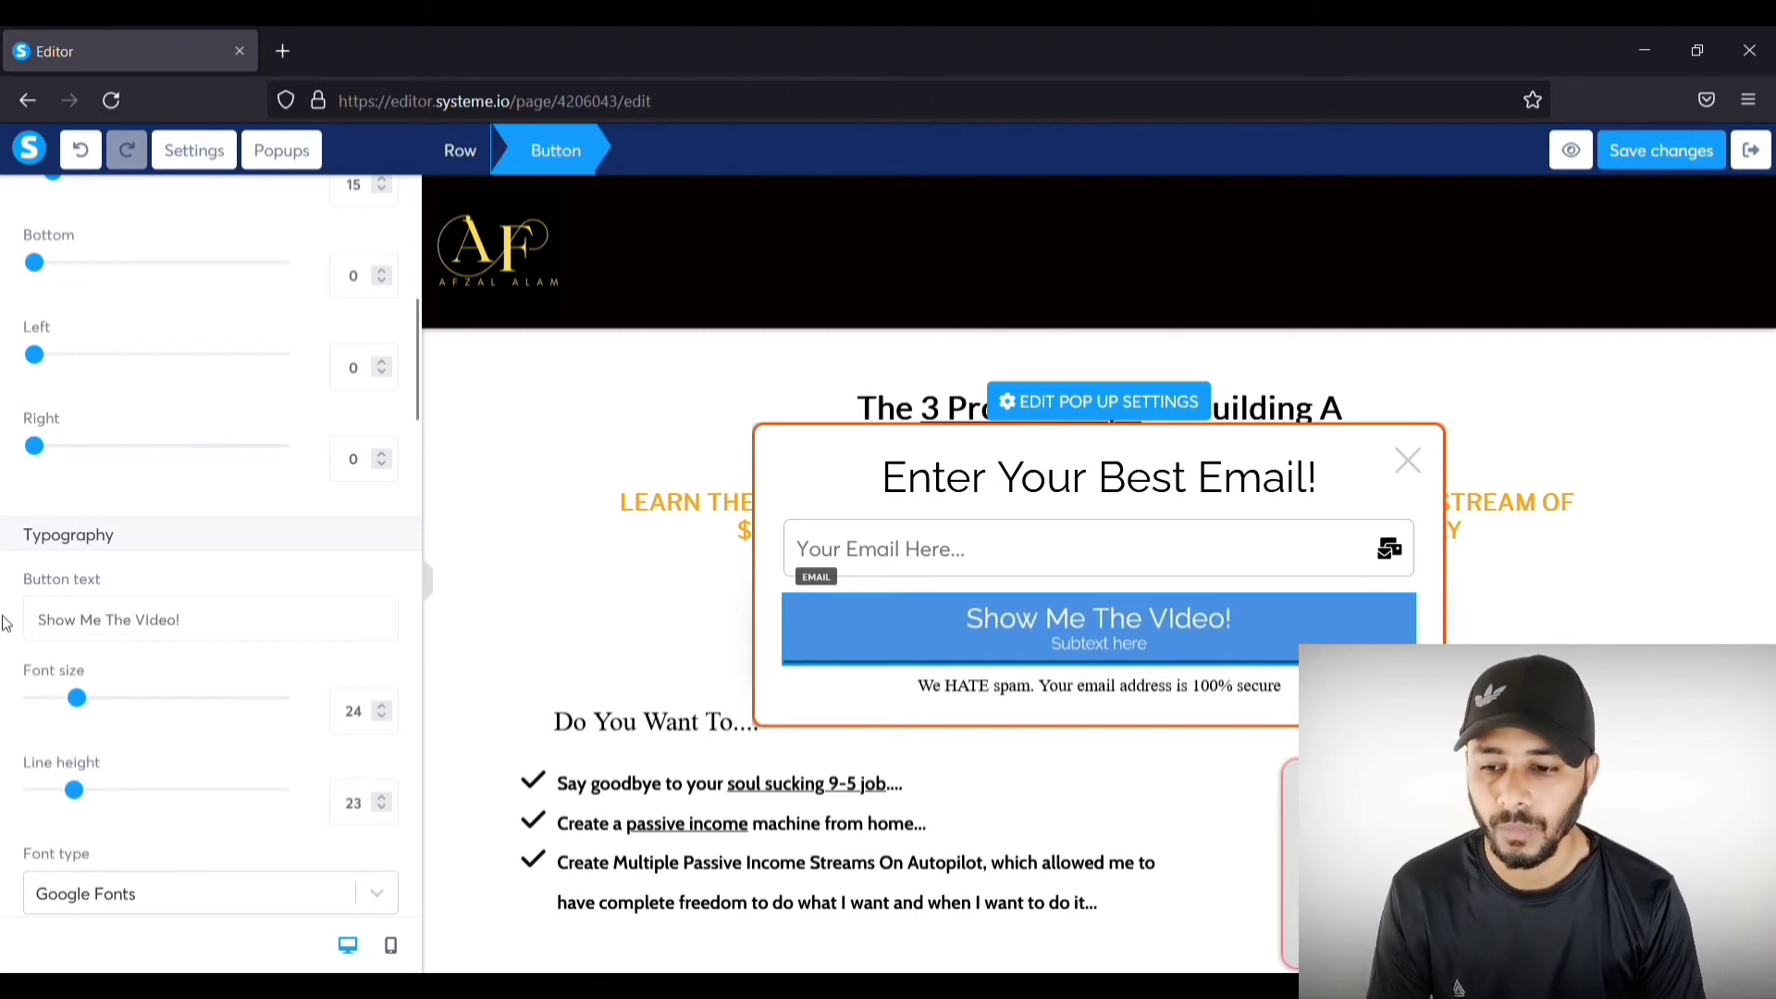
{"action": "scroll", "coordinate": [96, 564], "scroll_direction": "down", "scroll_amount": 2}
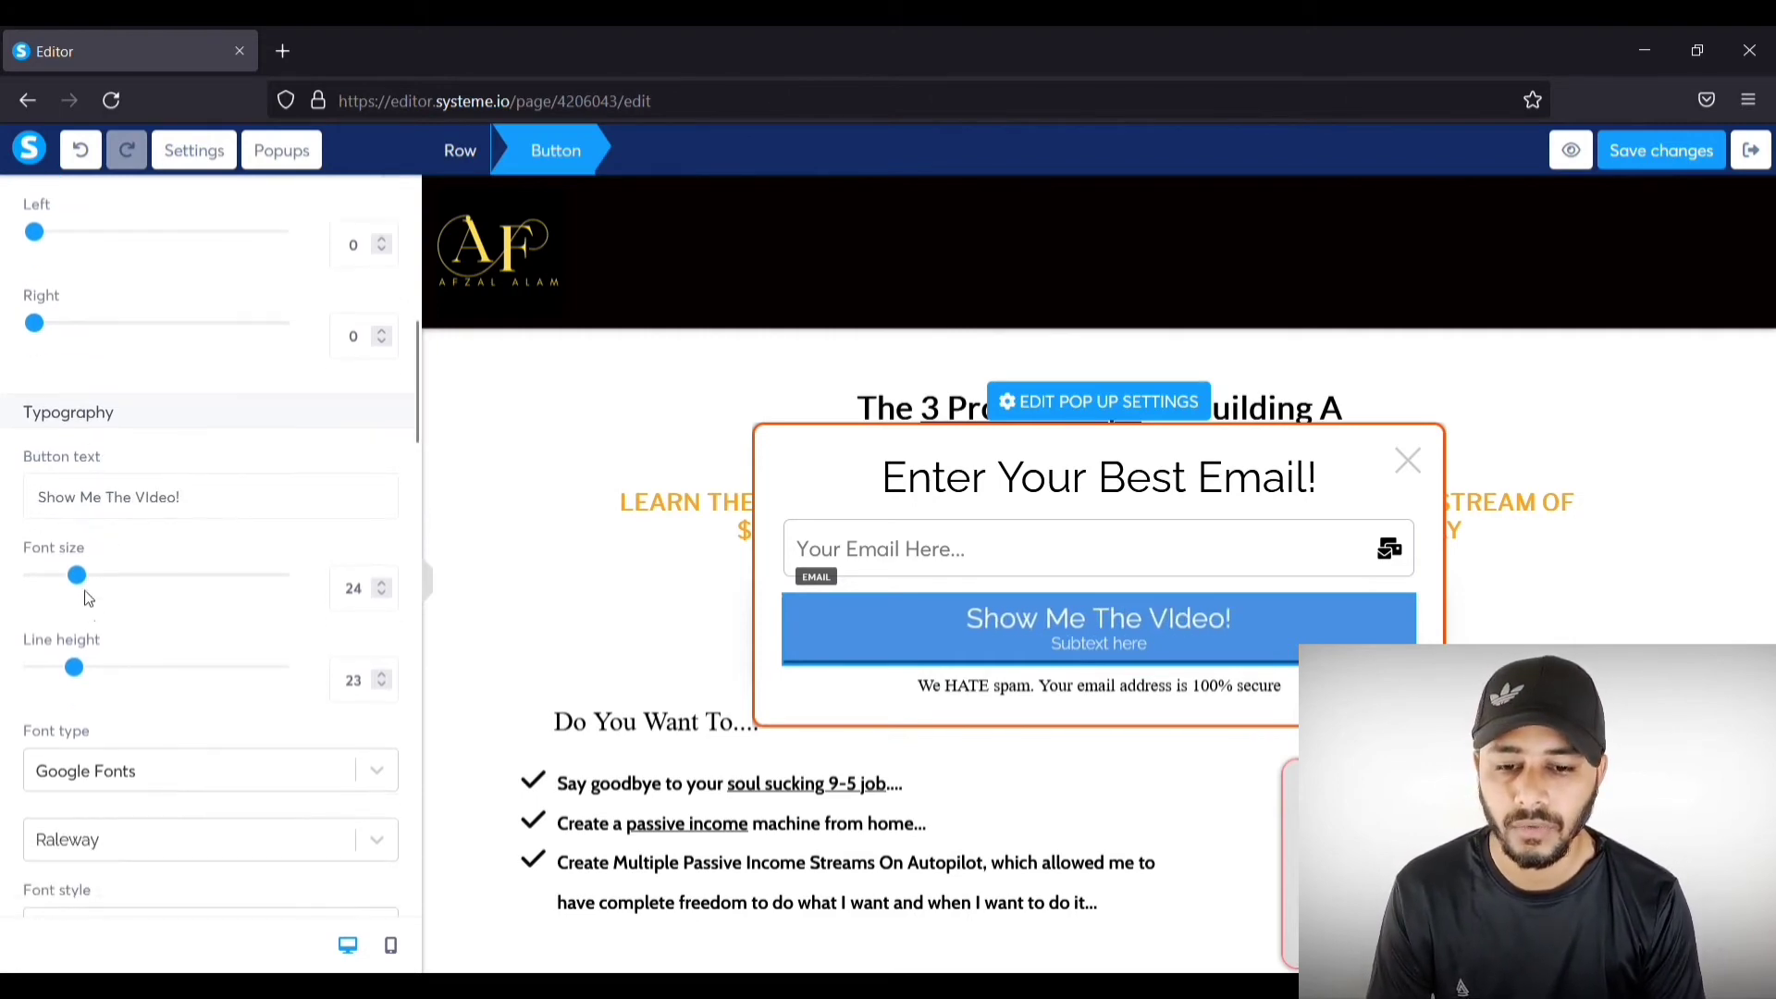
{"action": "left_click_drag", "start_coordinate": [80, 581], "coordinate": [87, 583]}
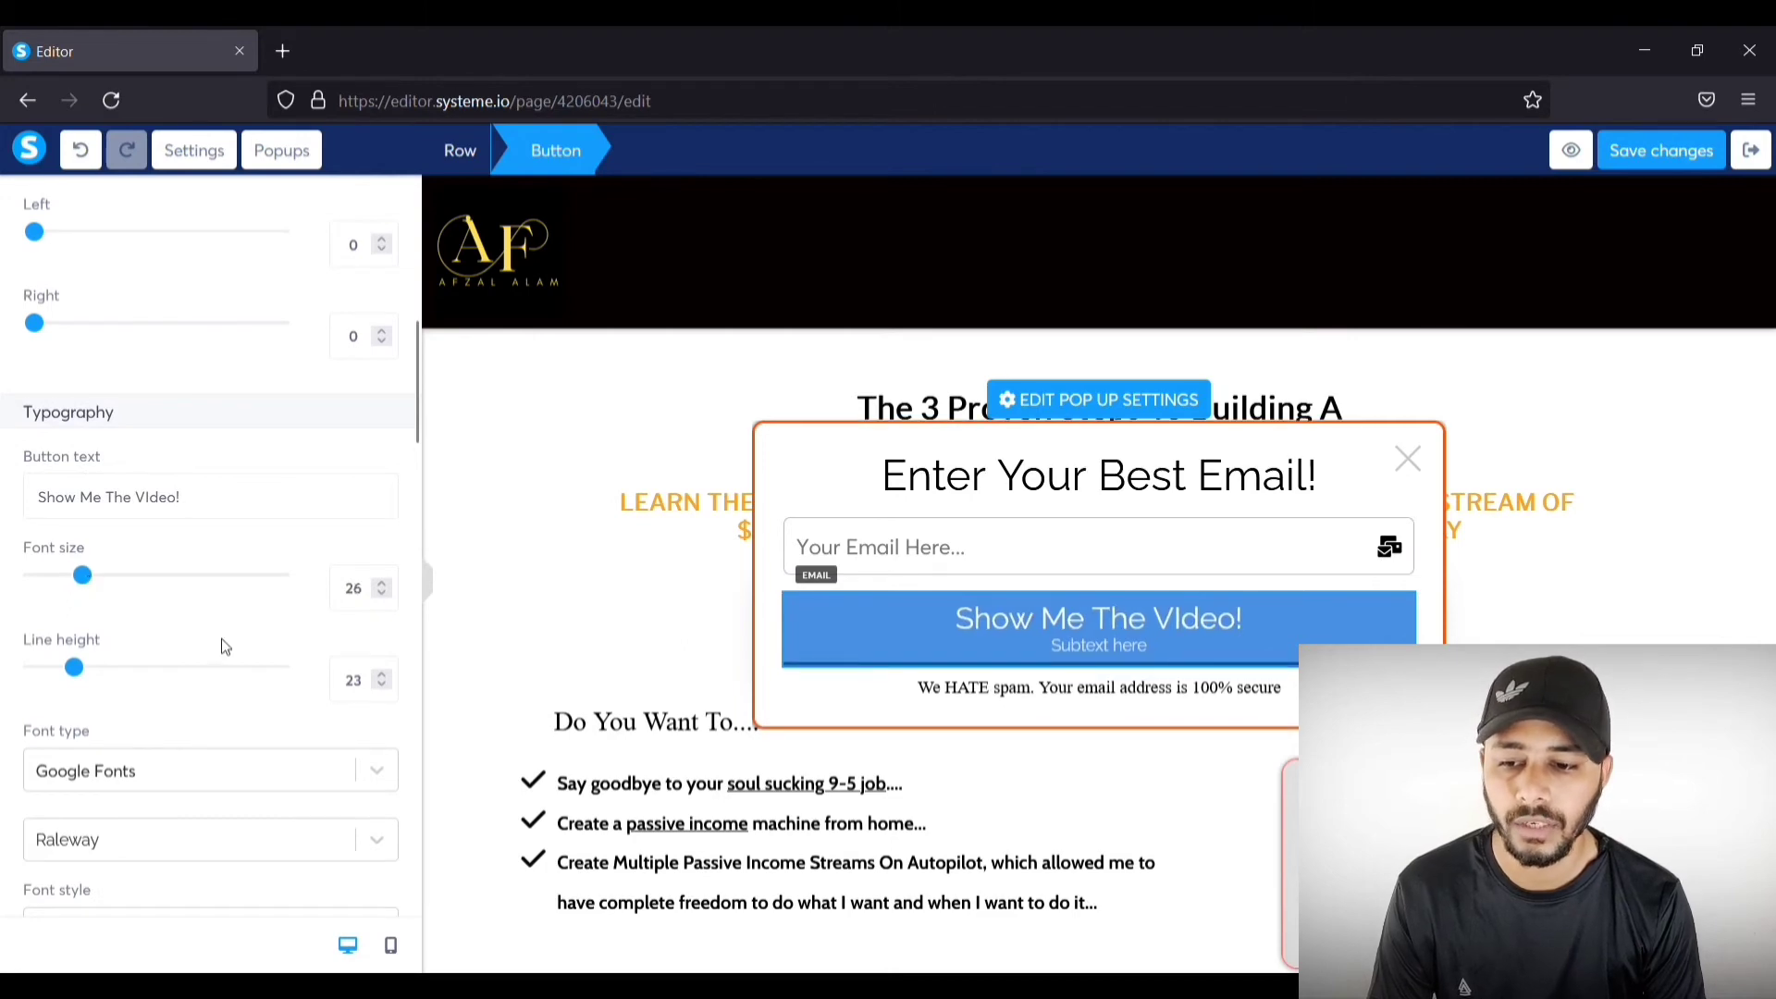
Step: Delete the 'Subtext here' placeholder subtext from the button
{"action": "scroll", "coordinate": [222, 641], "scroll_direction": "down", "scroll_amount": 2}
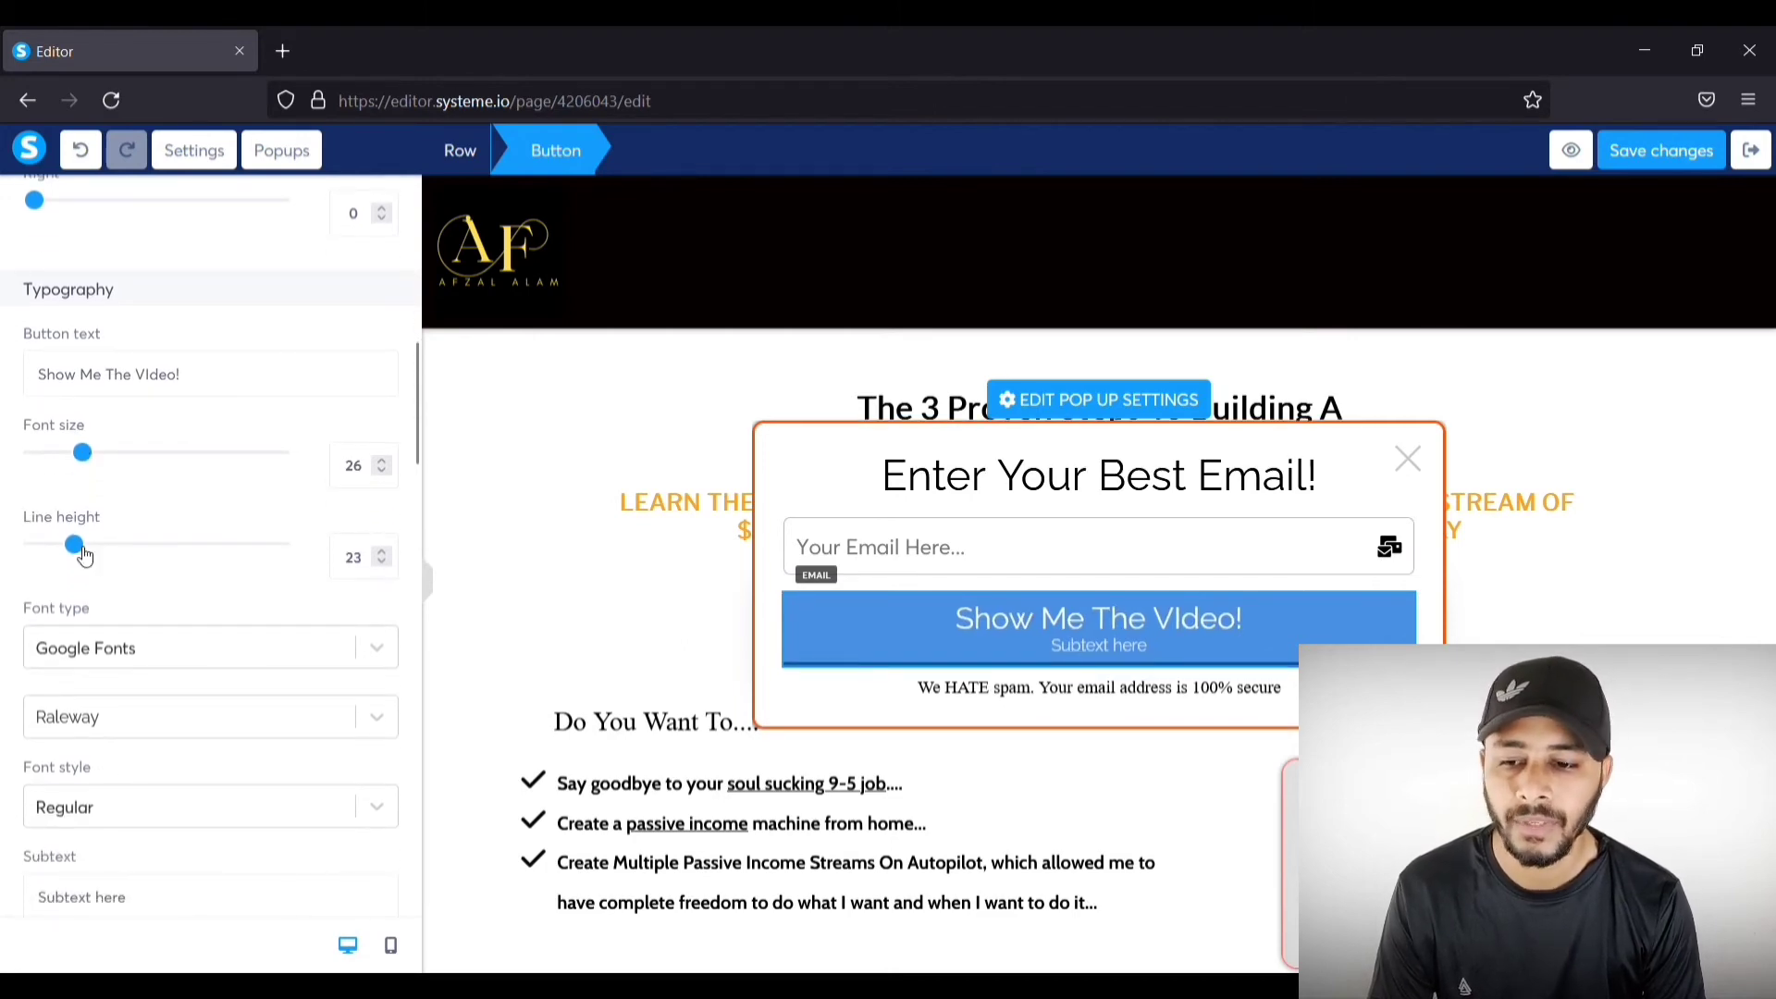
{"action": "scroll", "coordinate": [231, 534], "scroll_direction": "down", "scroll_amount": 2}
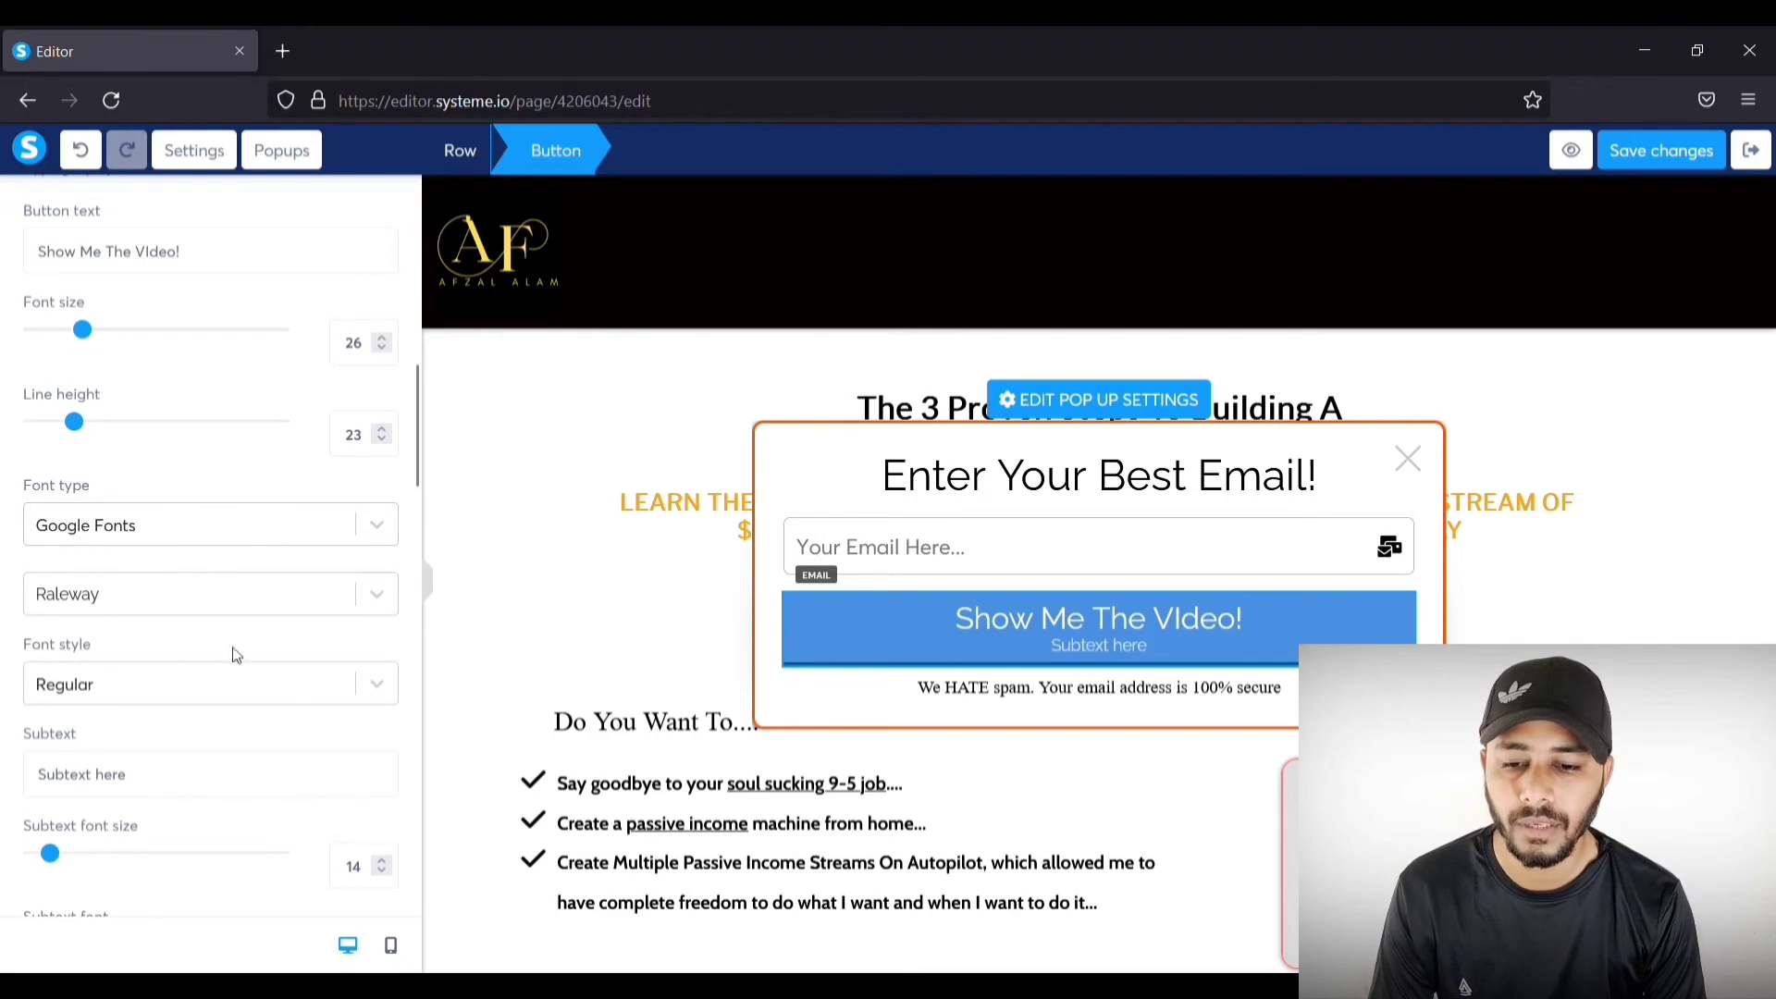
{"action": "scroll", "coordinate": [294, 611], "scroll_direction": "down", "scroll_amount": 4}
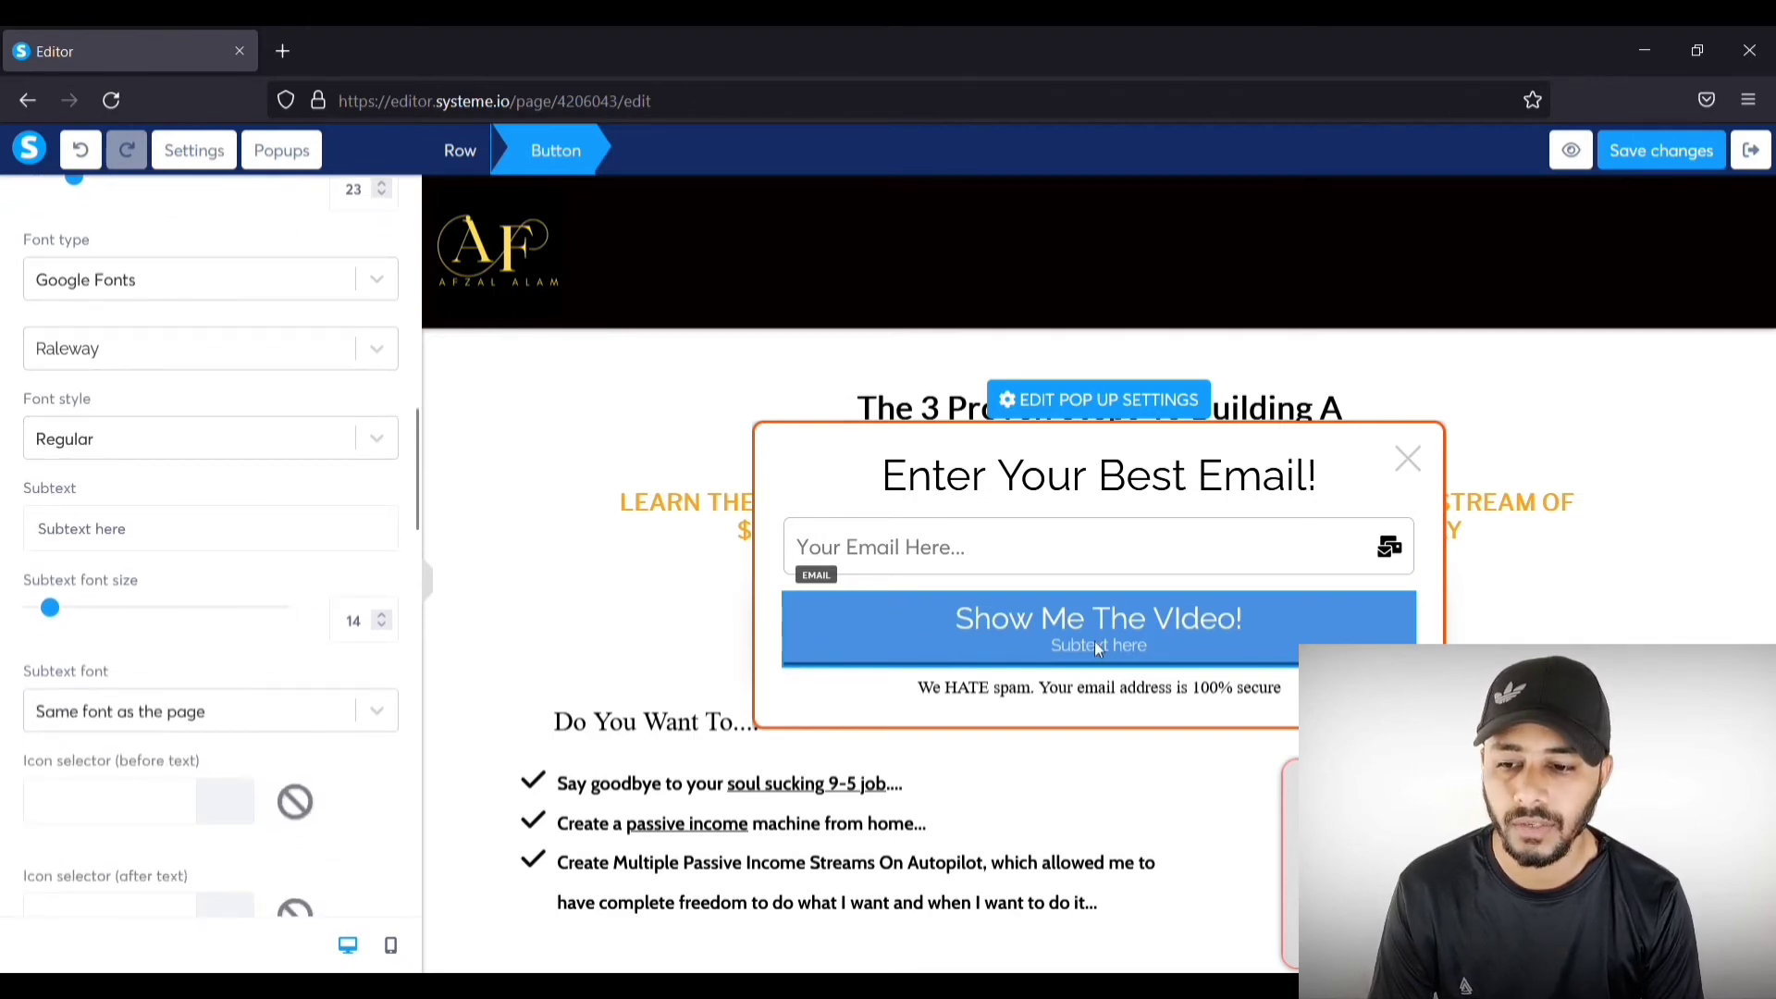
{"action": "left_click_drag", "start_coordinate": [200, 532], "coordinate": [9, 560]}
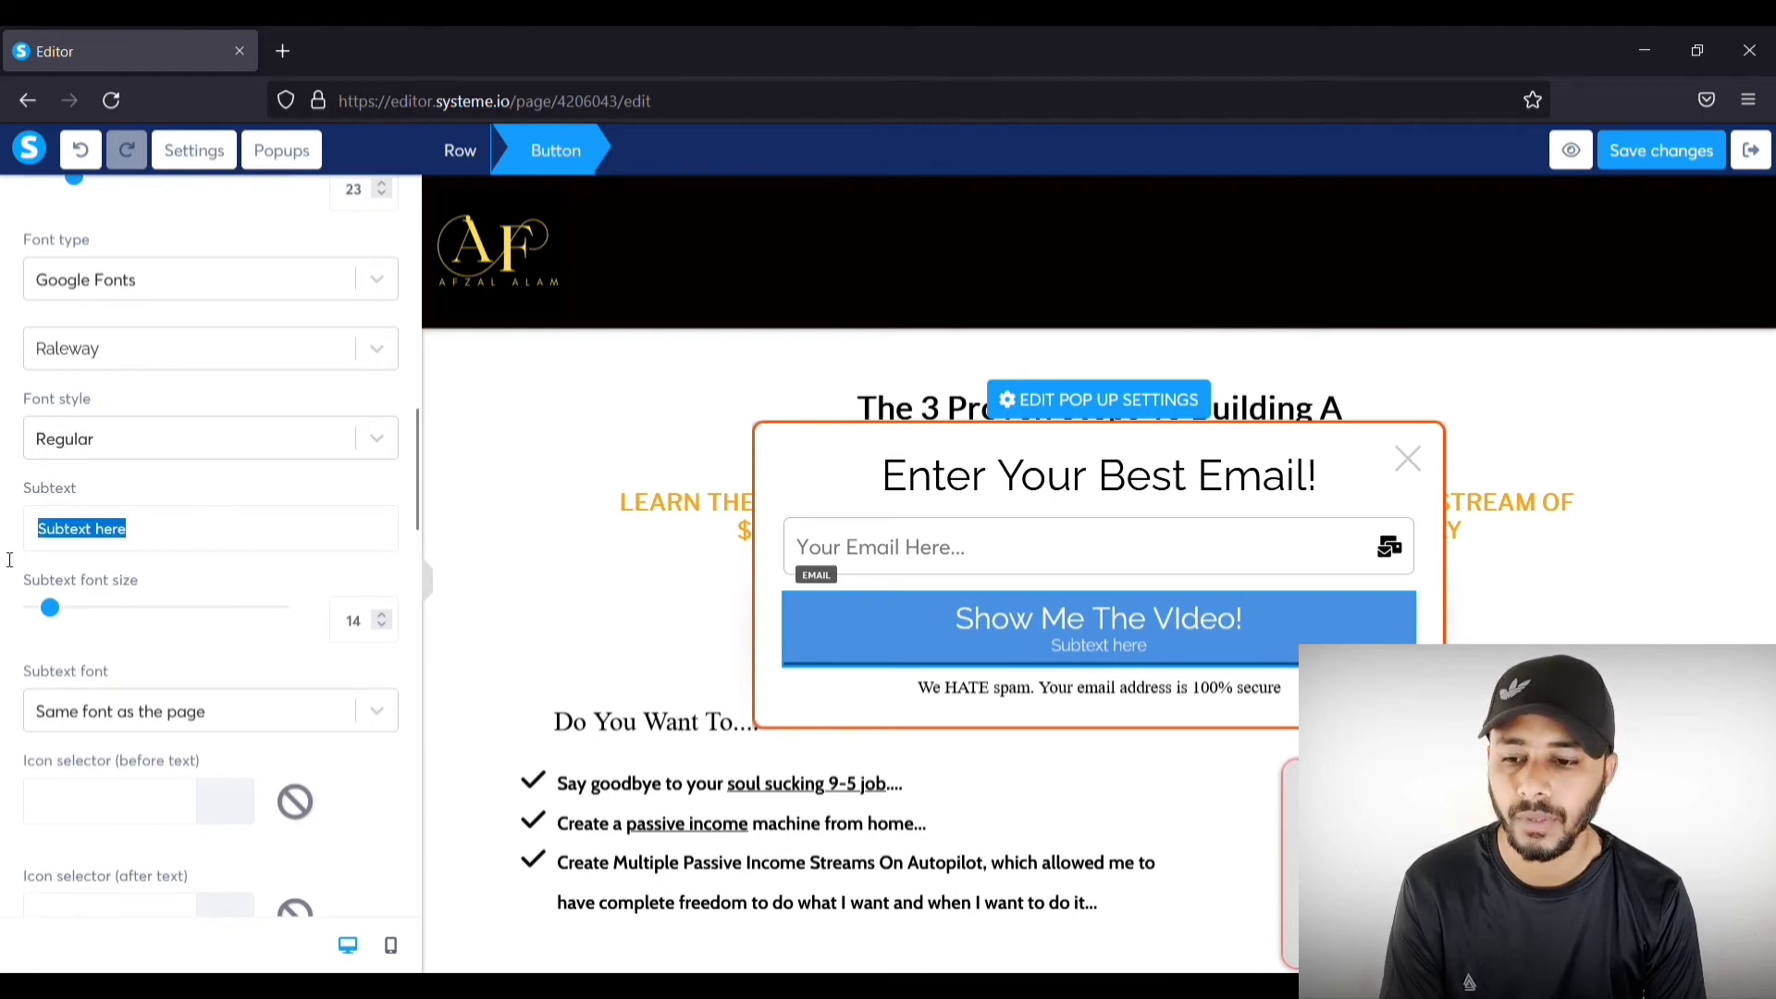
{"action": "key", "text": "BackSpace"}
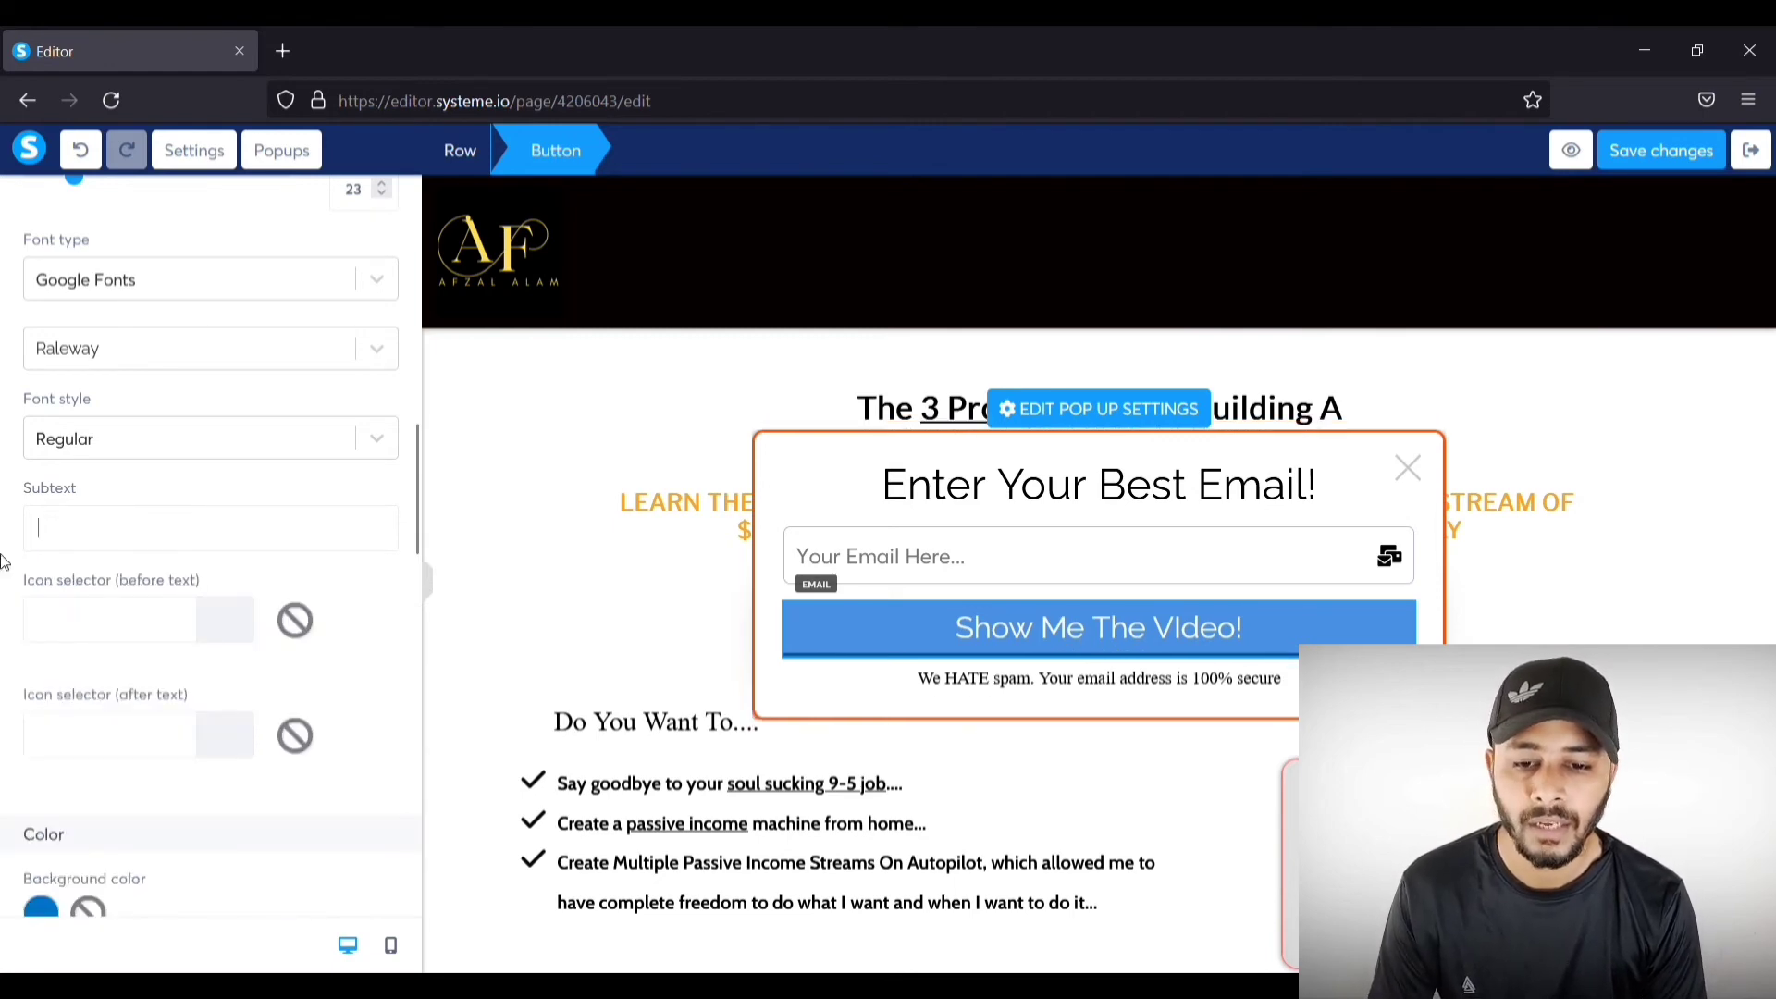
{"action": "scroll", "coordinate": [3, 562], "scroll_direction": "down", "scroll_amount": 2}
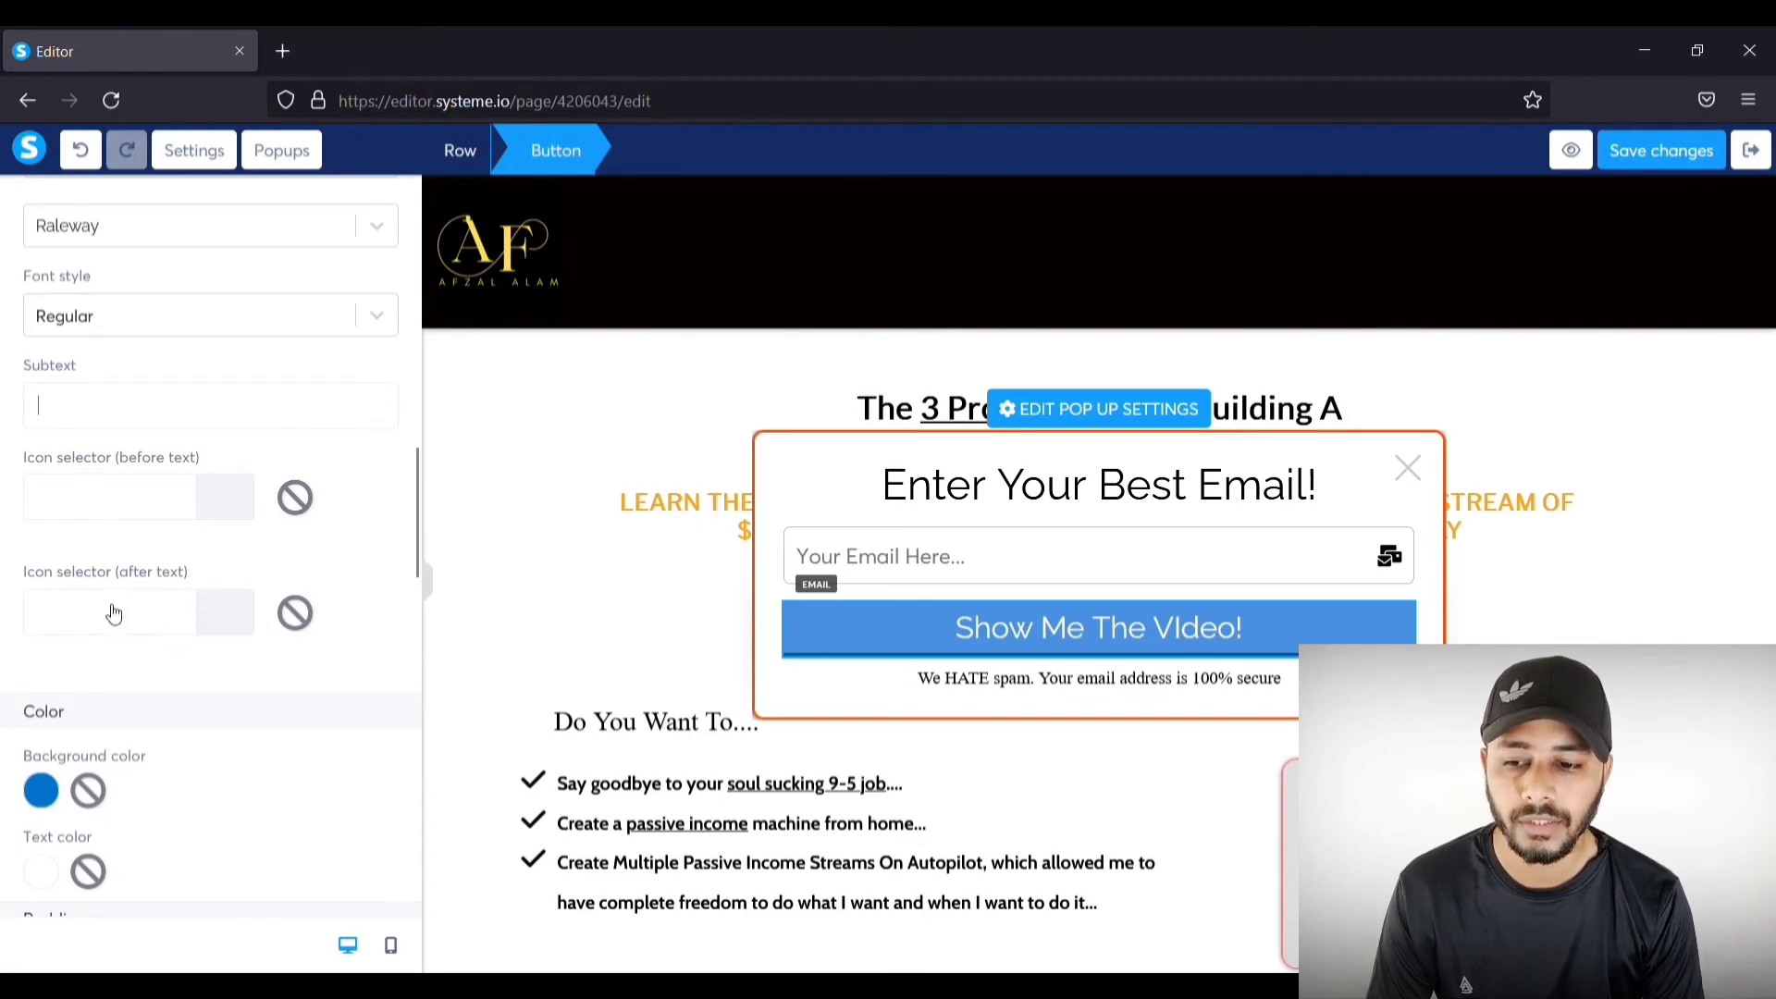
Step: Add the arrow-alt-circle-right icon before the button label, found by searching 'arro'
{"action": "left_click", "coordinate": [130, 498]}
{"action": "type", "text": "arrow"}
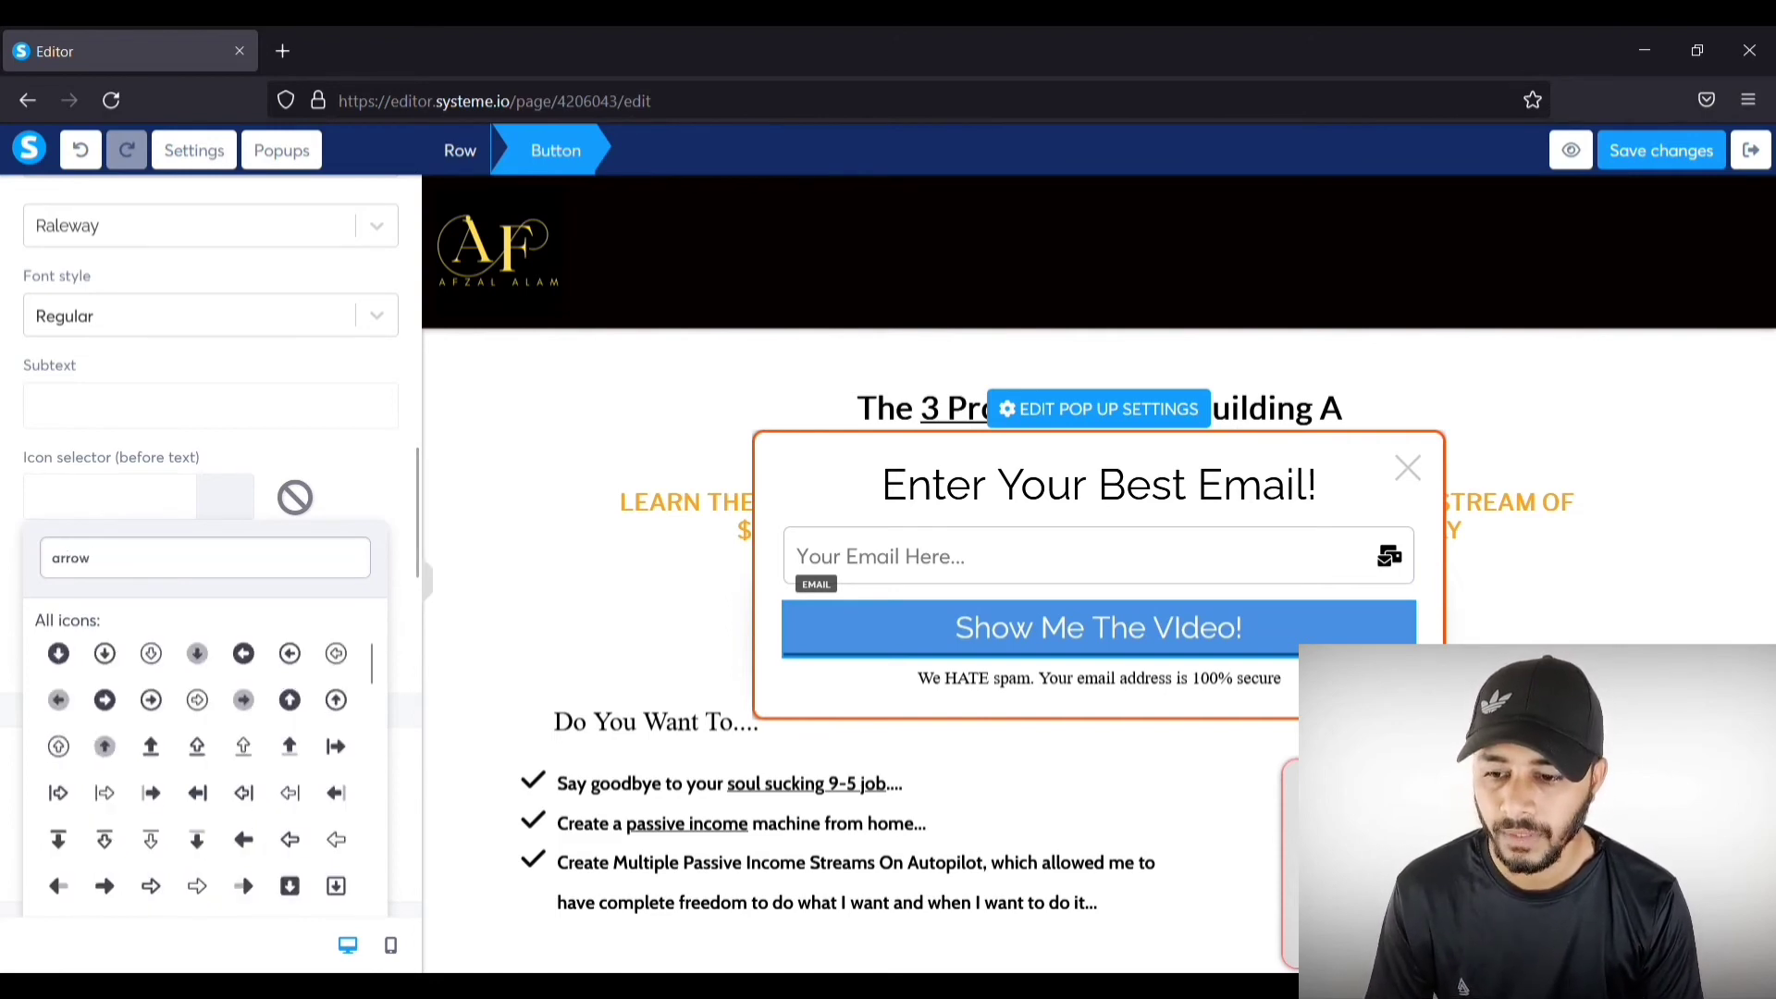
{"action": "left_click", "coordinate": [105, 701]}
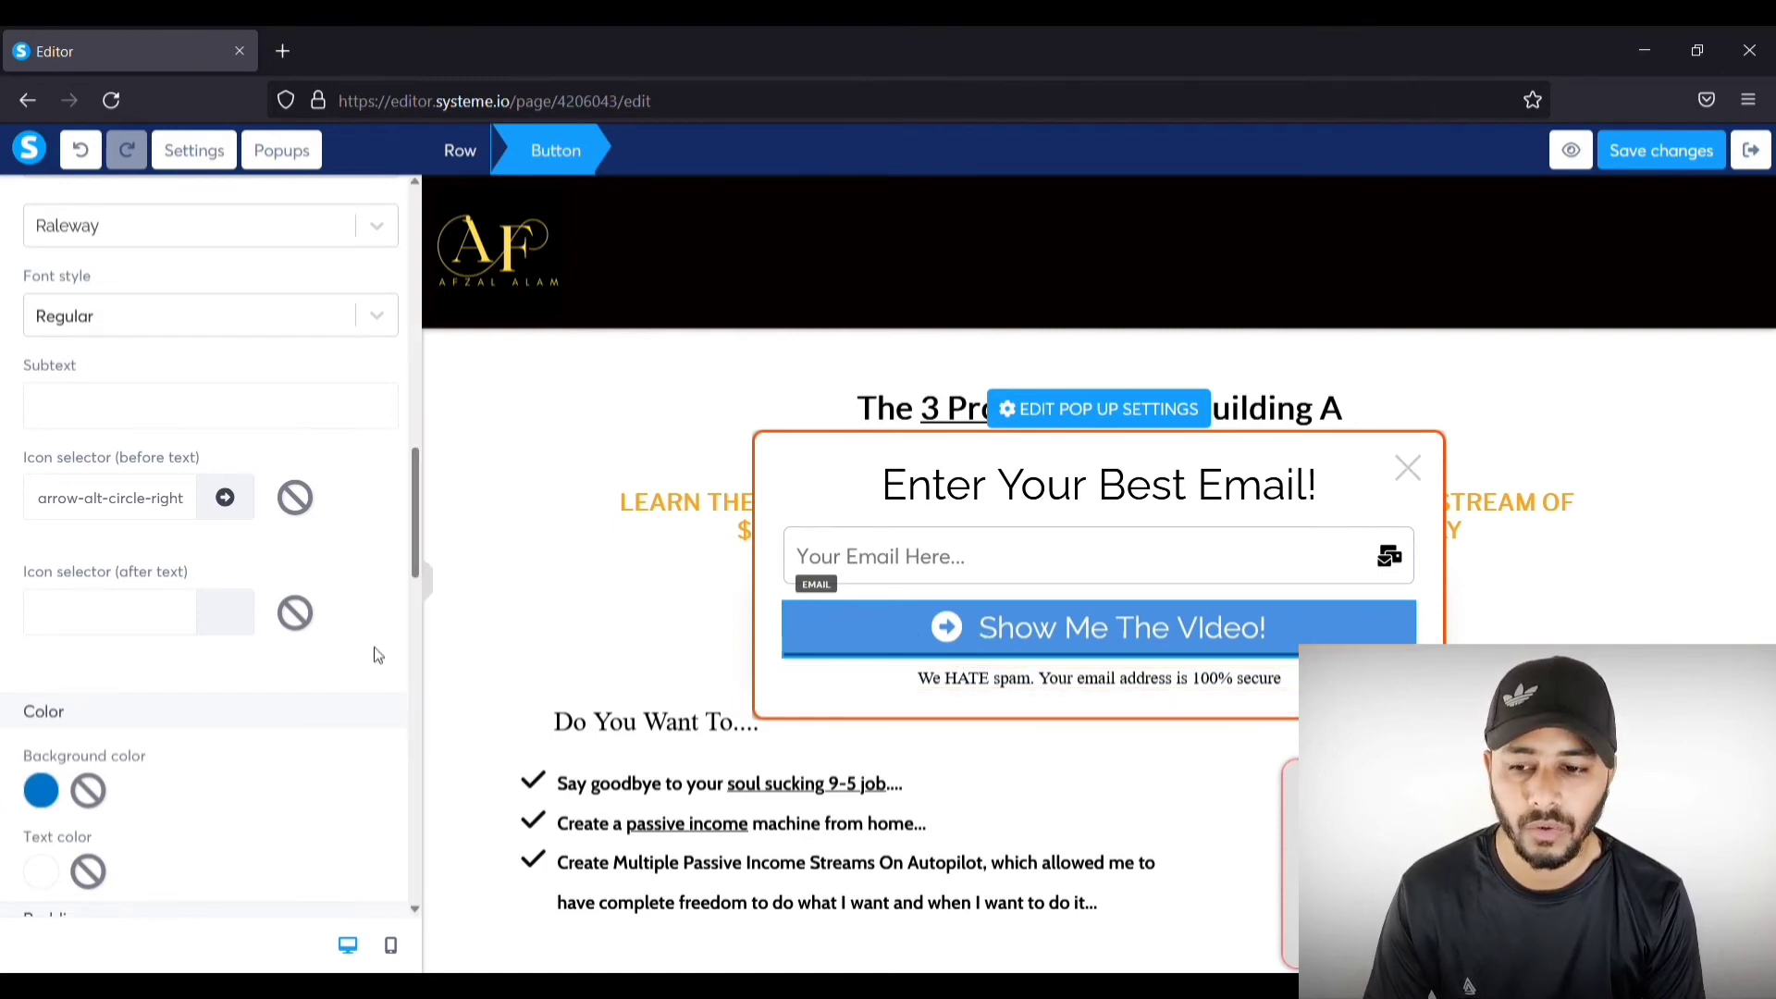
{"action": "scroll", "coordinate": [357, 645], "scroll_direction": "down", "scroll_amount": 3}
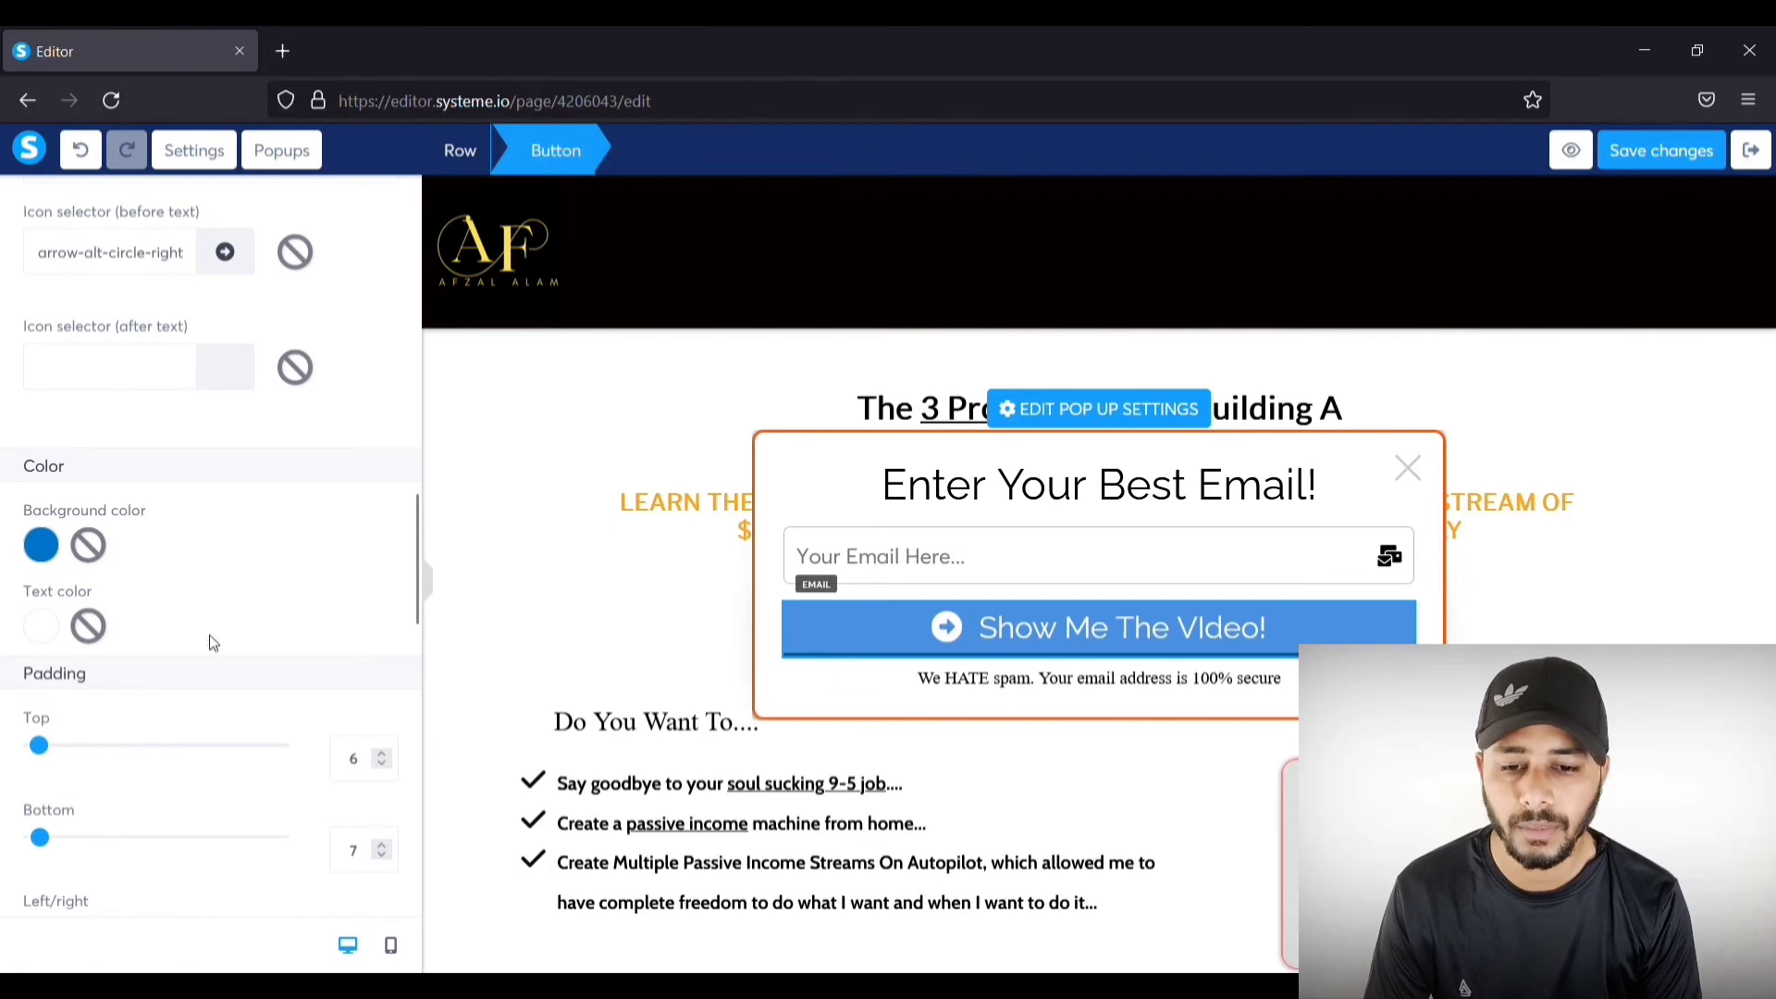
Step: Change the button's background colour from blue to deep orange D06307
{"action": "left_click", "coordinate": [41, 547]}
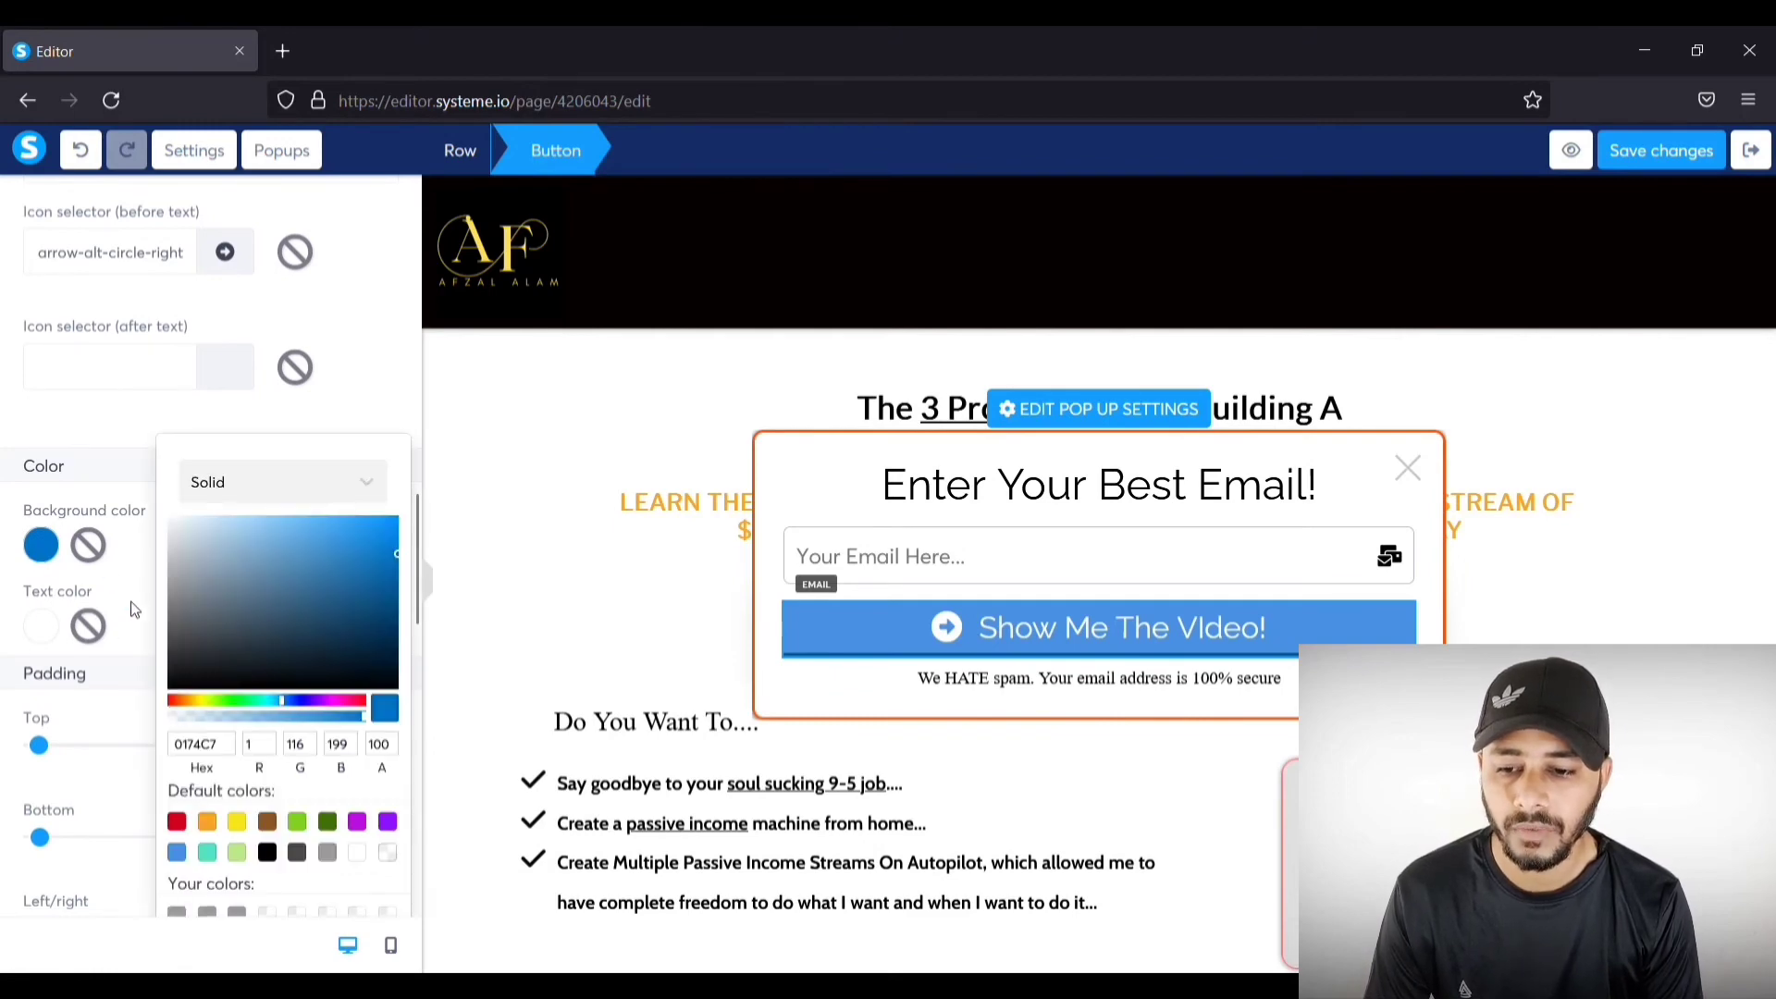
{"action": "left_click", "coordinate": [185, 703]}
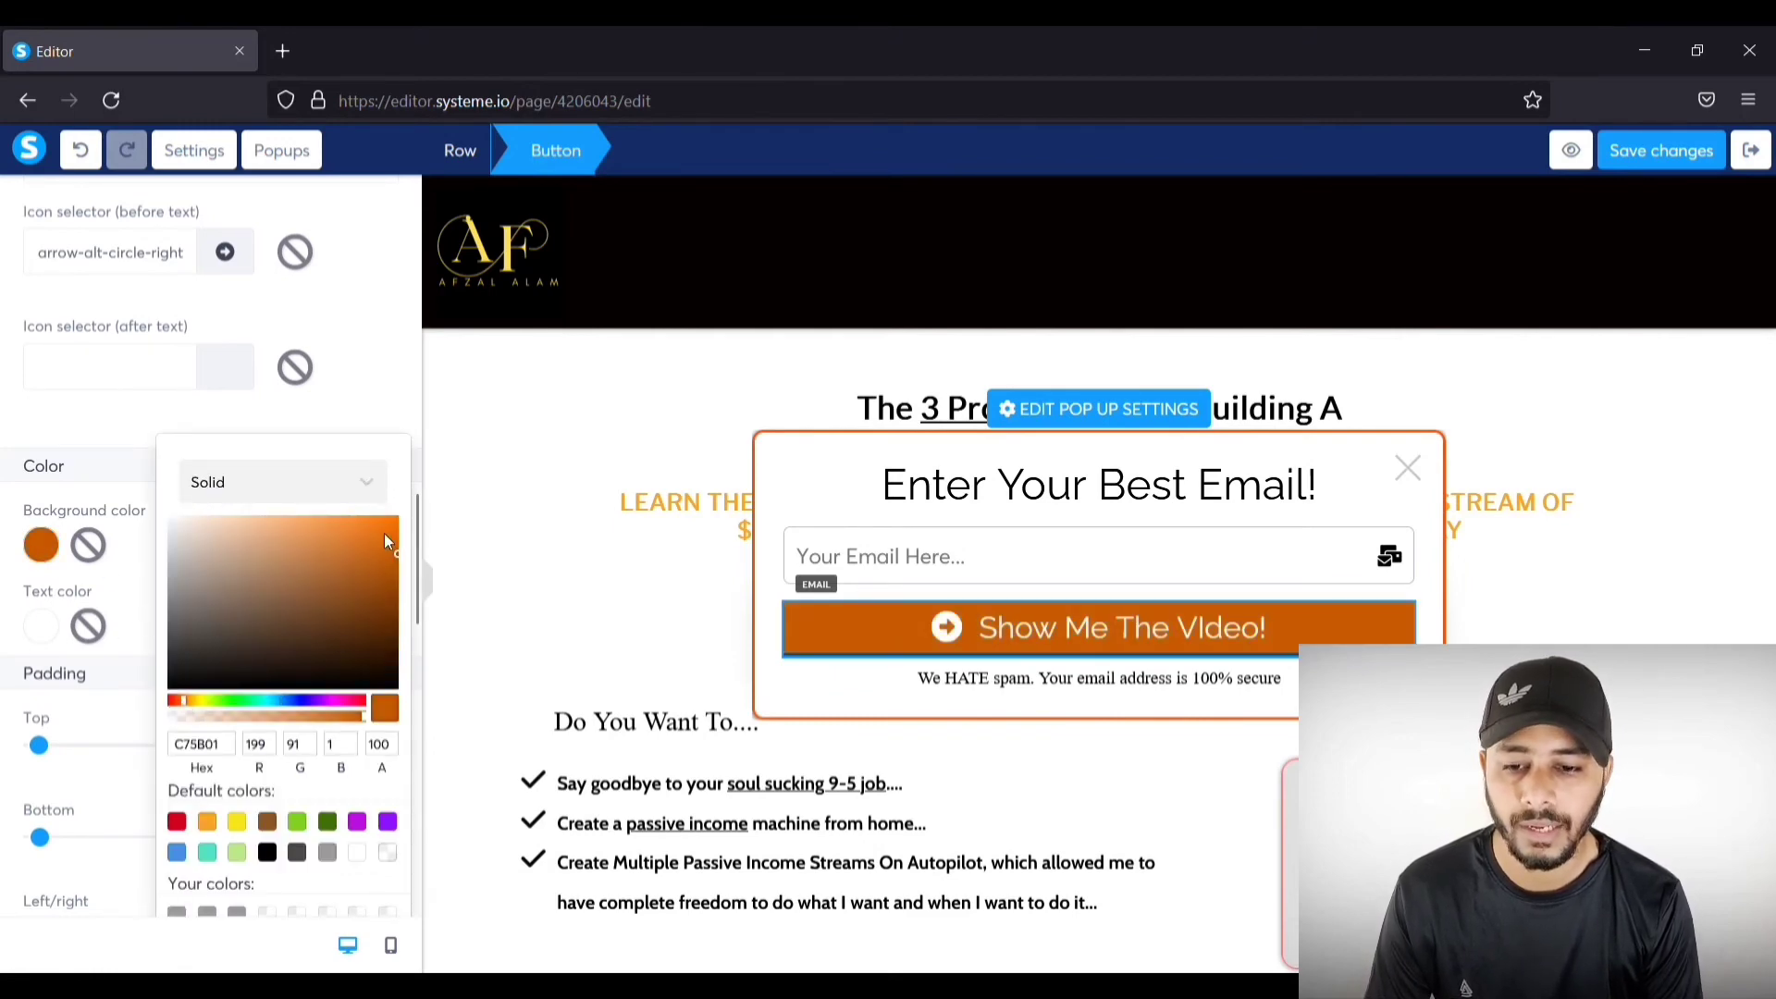
{"action": "left_click", "coordinate": [384, 535]}
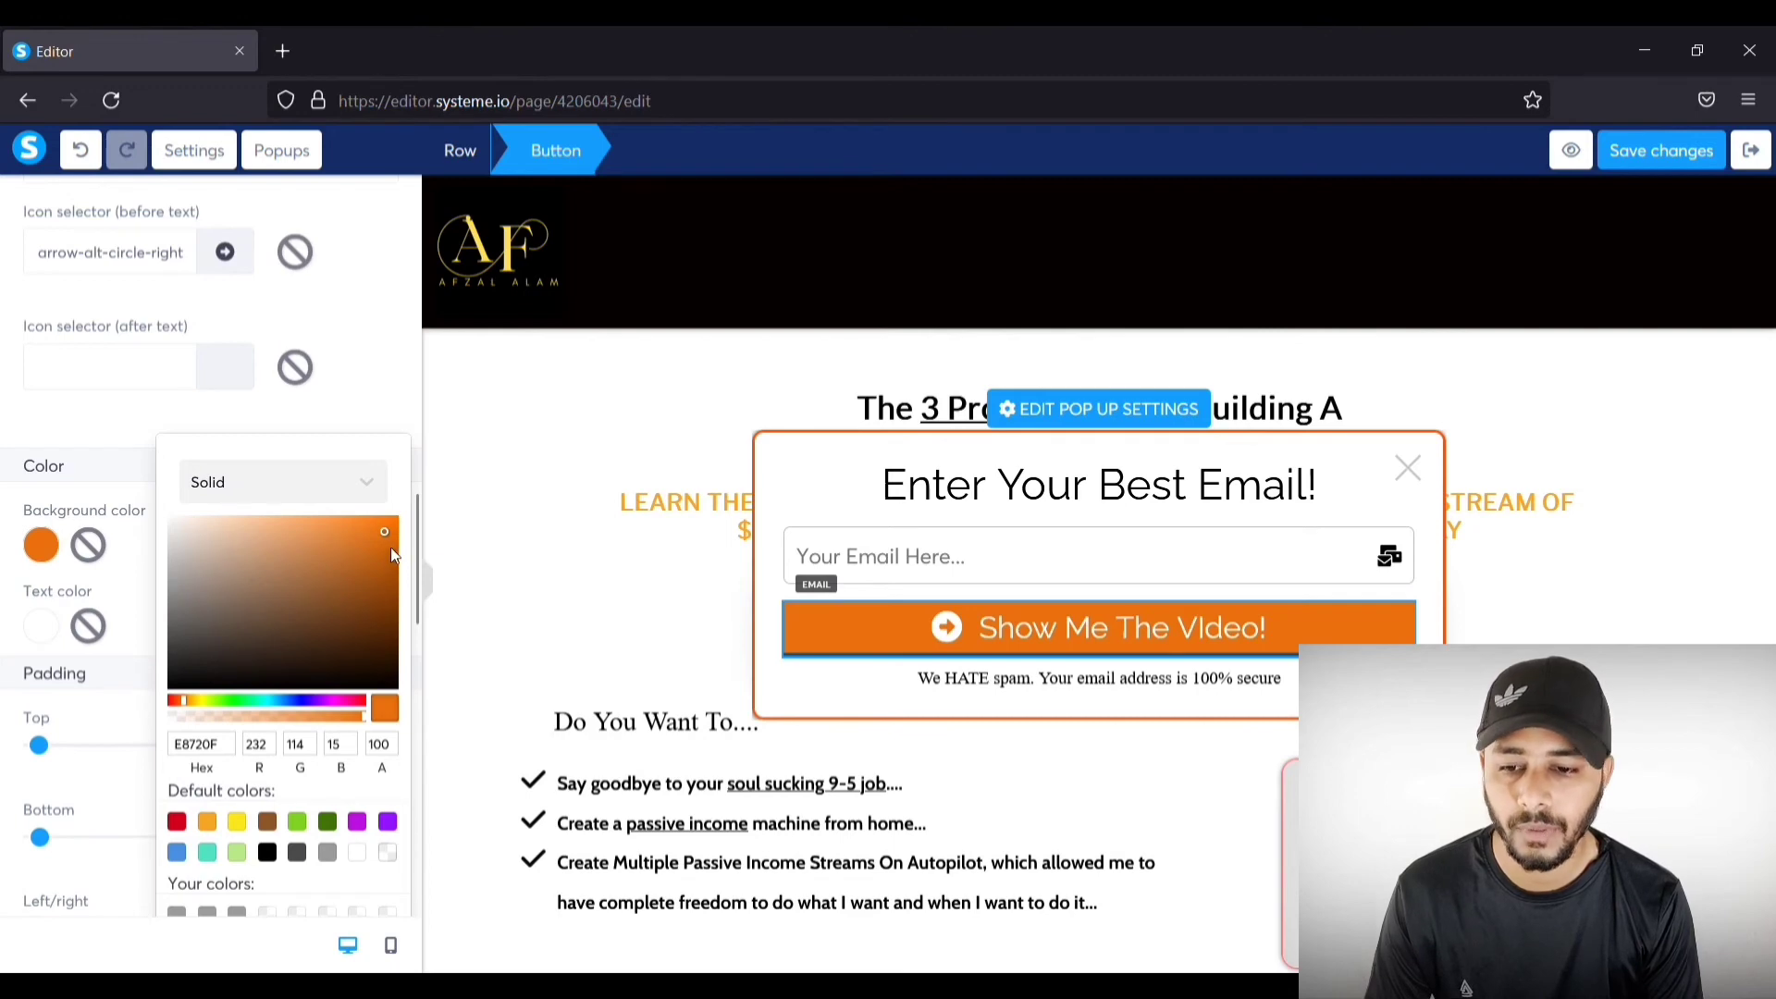
{"action": "left_click", "coordinate": [390, 549]}
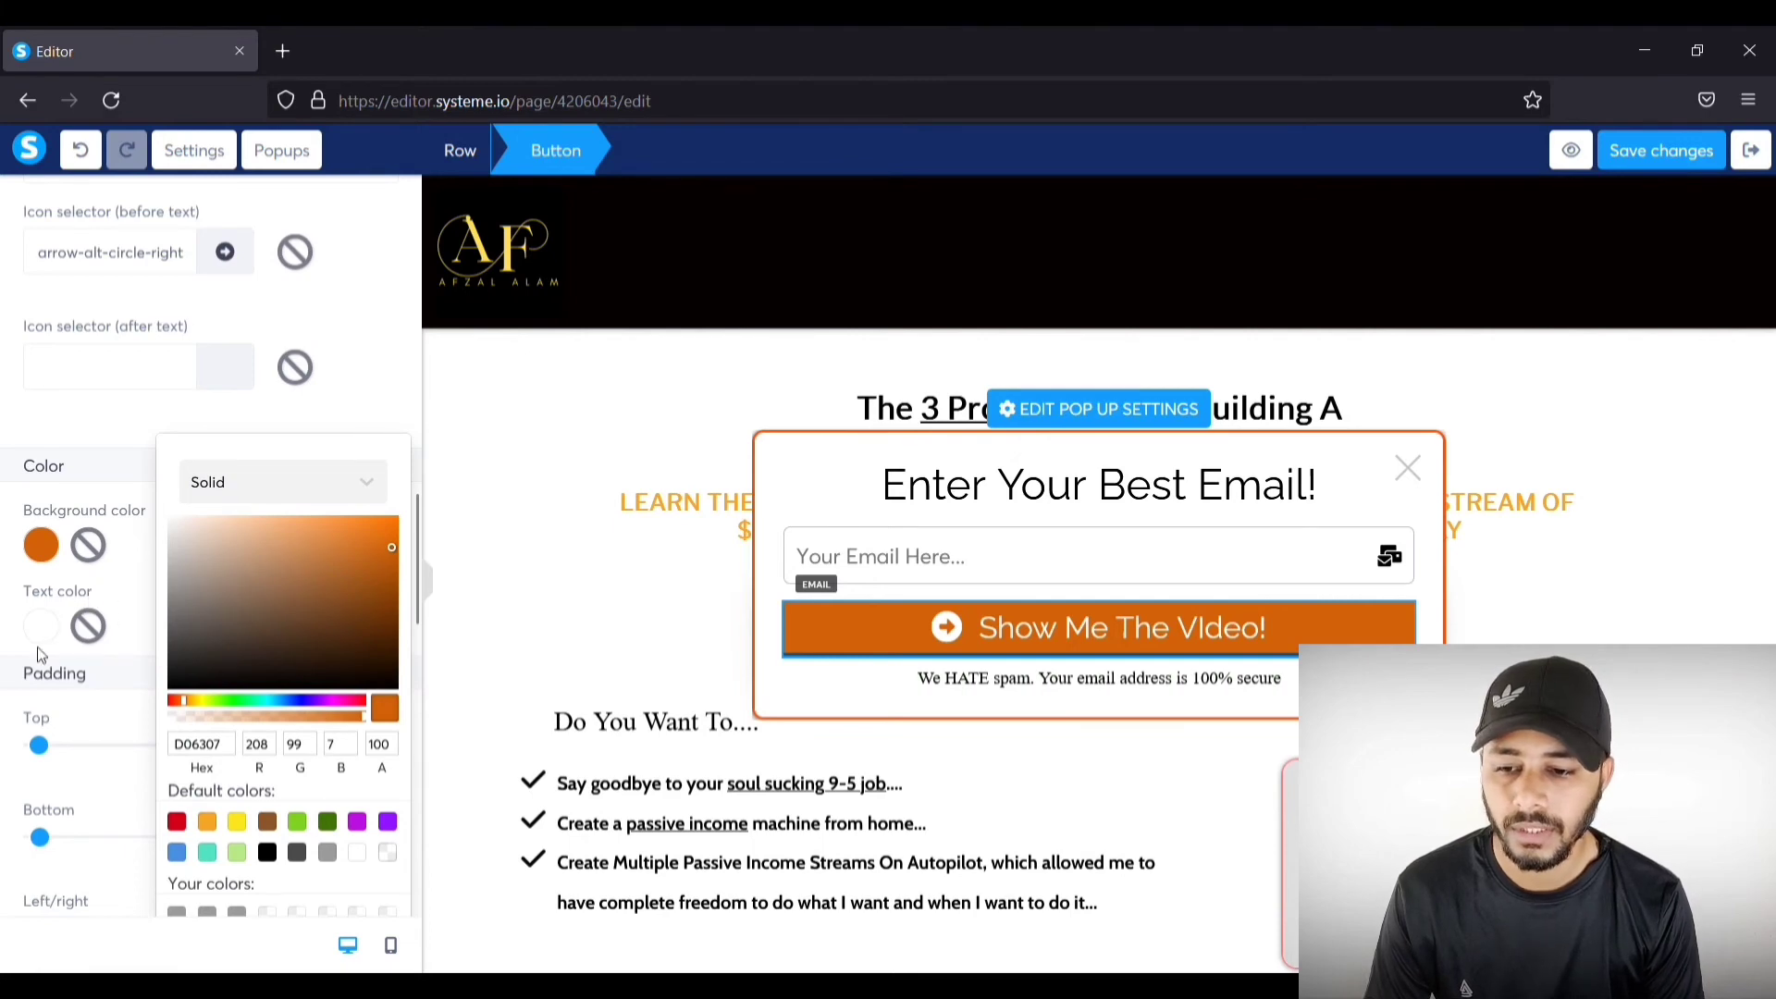
{"action": "left_click", "coordinate": [1113, 631]}
{"action": "left_click", "coordinate": [1070, 629]}
Step: Reduce the button's top padding to 5
{"action": "scroll", "coordinate": [108, 633], "scroll_direction": "down", "scroll_amount": 10}
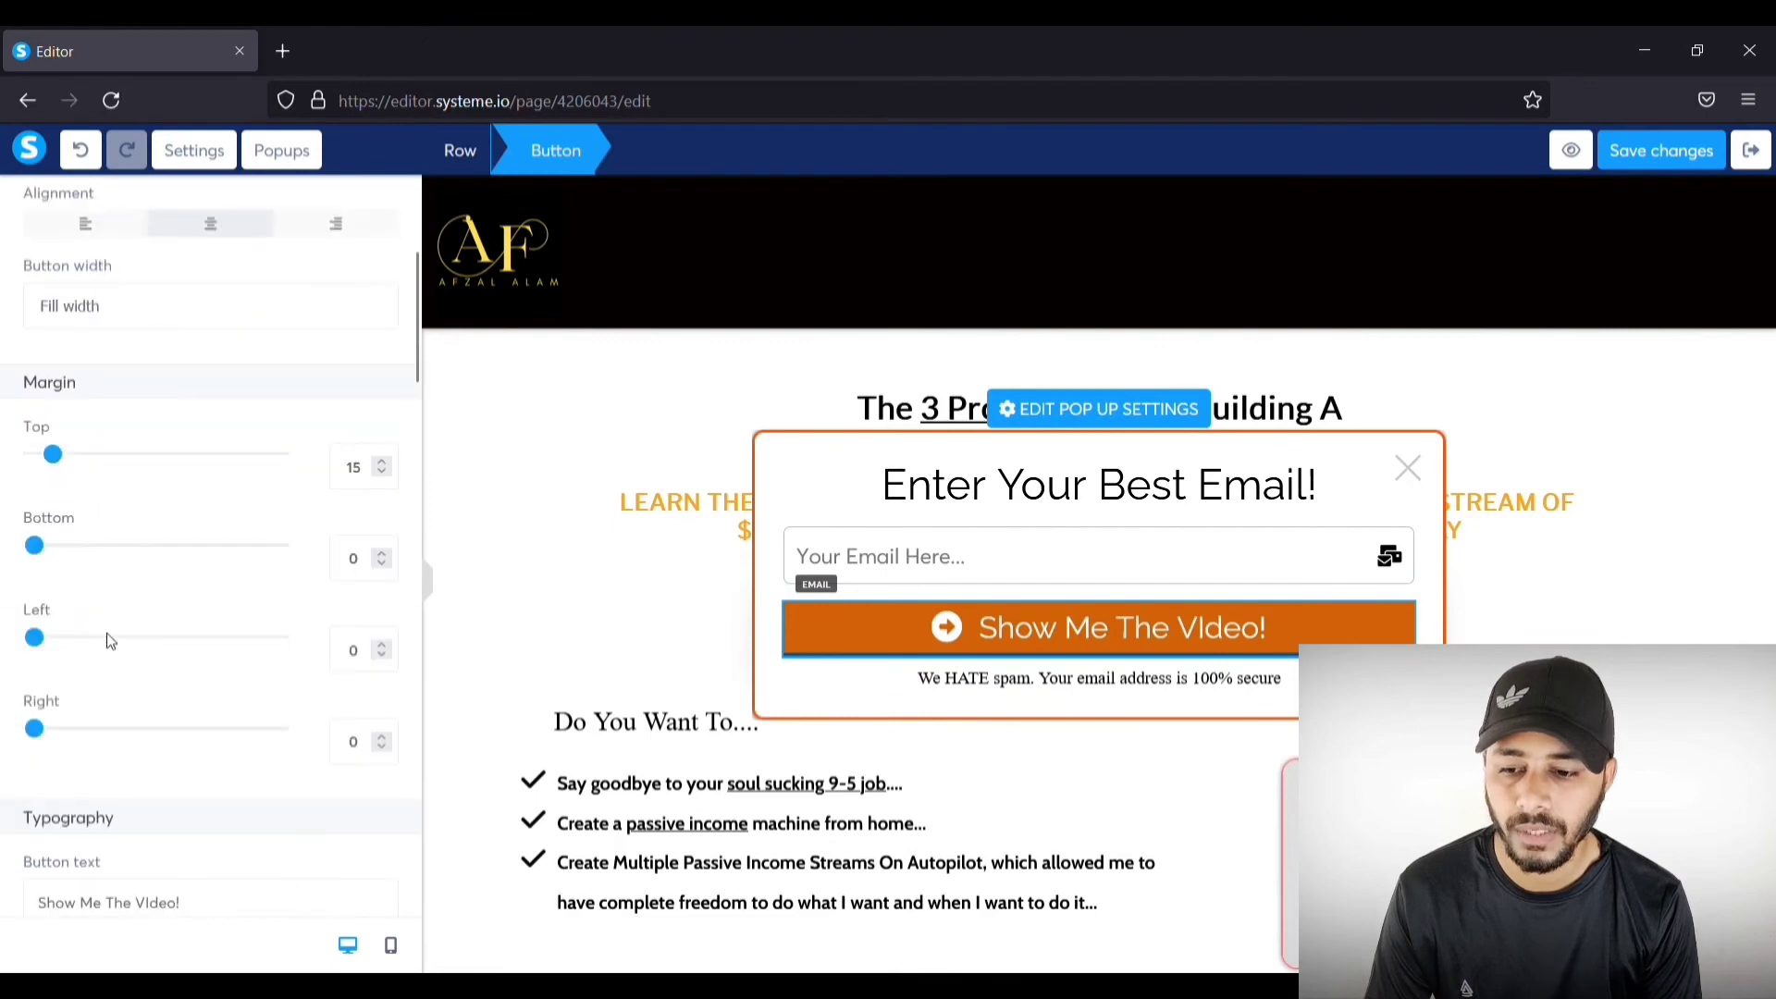
{"action": "scroll", "coordinate": [114, 641], "scroll_direction": "down", "scroll_amount": 6}
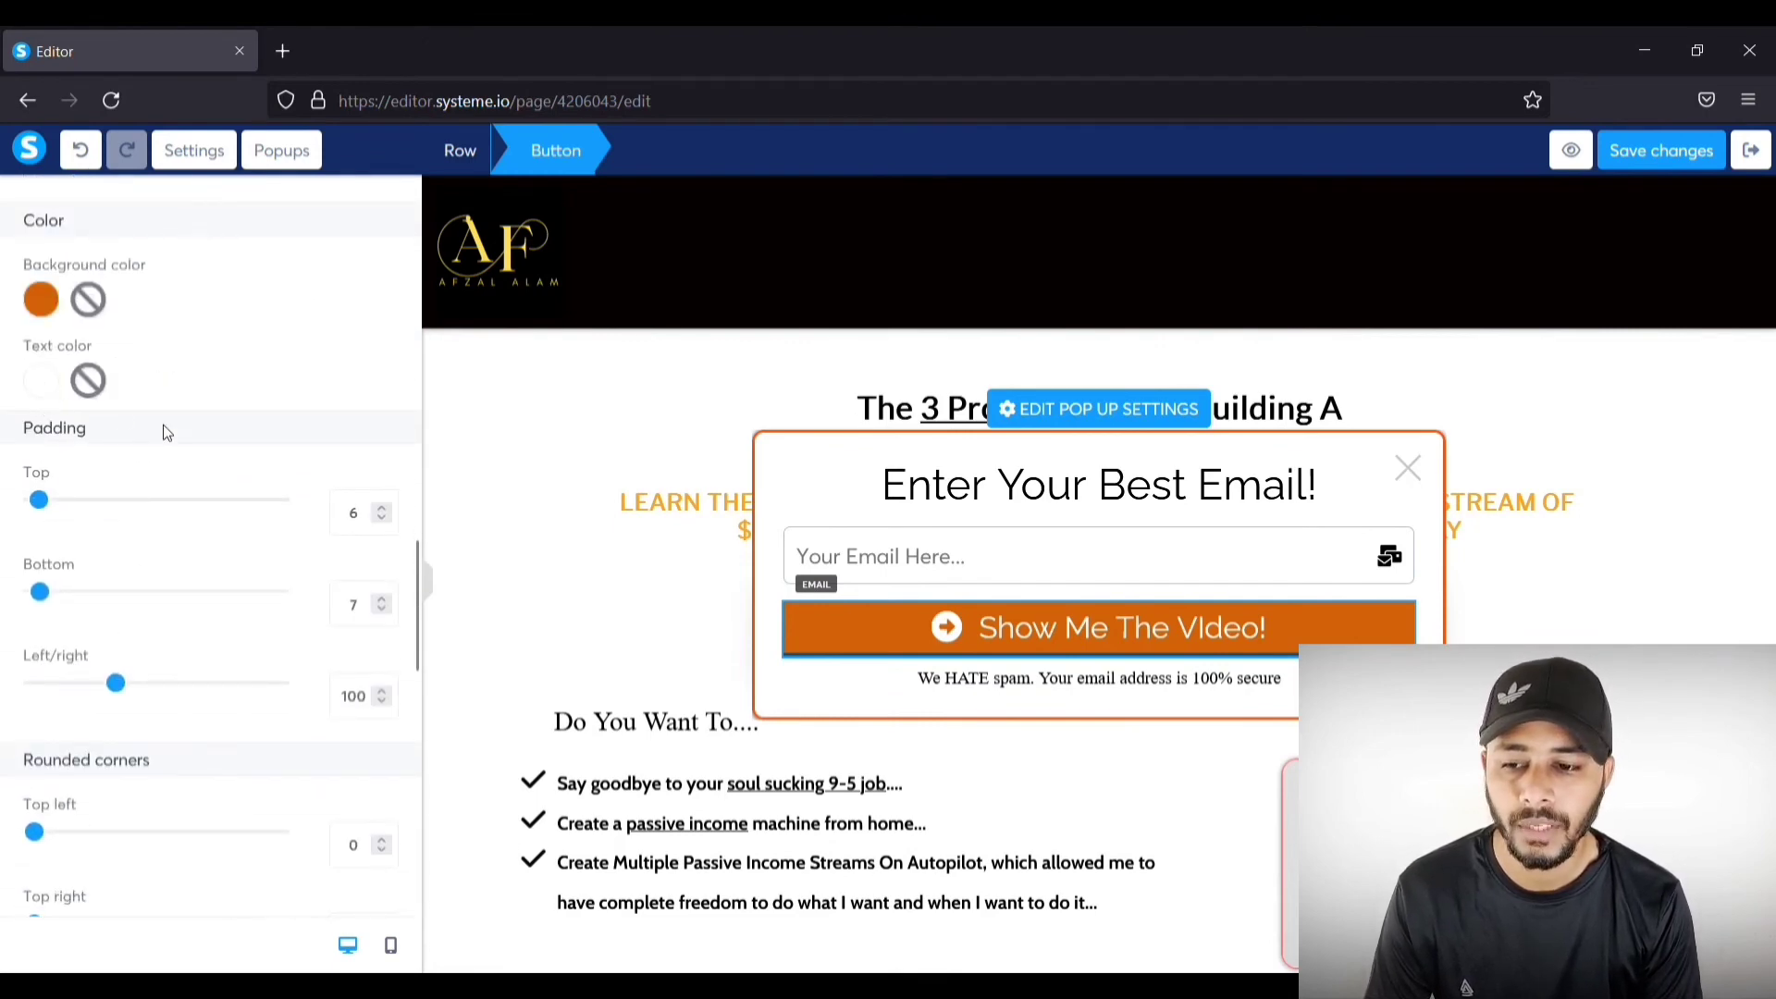
{"action": "left_click_drag", "start_coordinate": [41, 500], "coordinate": [47, 500]}
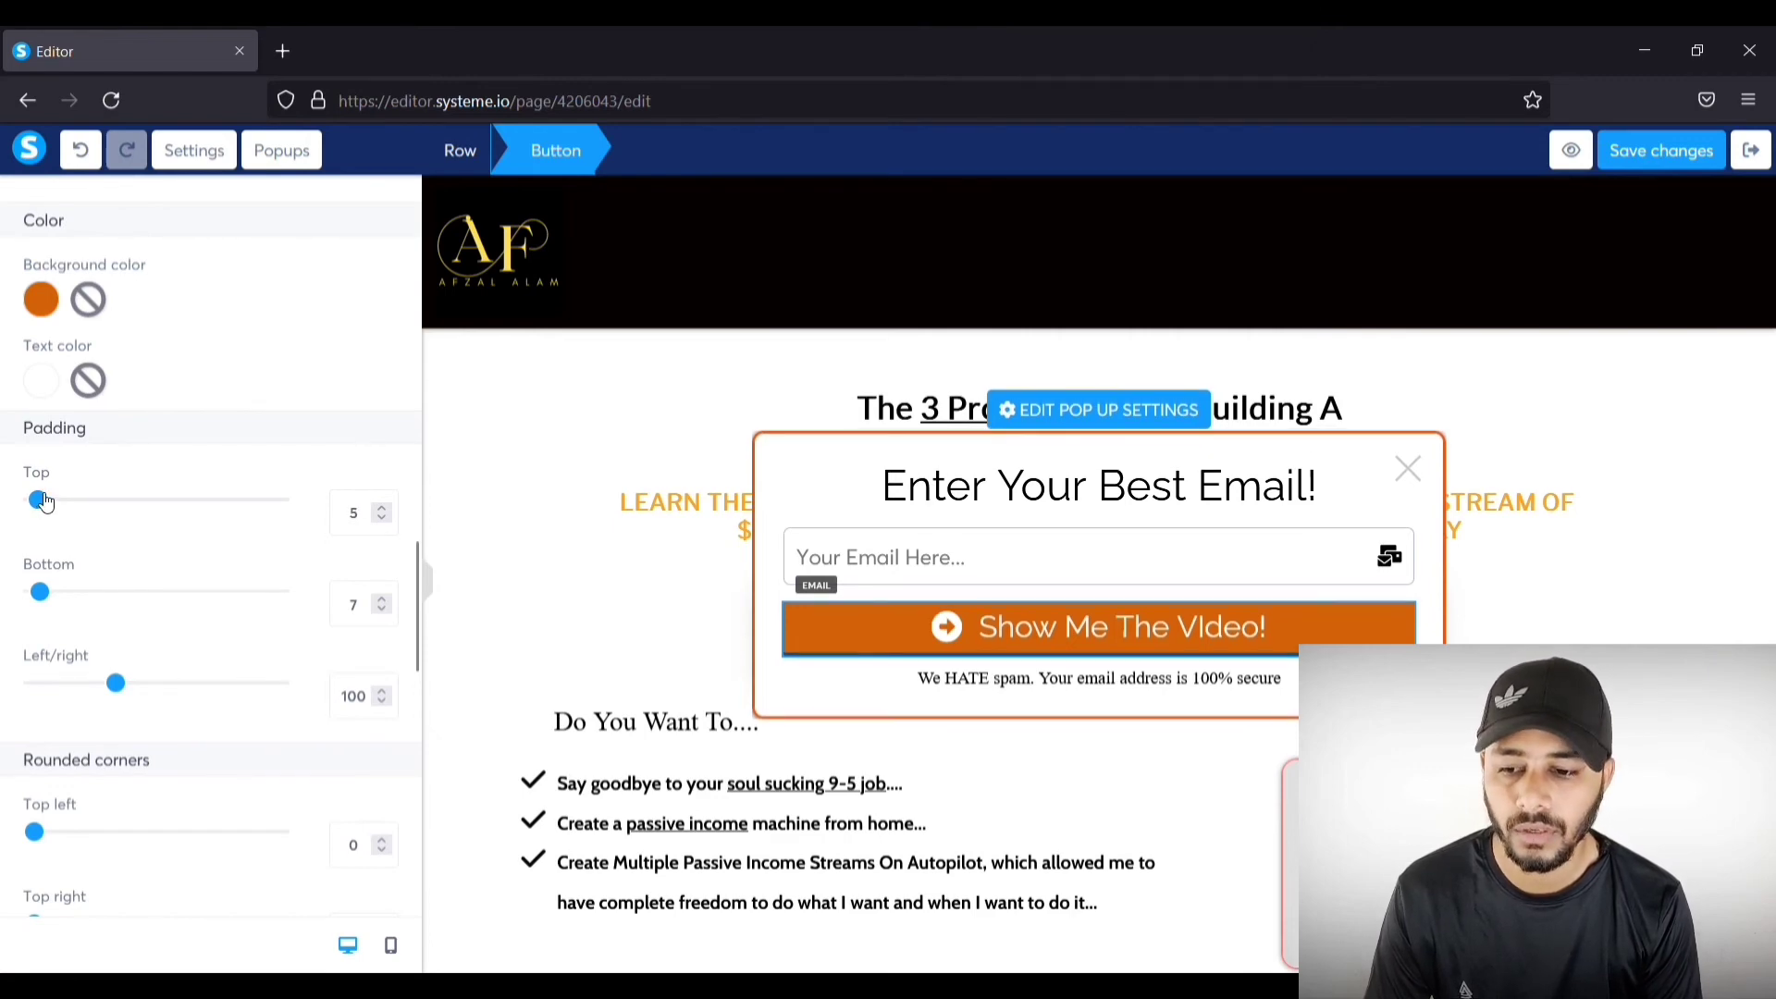
{"action": "scroll", "coordinate": [143, 512], "scroll_direction": "down", "scroll_amount": 3}
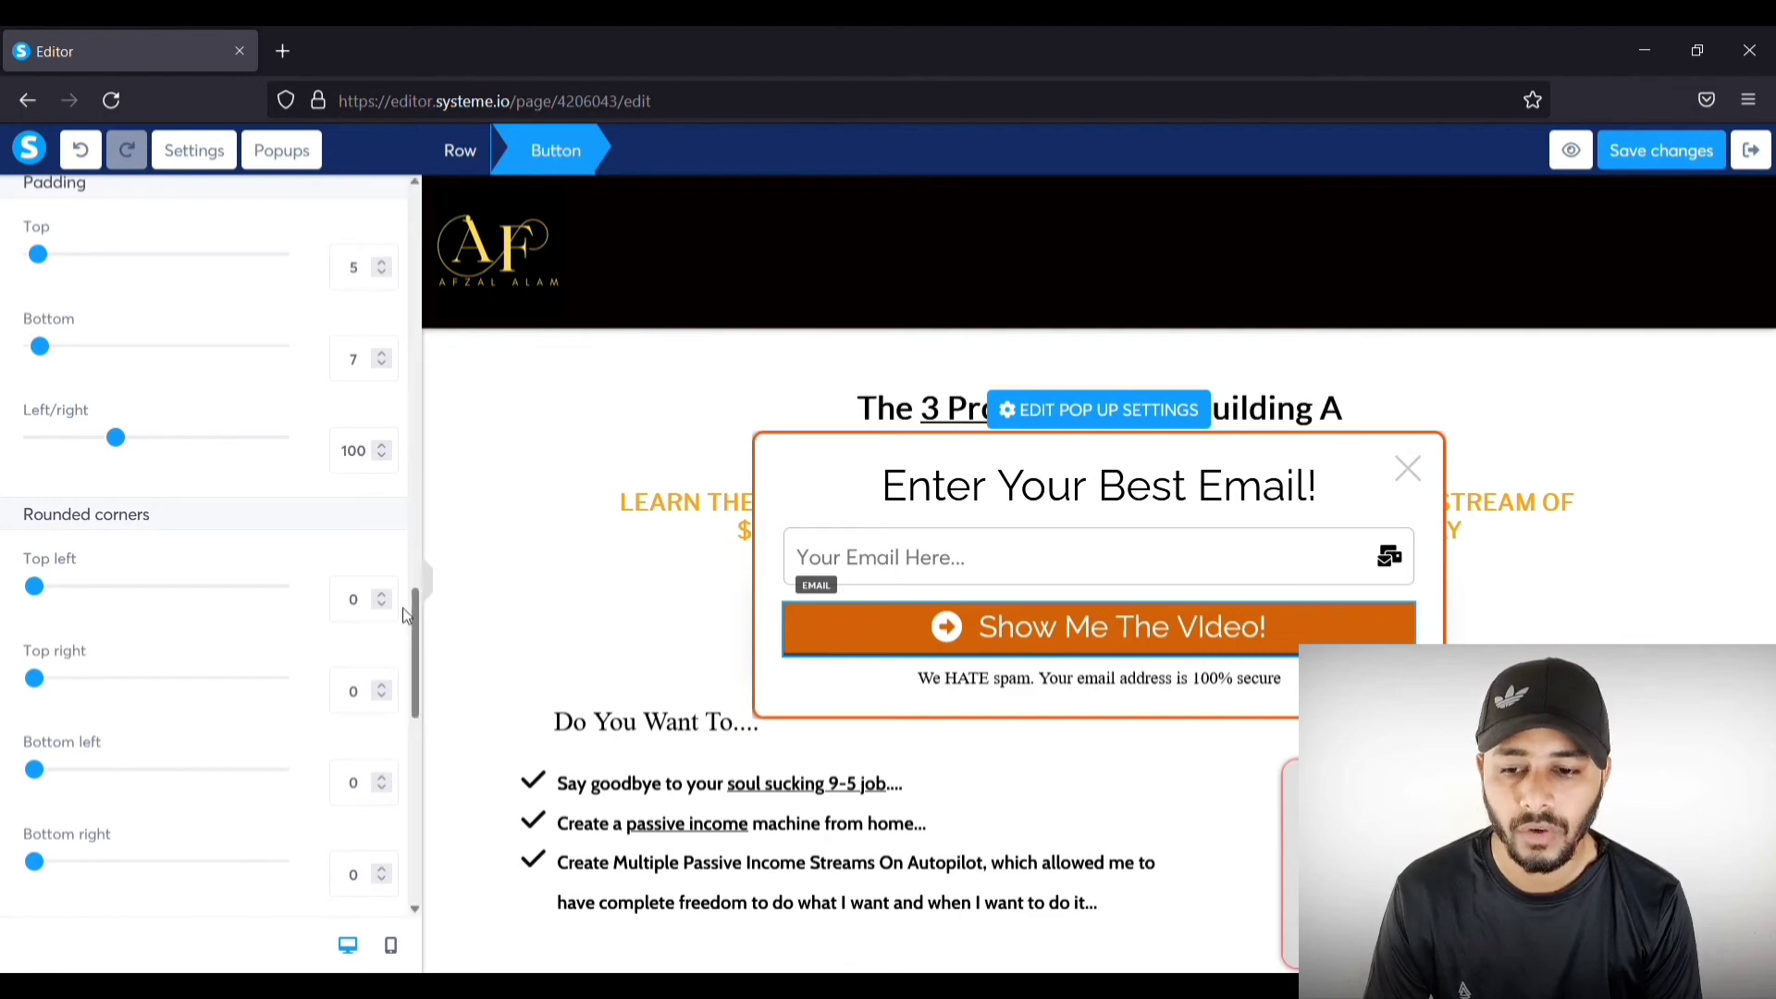
Step: Set all four rounded corners of the button (top left, top right, bottom left, bottom right) to 6
{"action": "left_click", "coordinate": [382, 595]}
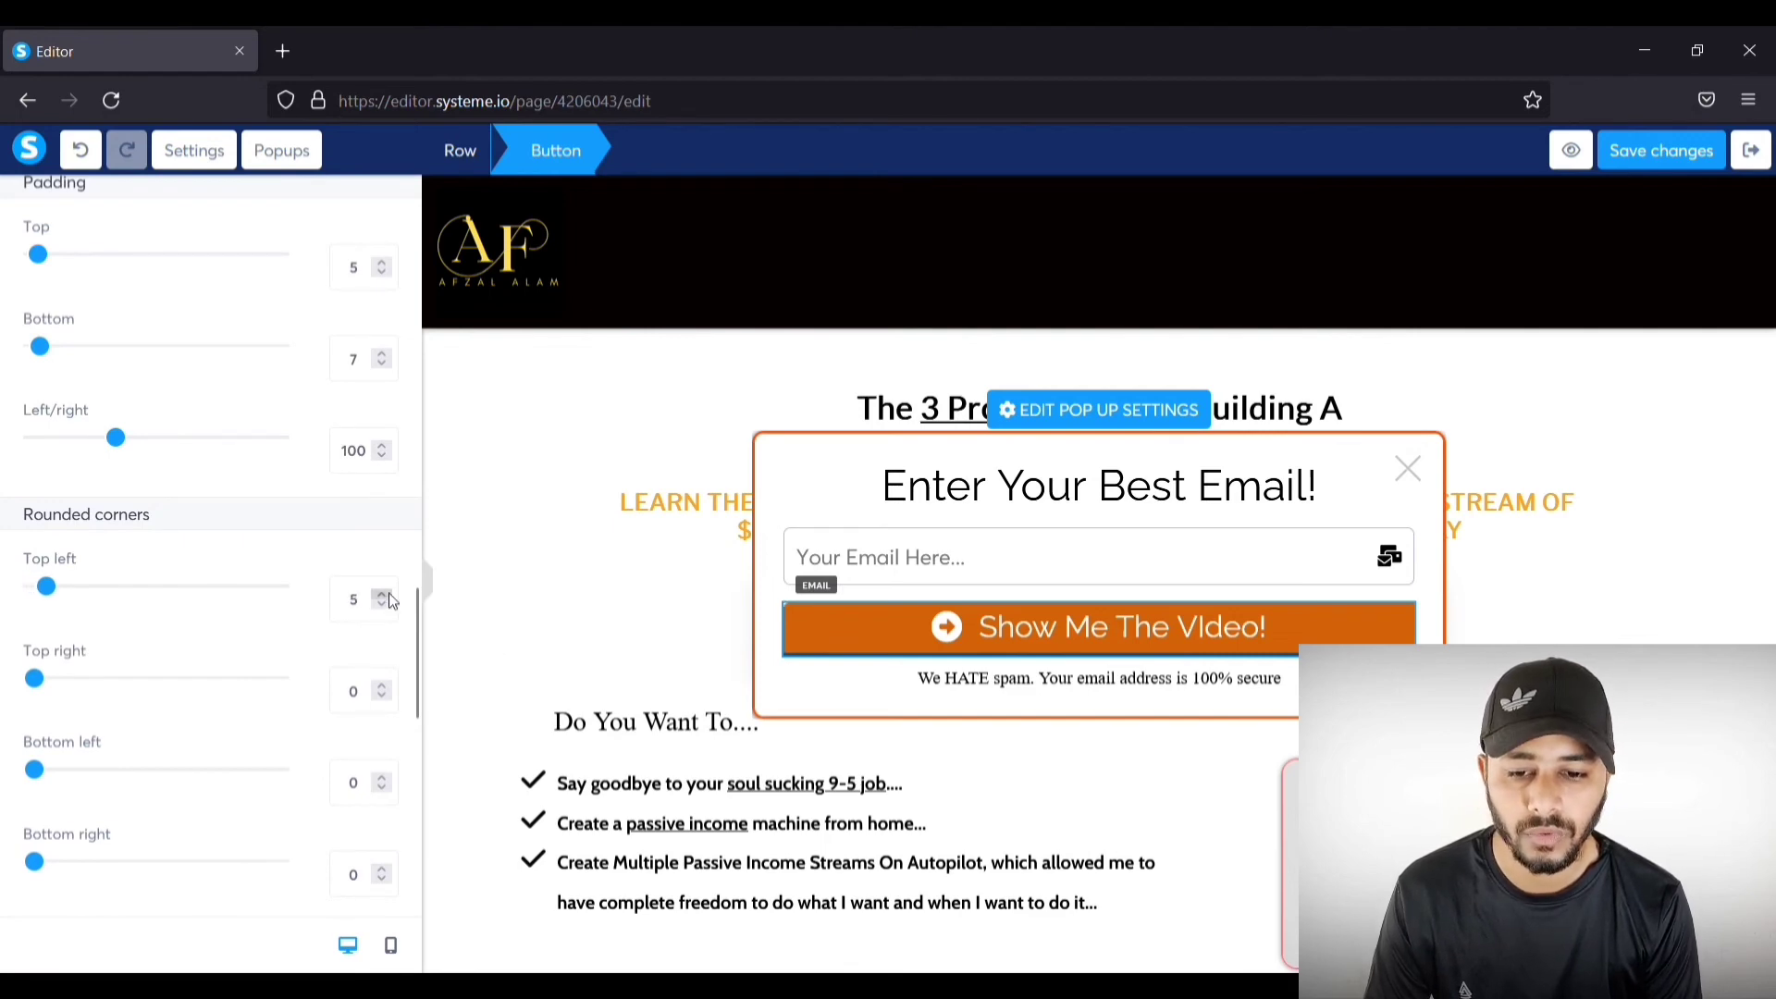
{"action": "left_click", "coordinate": [389, 594]}
{"action": "left_click", "coordinate": [389, 594]}
{"action": "left_click", "coordinate": [390, 594]}
{"action": "left_click", "coordinate": [384, 604]}
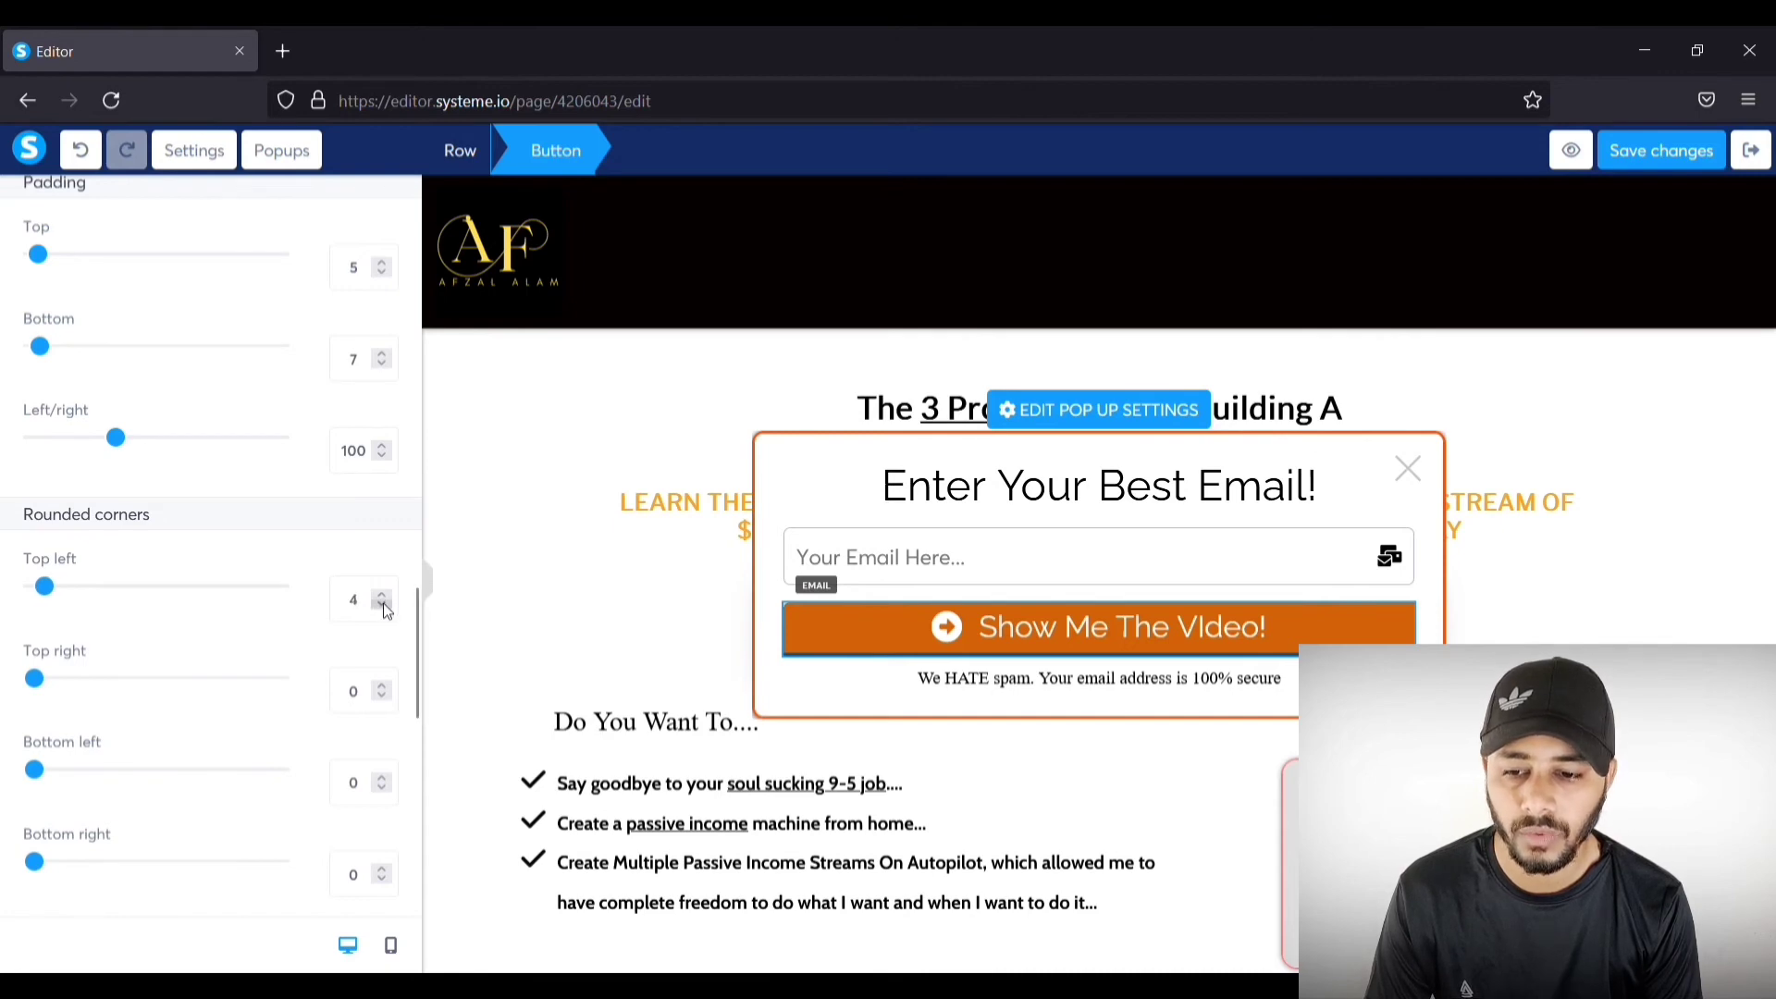
{"action": "left_click", "coordinate": [382, 595]}
{"action": "left_click", "coordinate": [382, 595]}
{"action": "left_click", "coordinate": [382, 595]}
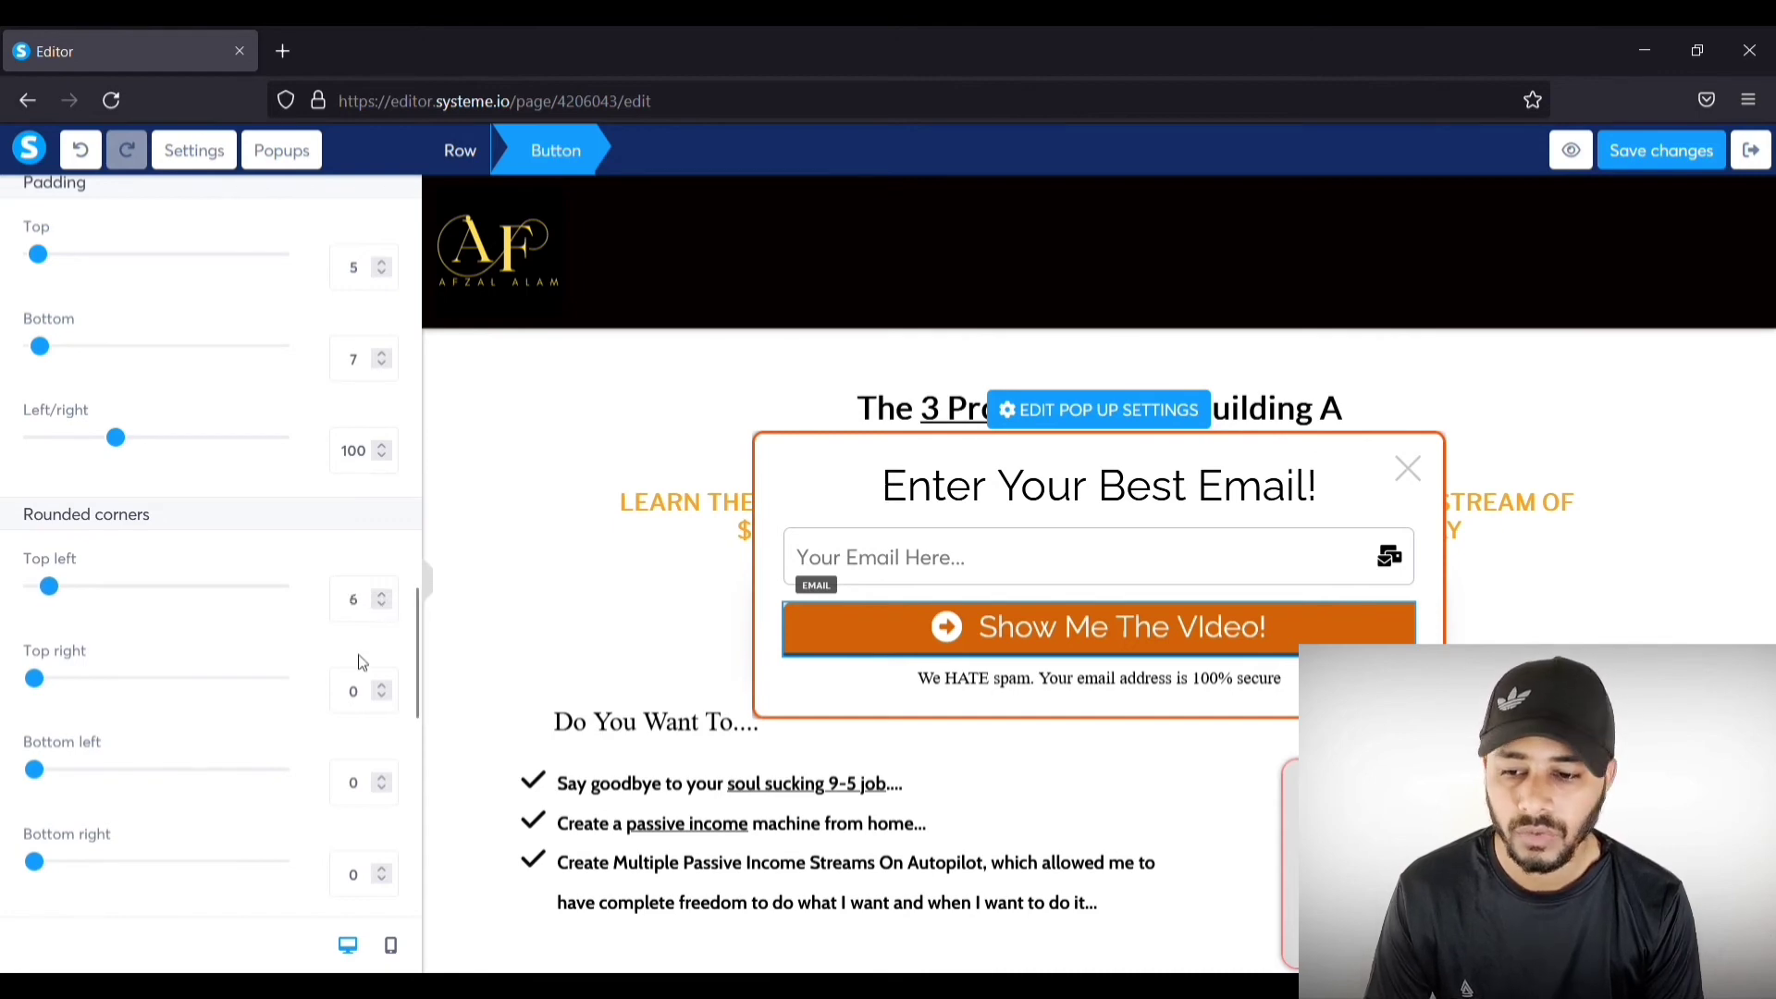
{"action": "left_click_drag", "start_coordinate": [34, 678], "coordinate": [49, 679]}
{"action": "left_click_drag", "start_coordinate": [37, 780], "coordinate": [58, 783]}
{"action": "left_click_drag", "start_coordinate": [44, 865], "coordinate": [55, 865]}
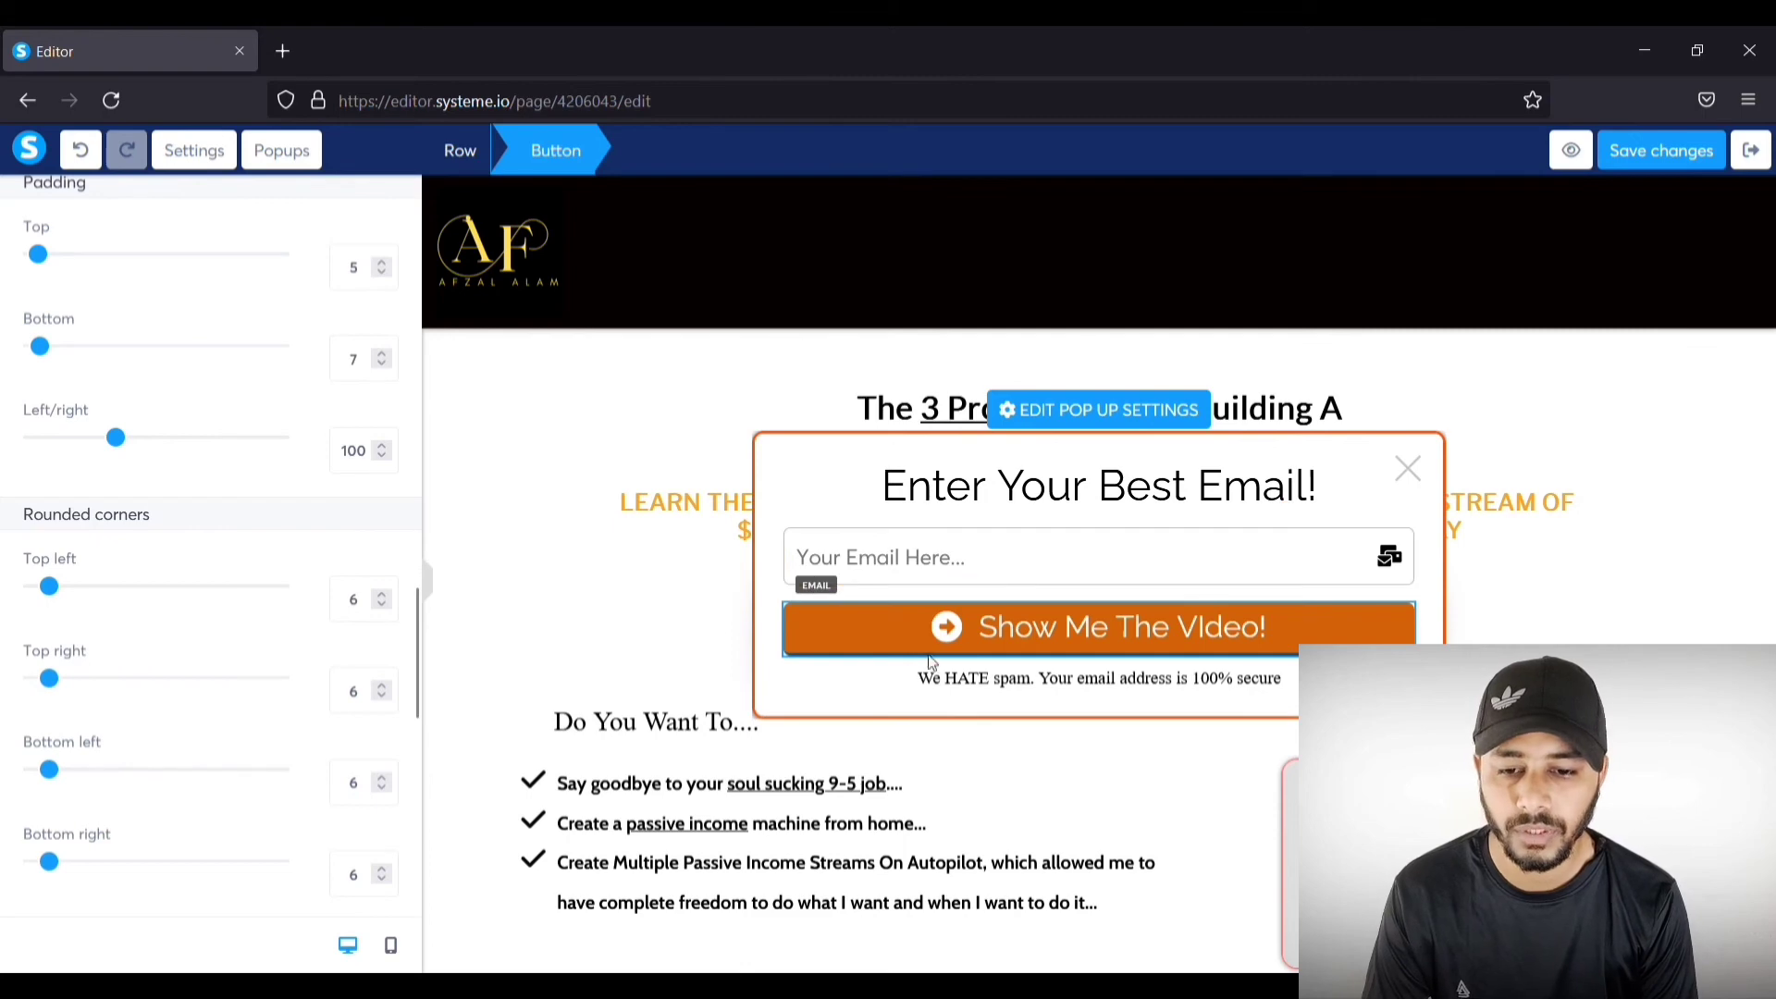
{"action": "left_click", "coordinate": [970, 636]}
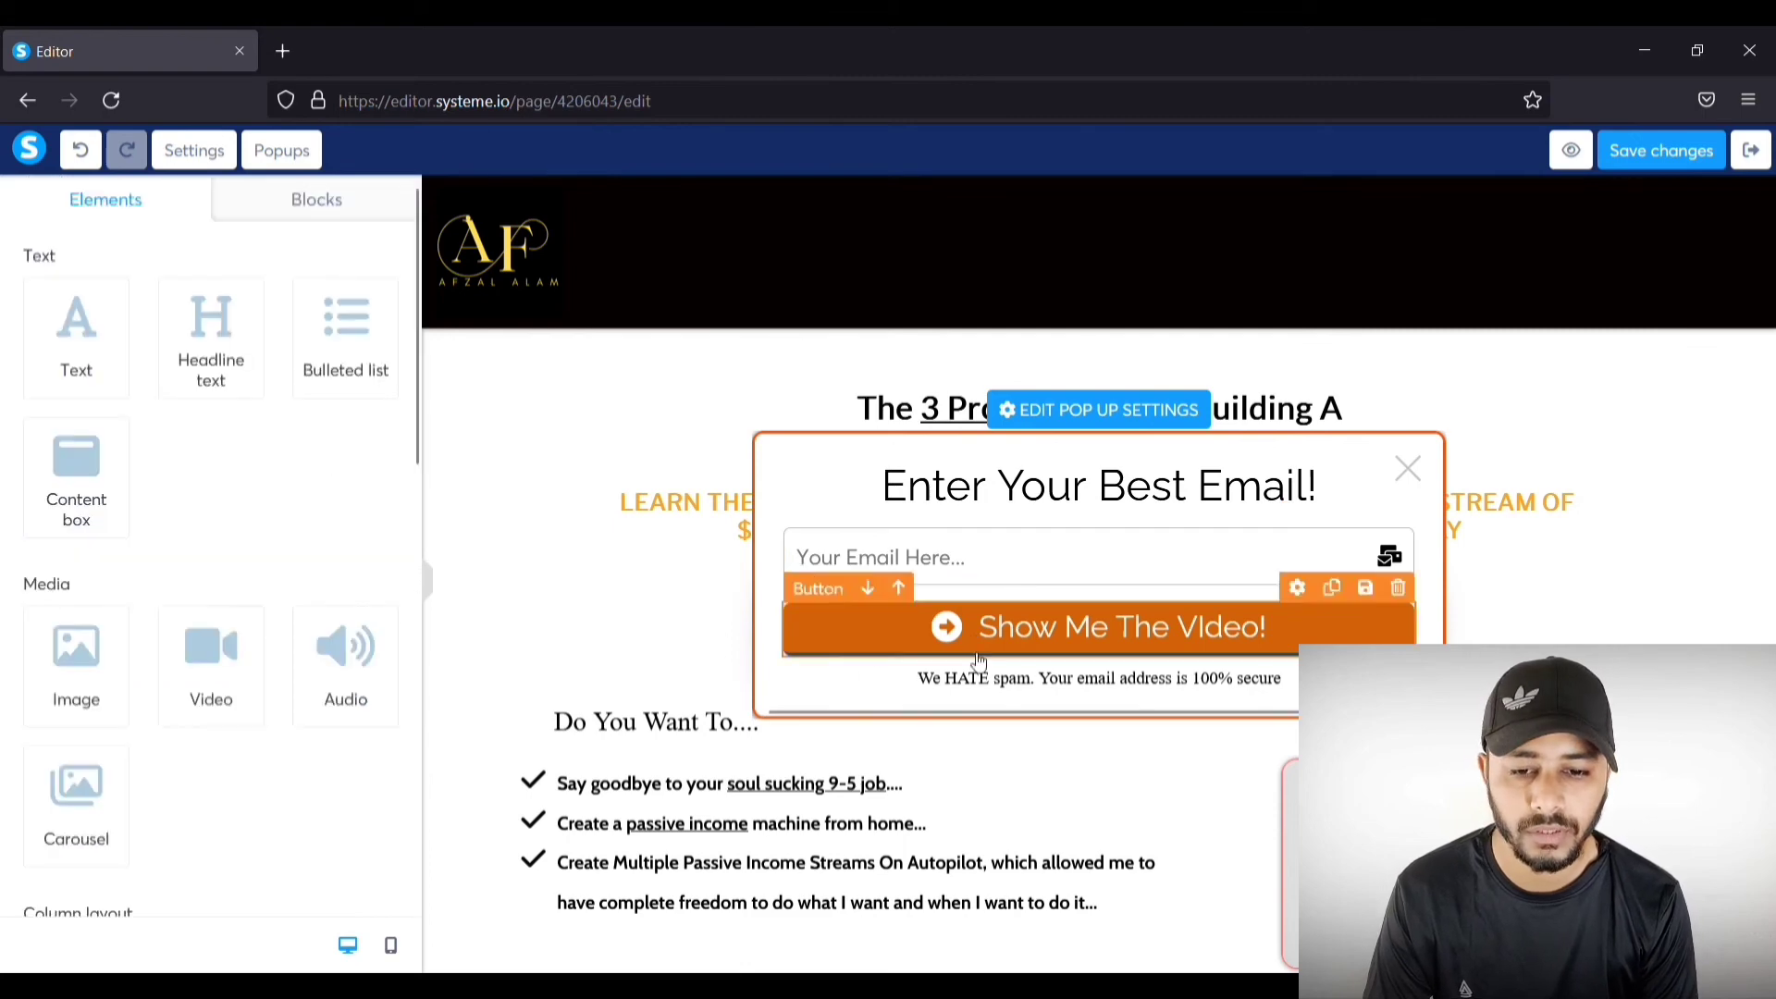
Step: Raise the popup button's line height to 37
{"action": "left_click", "coordinate": [1223, 631]}
{"action": "scroll", "coordinate": [285, 524], "scroll_direction": "down", "scroll_amount": 8}
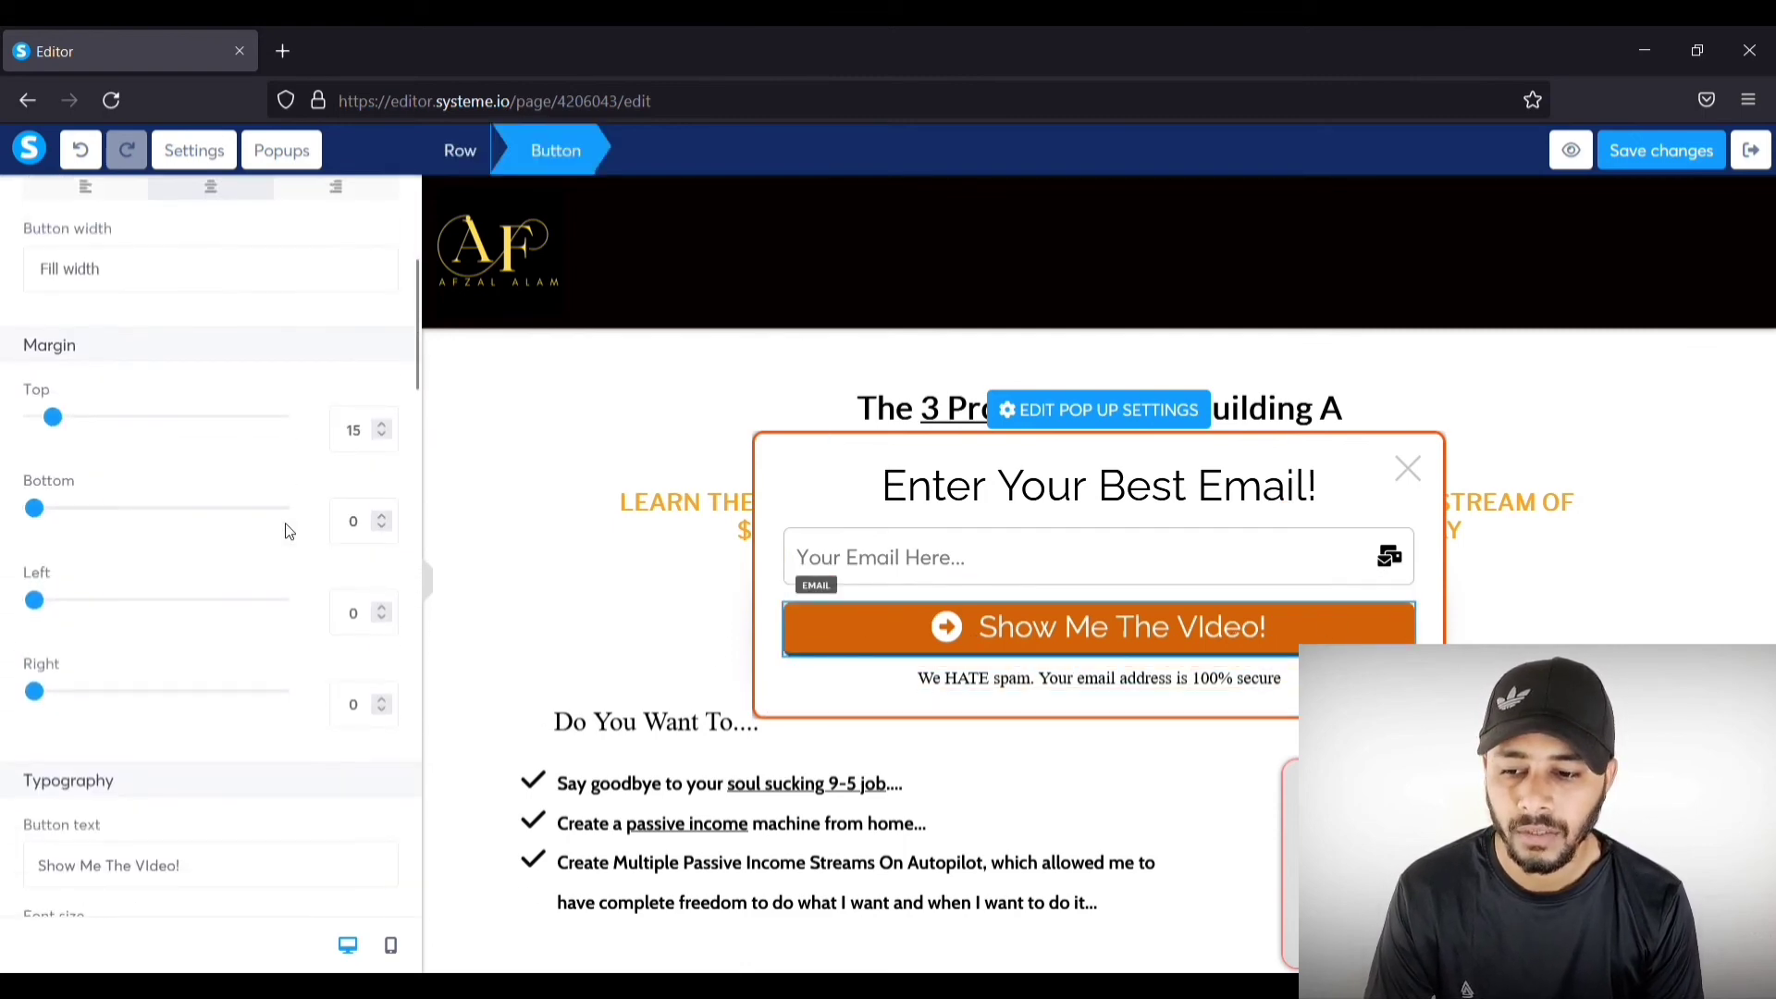
{"action": "scroll", "coordinate": [285, 530], "scroll_direction": "down", "scroll_amount": 3}
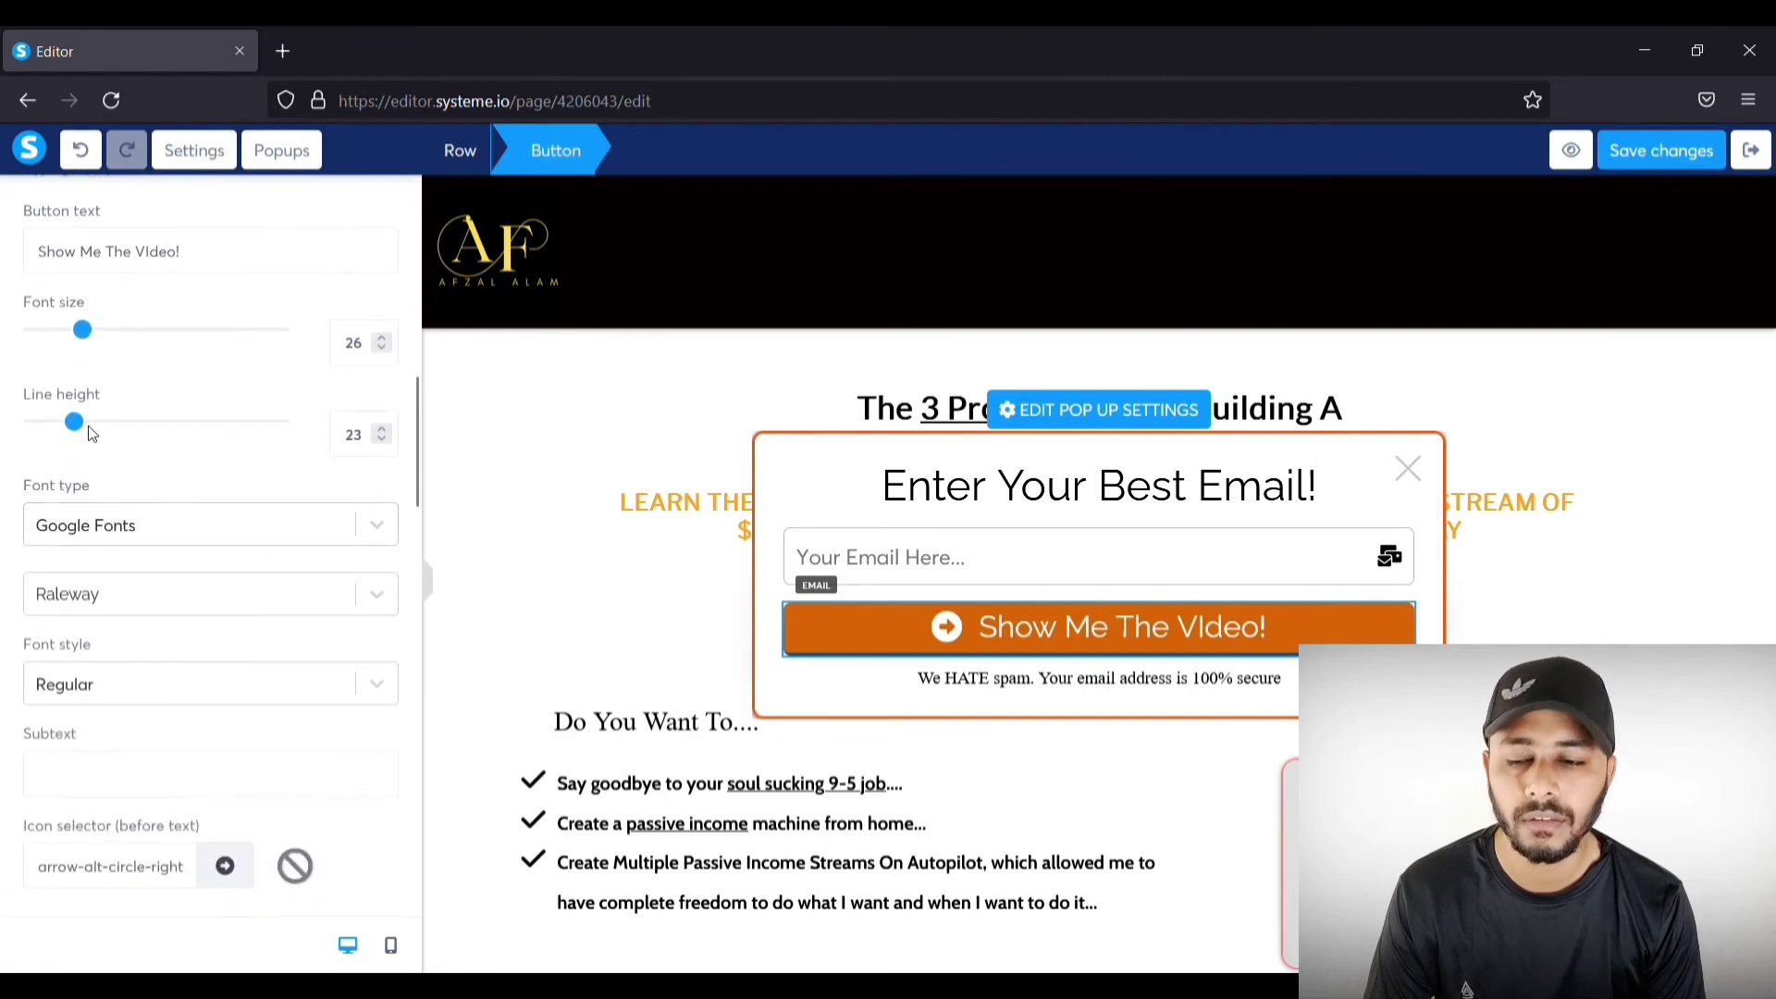
{"action": "left_click", "coordinate": [89, 427]}
{"action": "left_click_drag", "start_coordinate": [89, 433], "coordinate": [113, 448]}
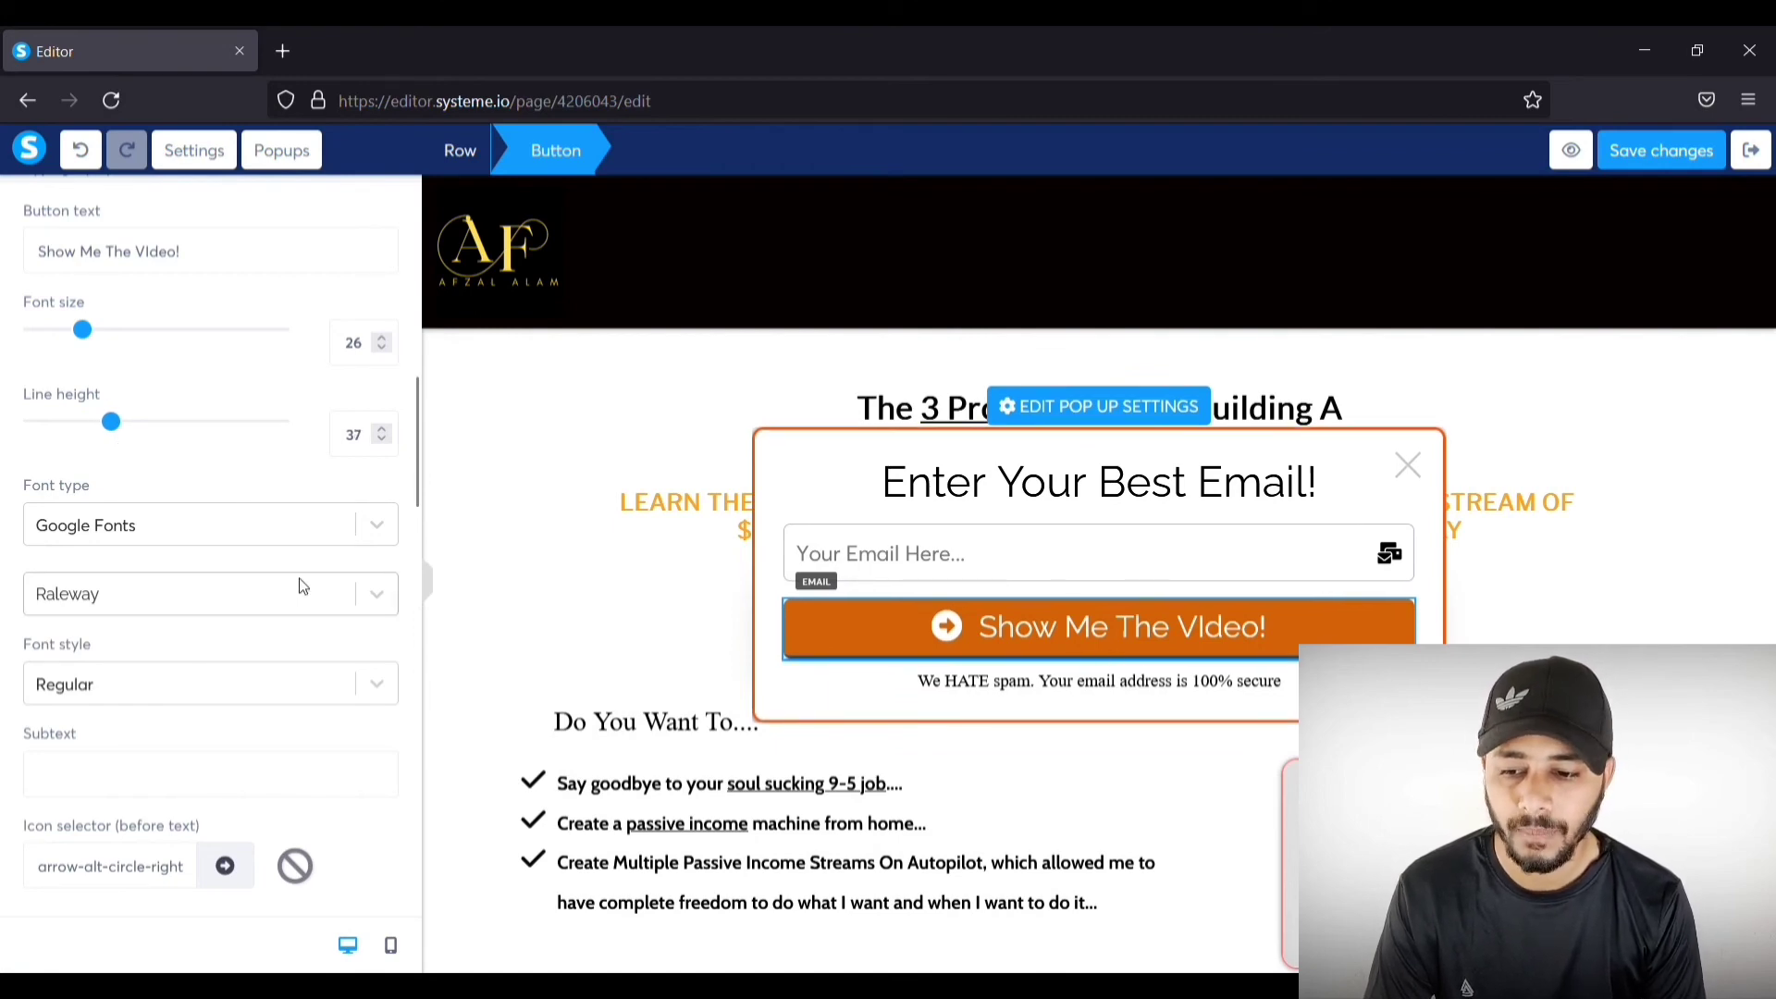
Step: Set the button's border style to None, removing the blue bottom border, and close the popup editor
{"action": "scroll", "coordinate": [300, 587], "scroll_direction": "down", "scroll_amount": 12}
{"action": "scroll", "coordinate": [292, 574], "scroll_direction": "down", "scroll_amount": 3}
{"action": "scroll", "coordinate": [277, 579], "scroll_direction": "up", "scroll_amount": 4}
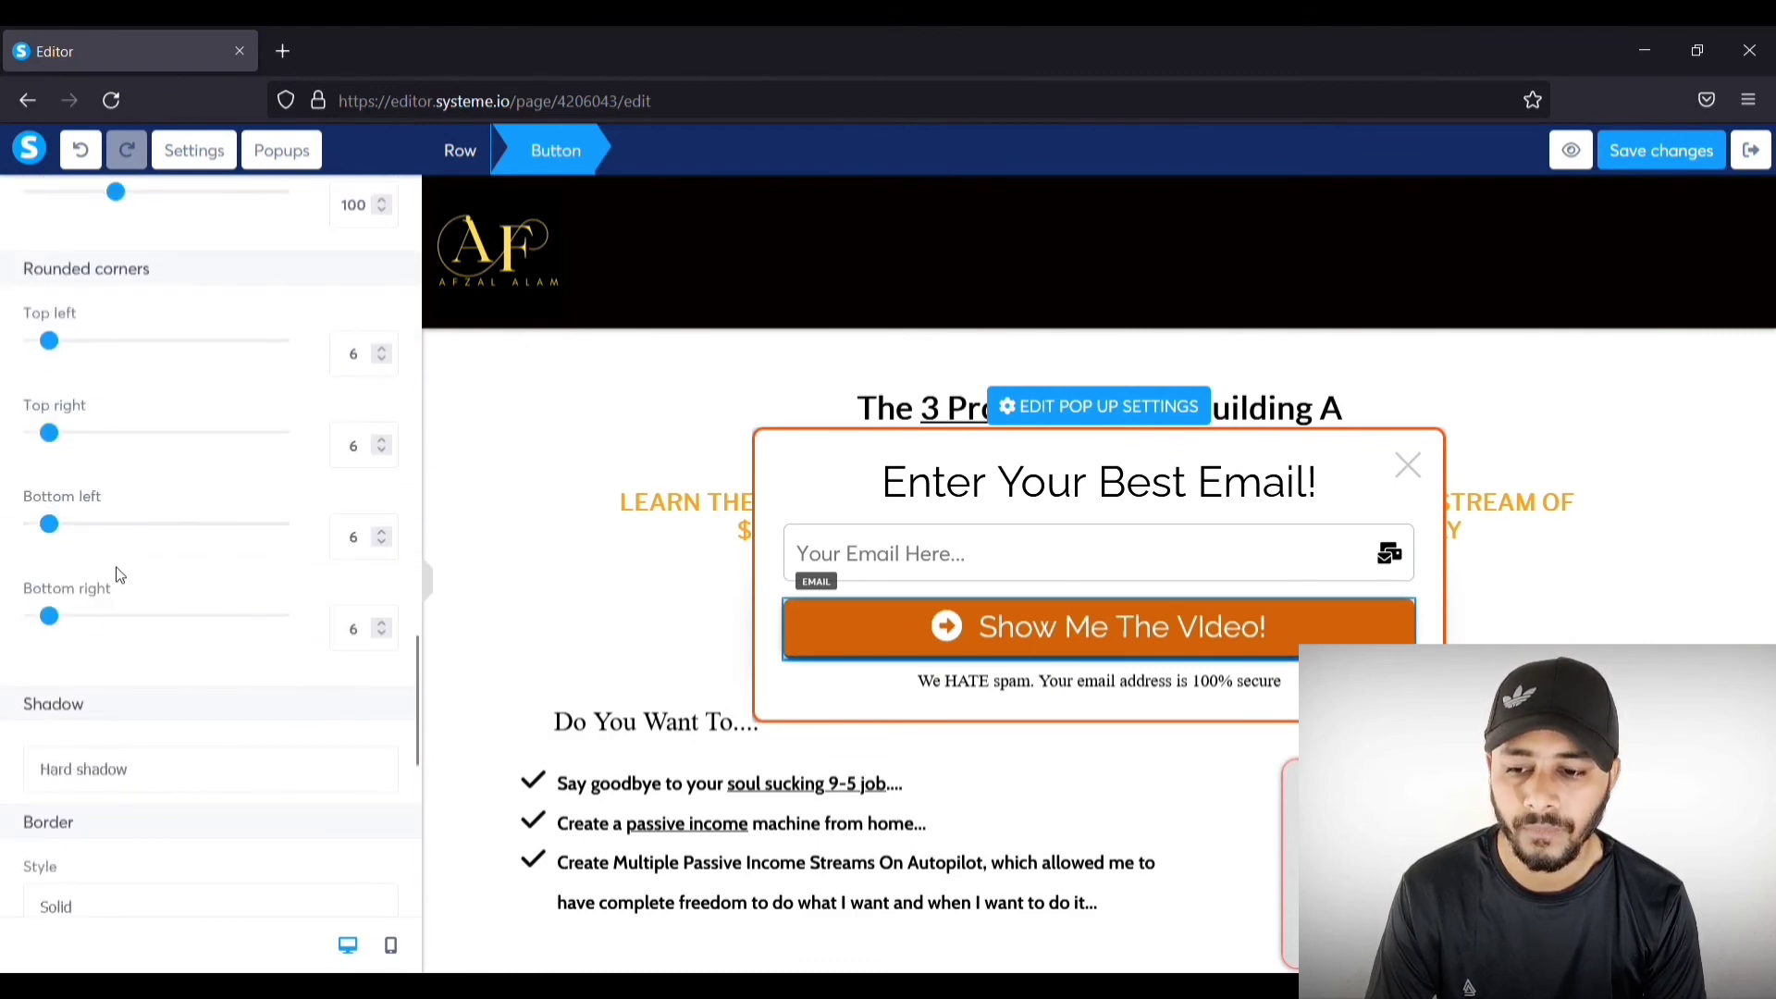
{"action": "scroll", "coordinate": [117, 573], "scroll_direction": "down", "scroll_amount": 5}
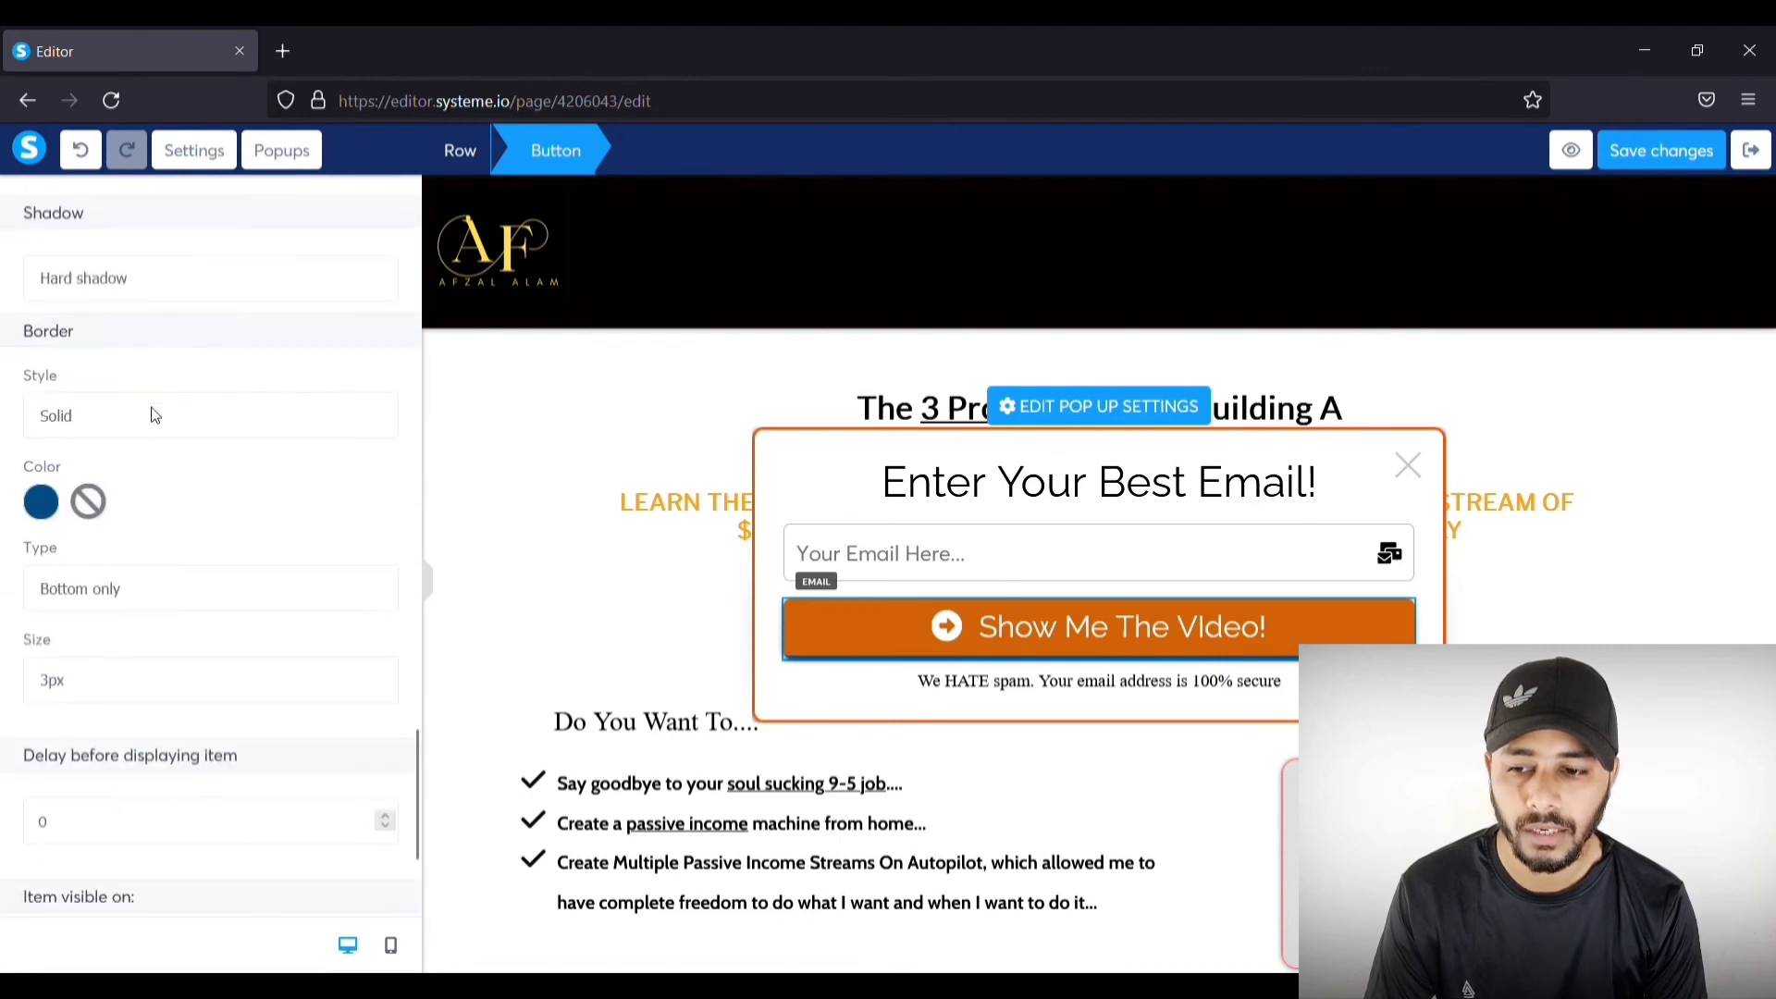
{"action": "left_click", "coordinate": [134, 460]}
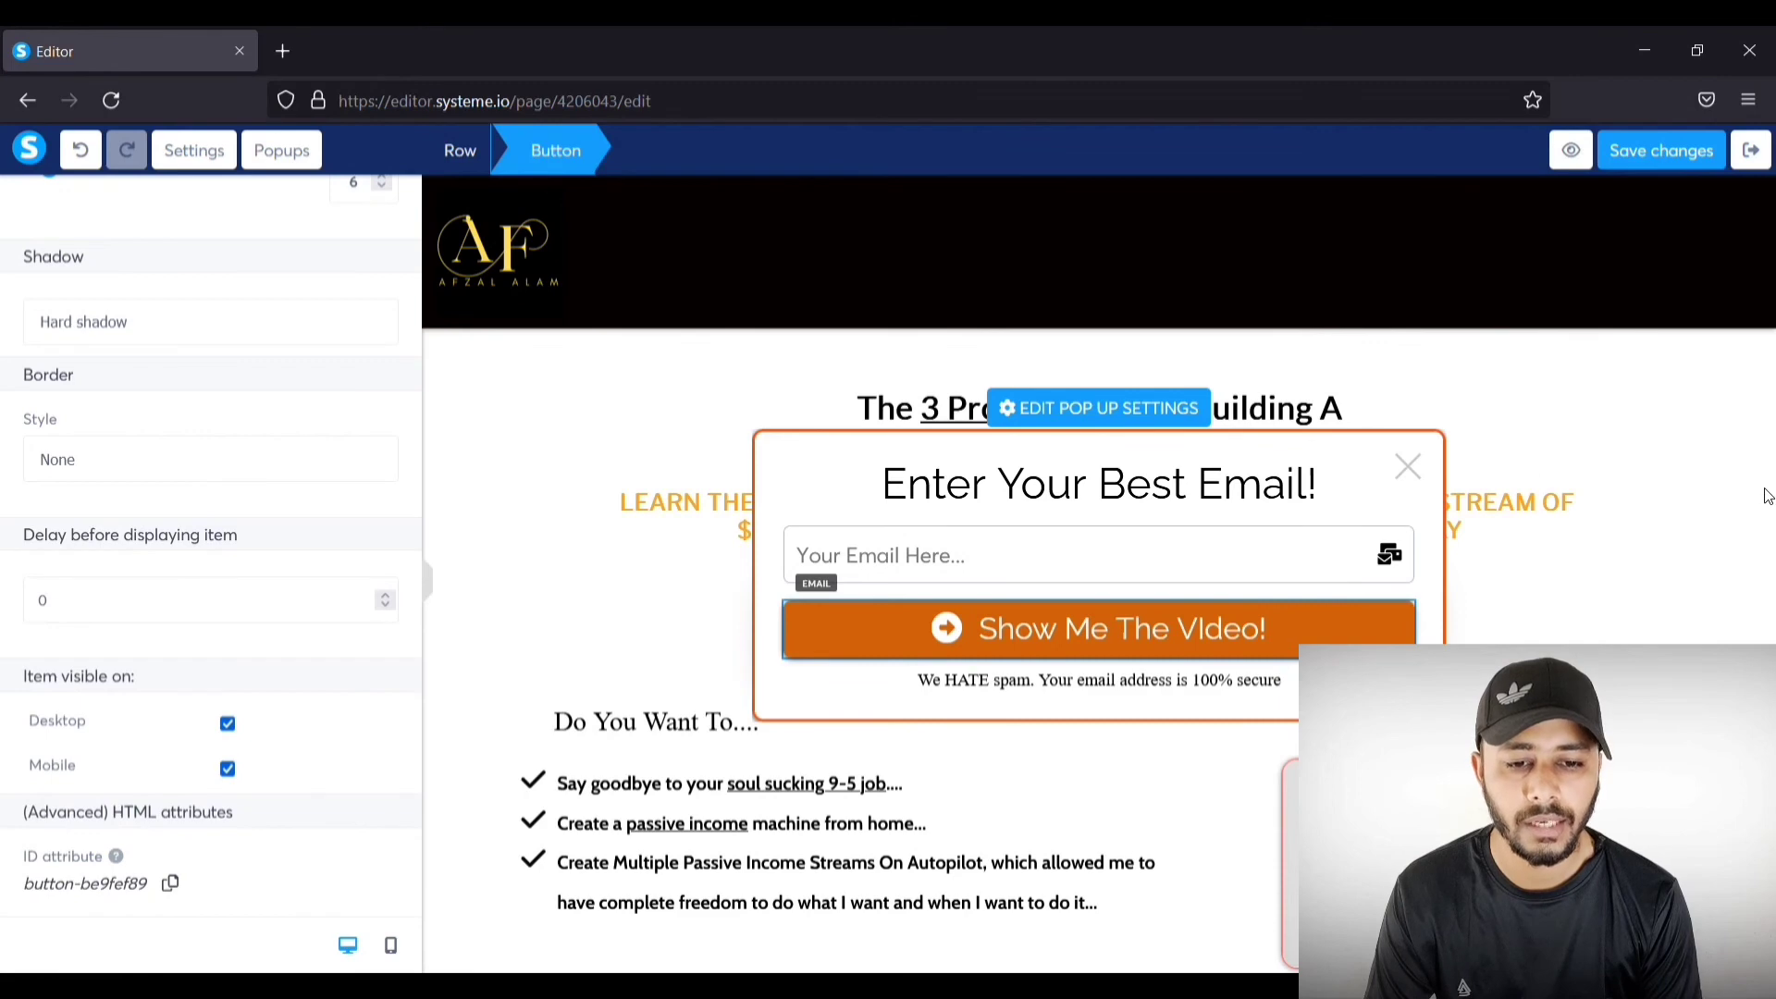
{"action": "left_click", "coordinate": [1677, 462]}
{"action": "left_click", "coordinate": [1677, 463]}
{"action": "left_click", "coordinate": [1678, 462]}
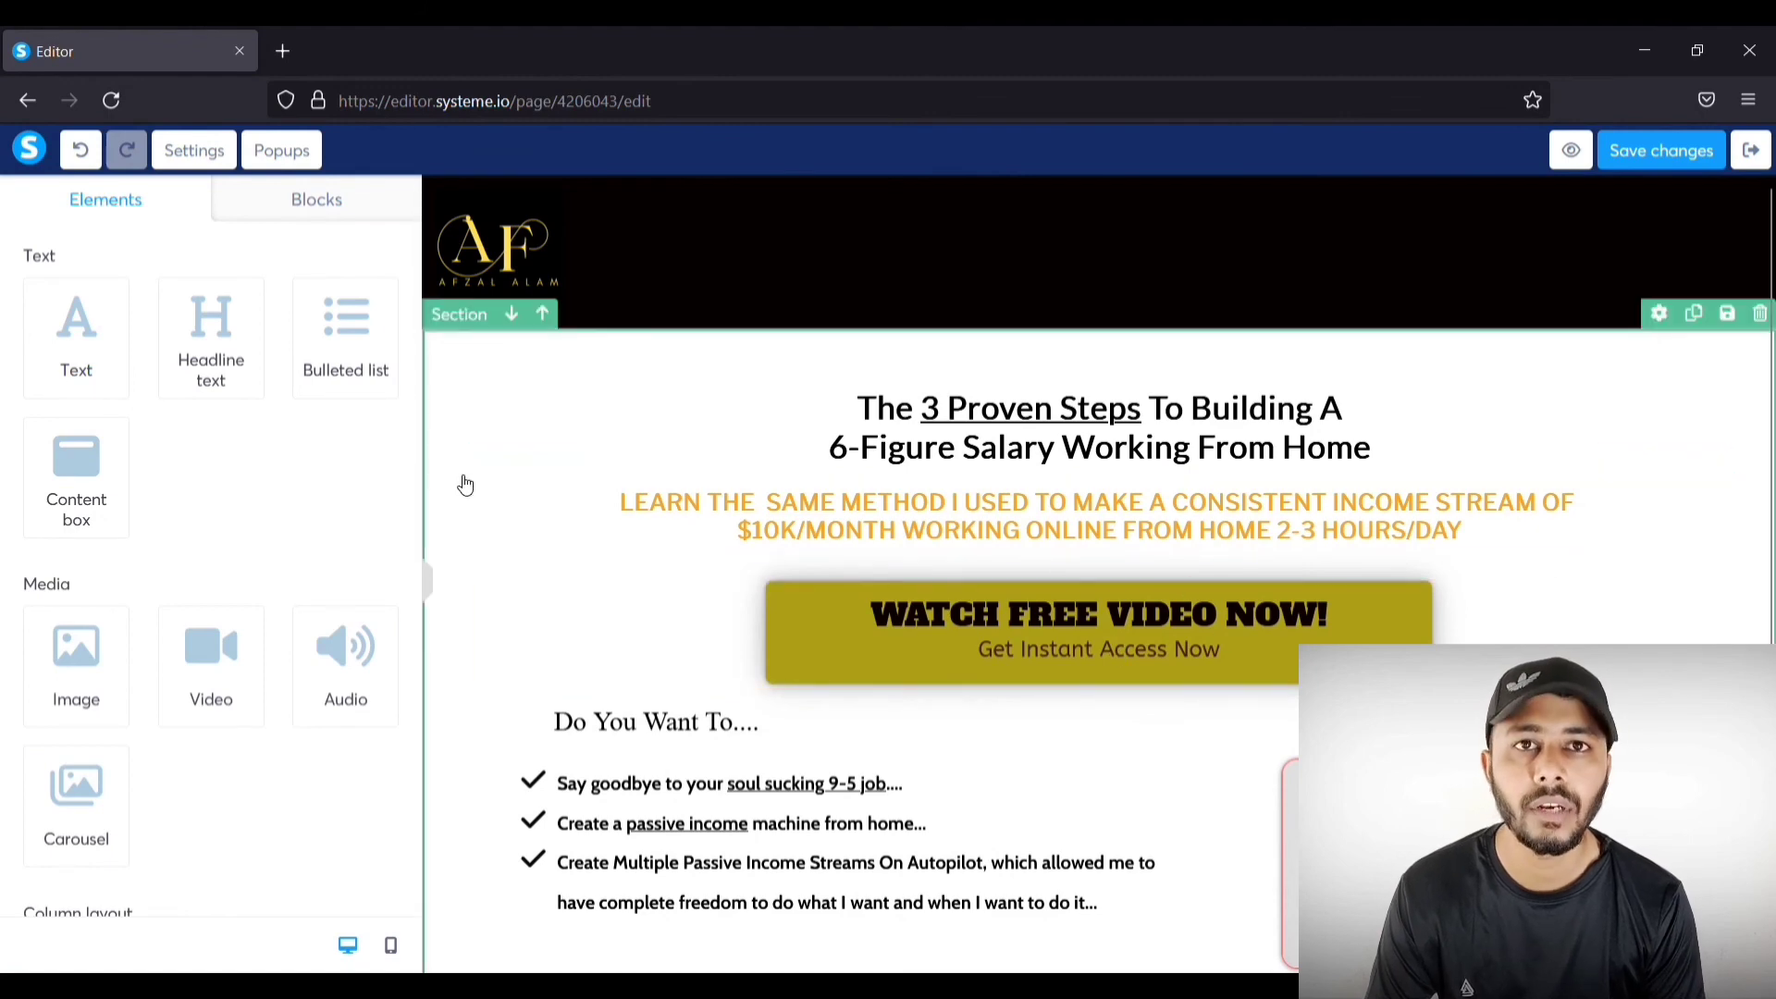
Step: Check the popups list, then switch the WATCH FREE VIDEO NOW! button from Popup №6 to Popup №7
{"action": "left_click", "coordinate": [278, 163]}
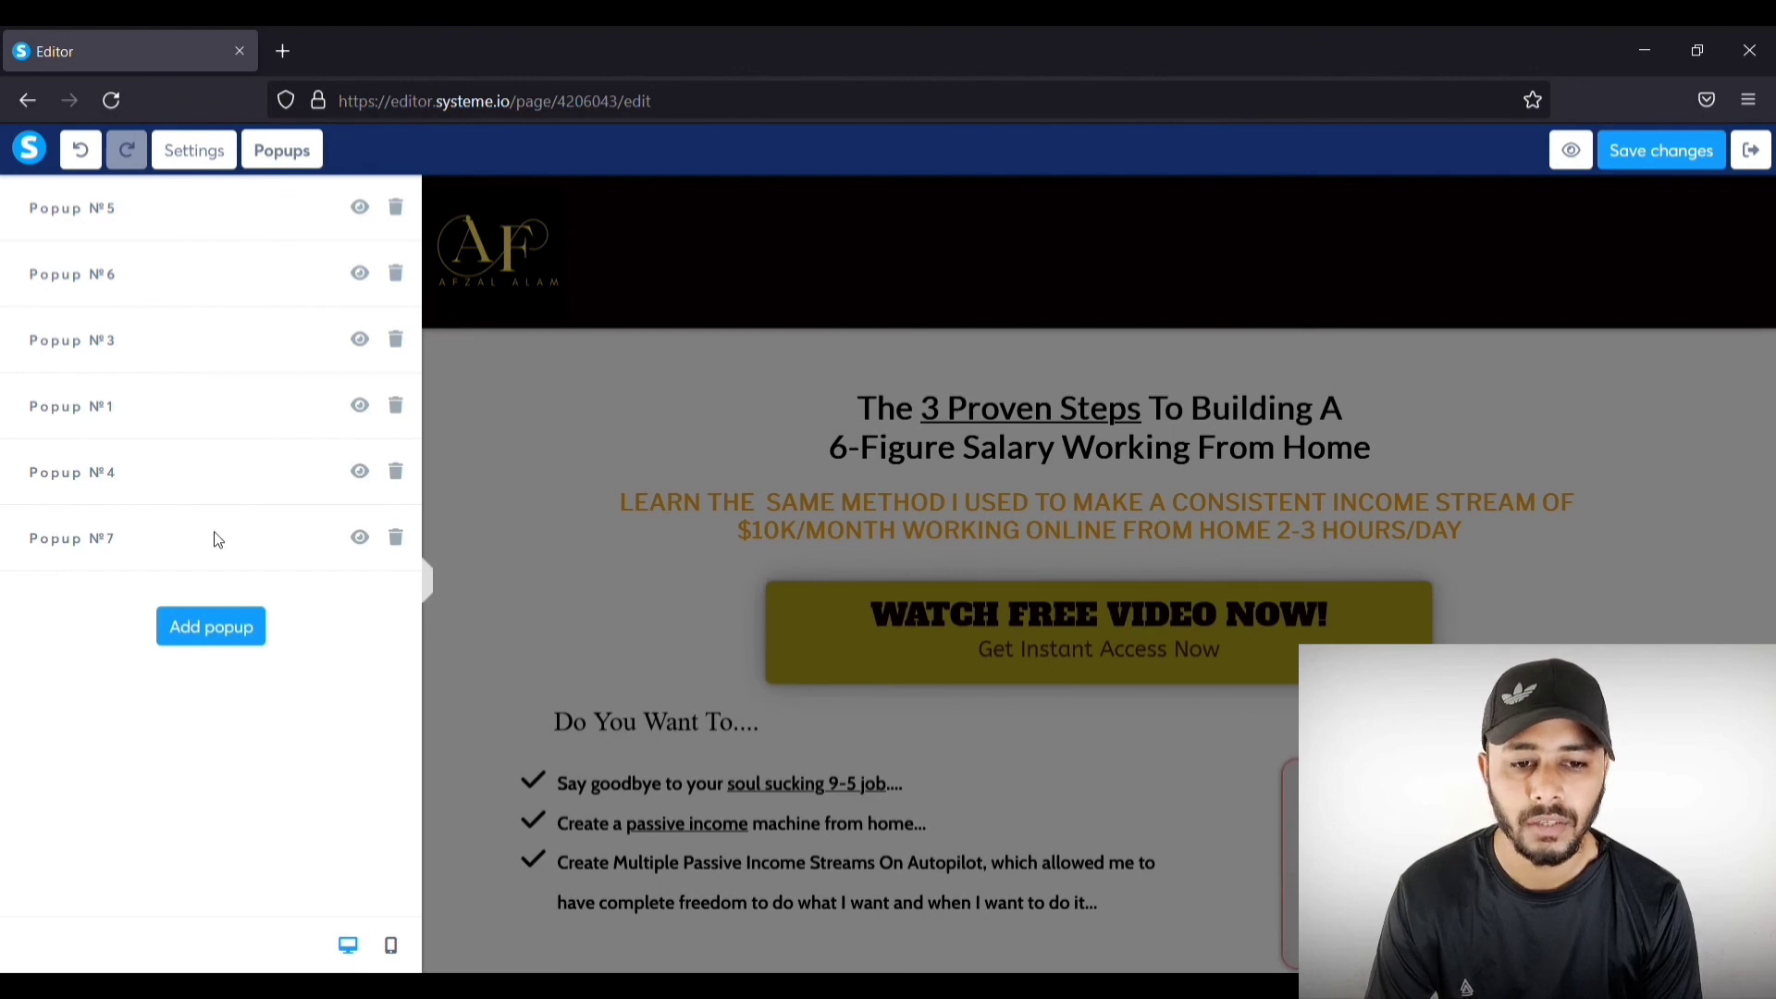
{"action": "left_click", "coordinate": [1624, 378]}
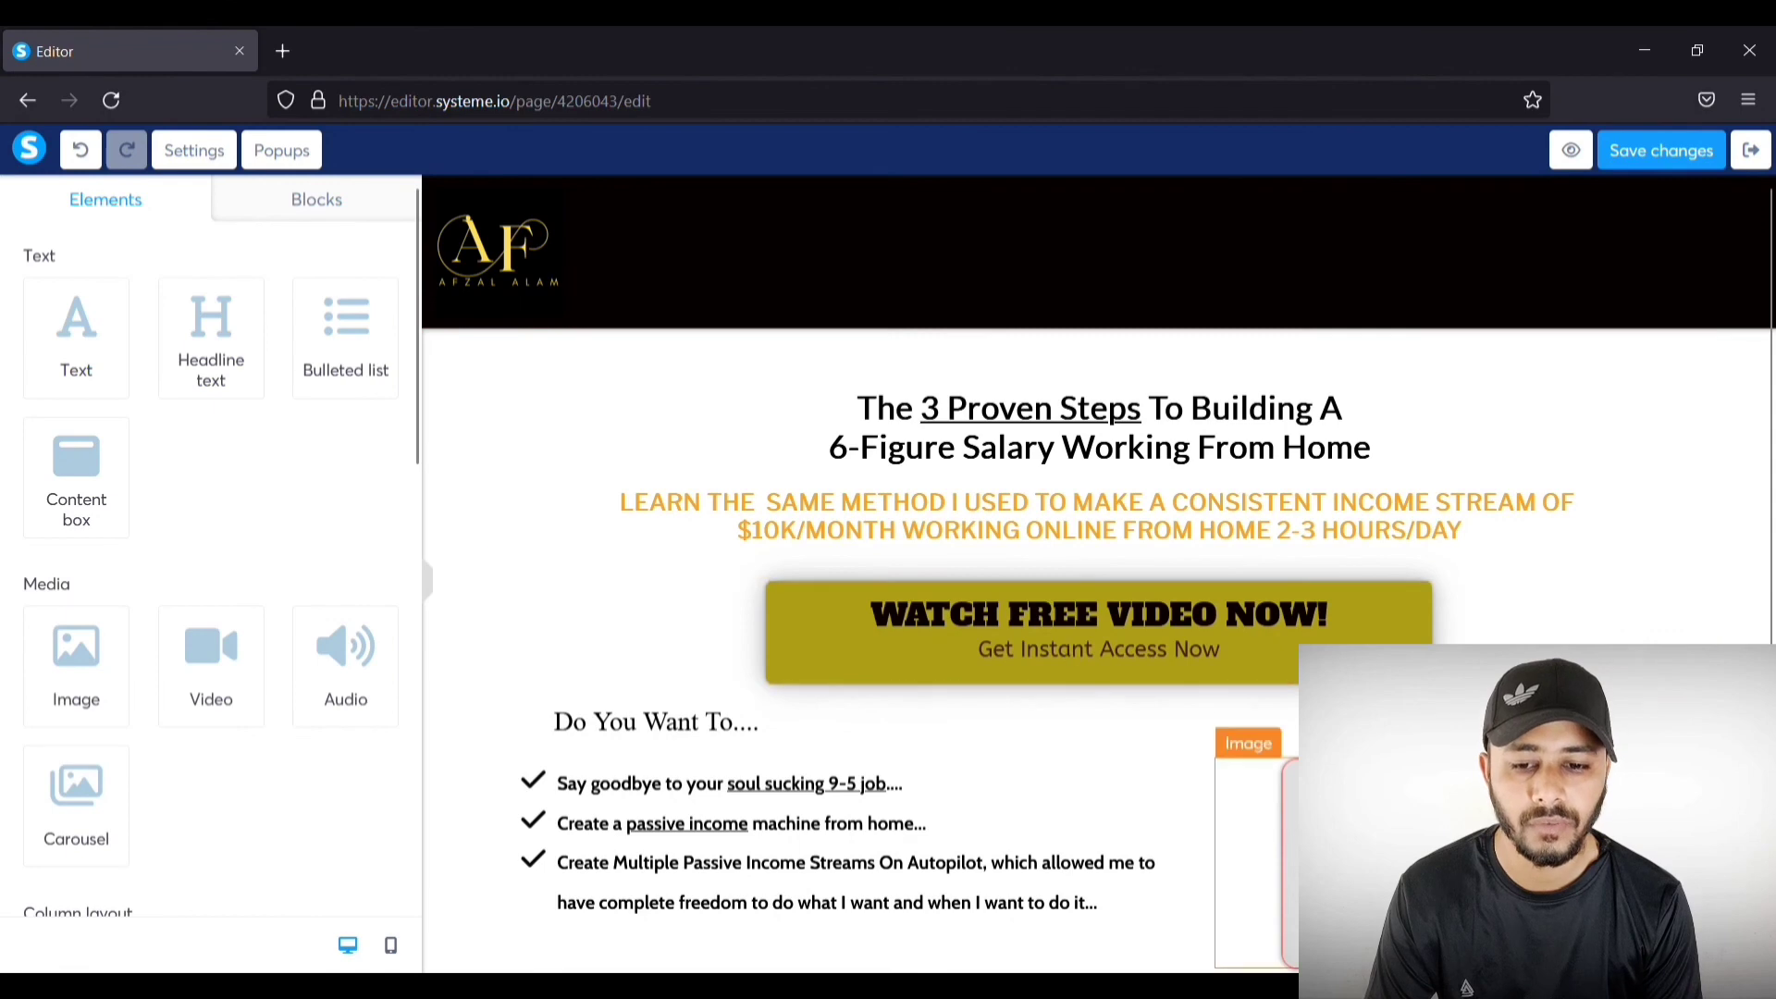
{"action": "left_click", "coordinate": [1148, 629]}
{"action": "scroll", "coordinate": [1146, 620], "scroll_direction": "down", "scroll_amount": 1}
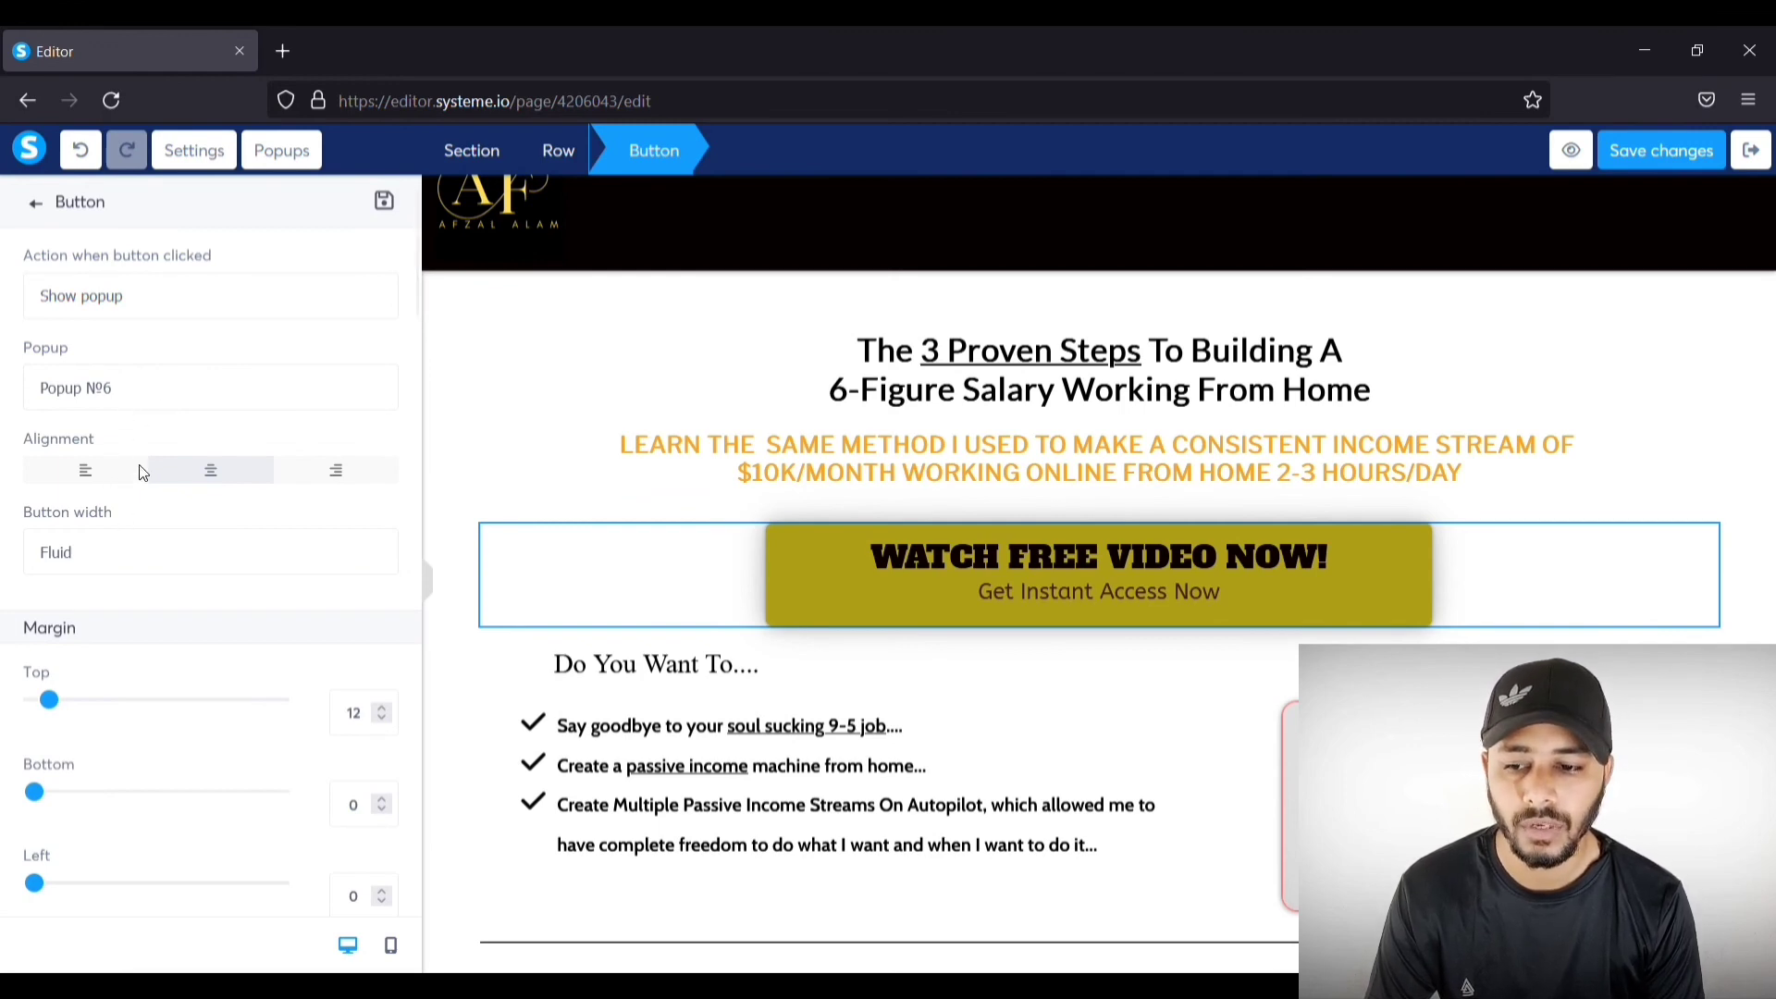
{"action": "left_click", "coordinate": [93, 595]}
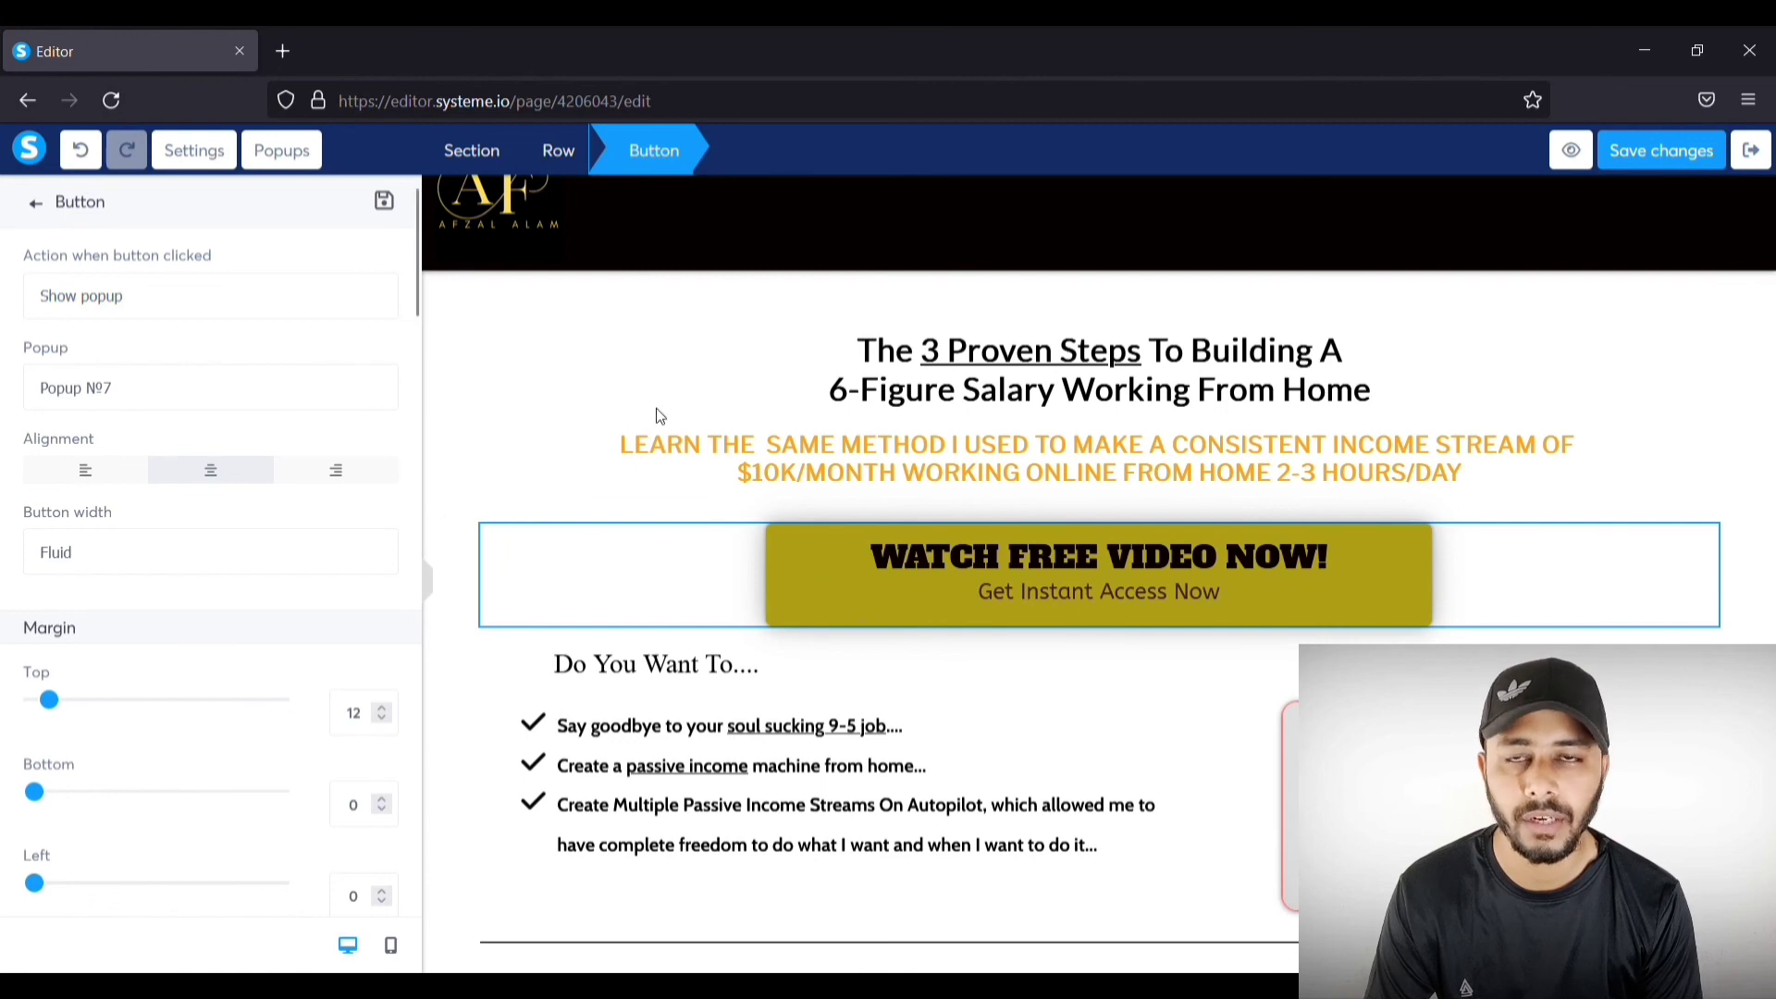
Step: Set the video thumbnail's click action to Show popup, targeting Popup №7 instead of Popup №6
{"action": "left_click", "coordinate": [1705, 357]}
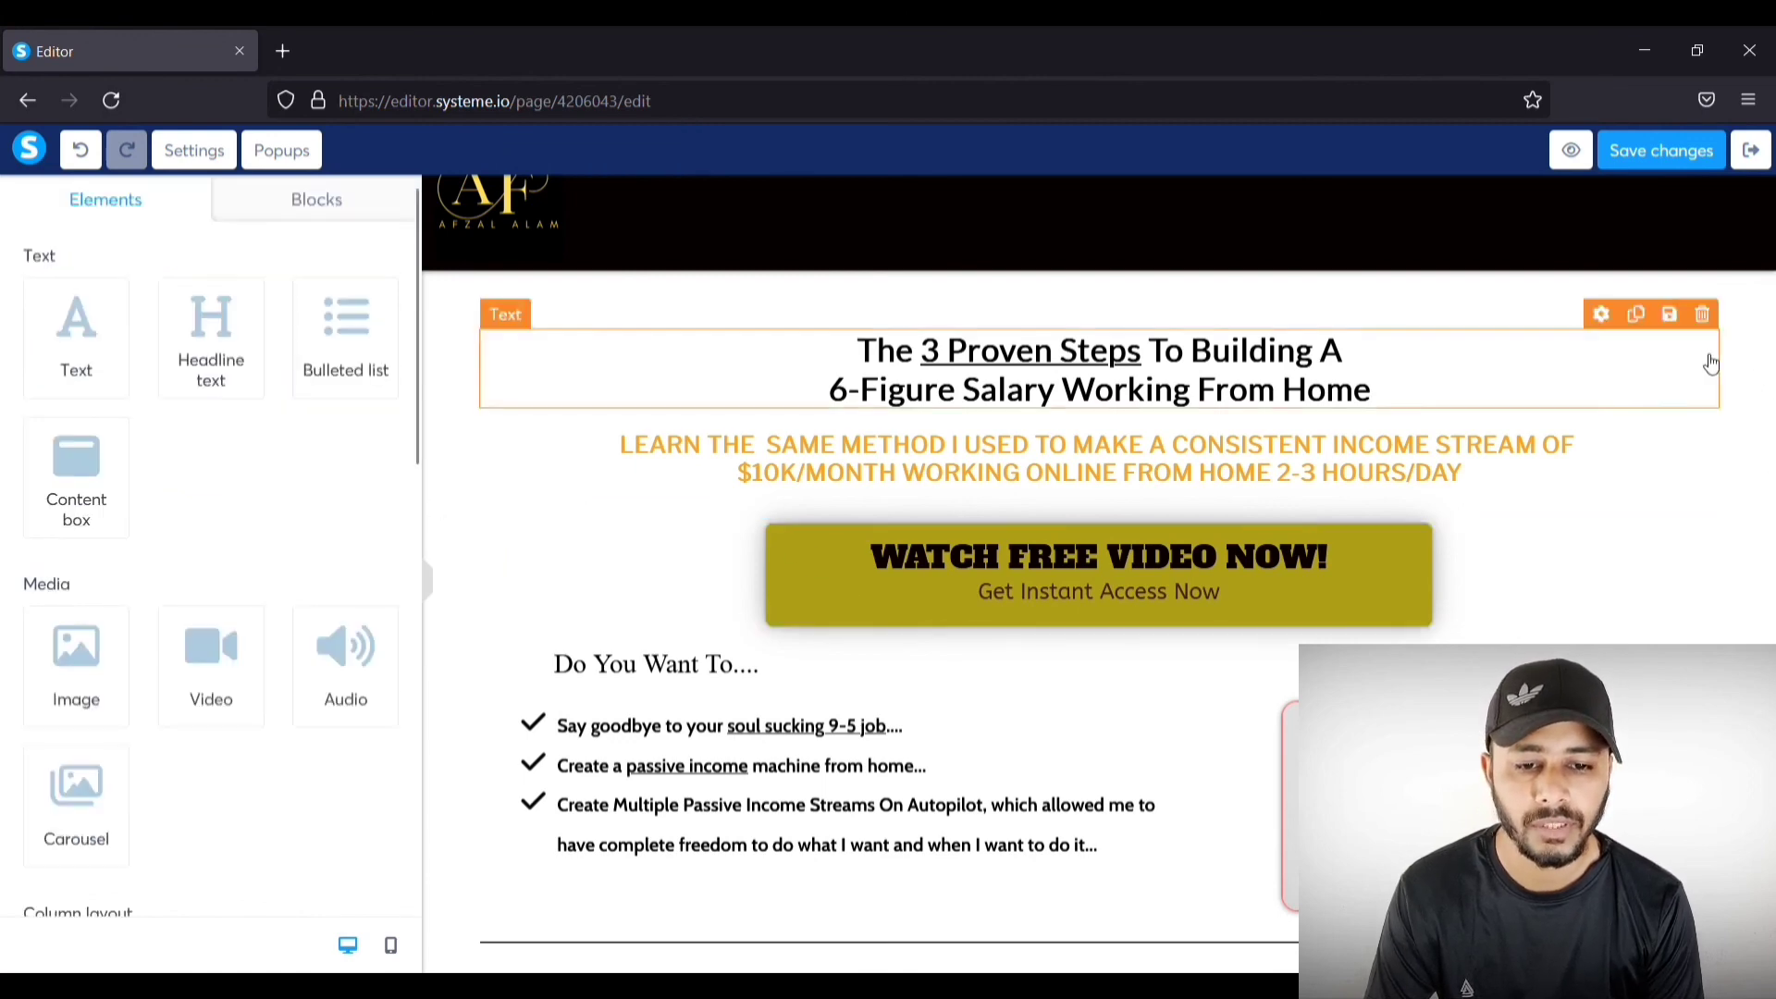
{"action": "scroll", "coordinate": [1518, 477], "scroll_direction": "down", "scroll_amount": 3}
{"action": "scroll", "coordinate": [1471, 508], "scroll_direction": "up", "scroll_amount": 1}
{"action": "left_click", "coordinate": [1472, 508]}
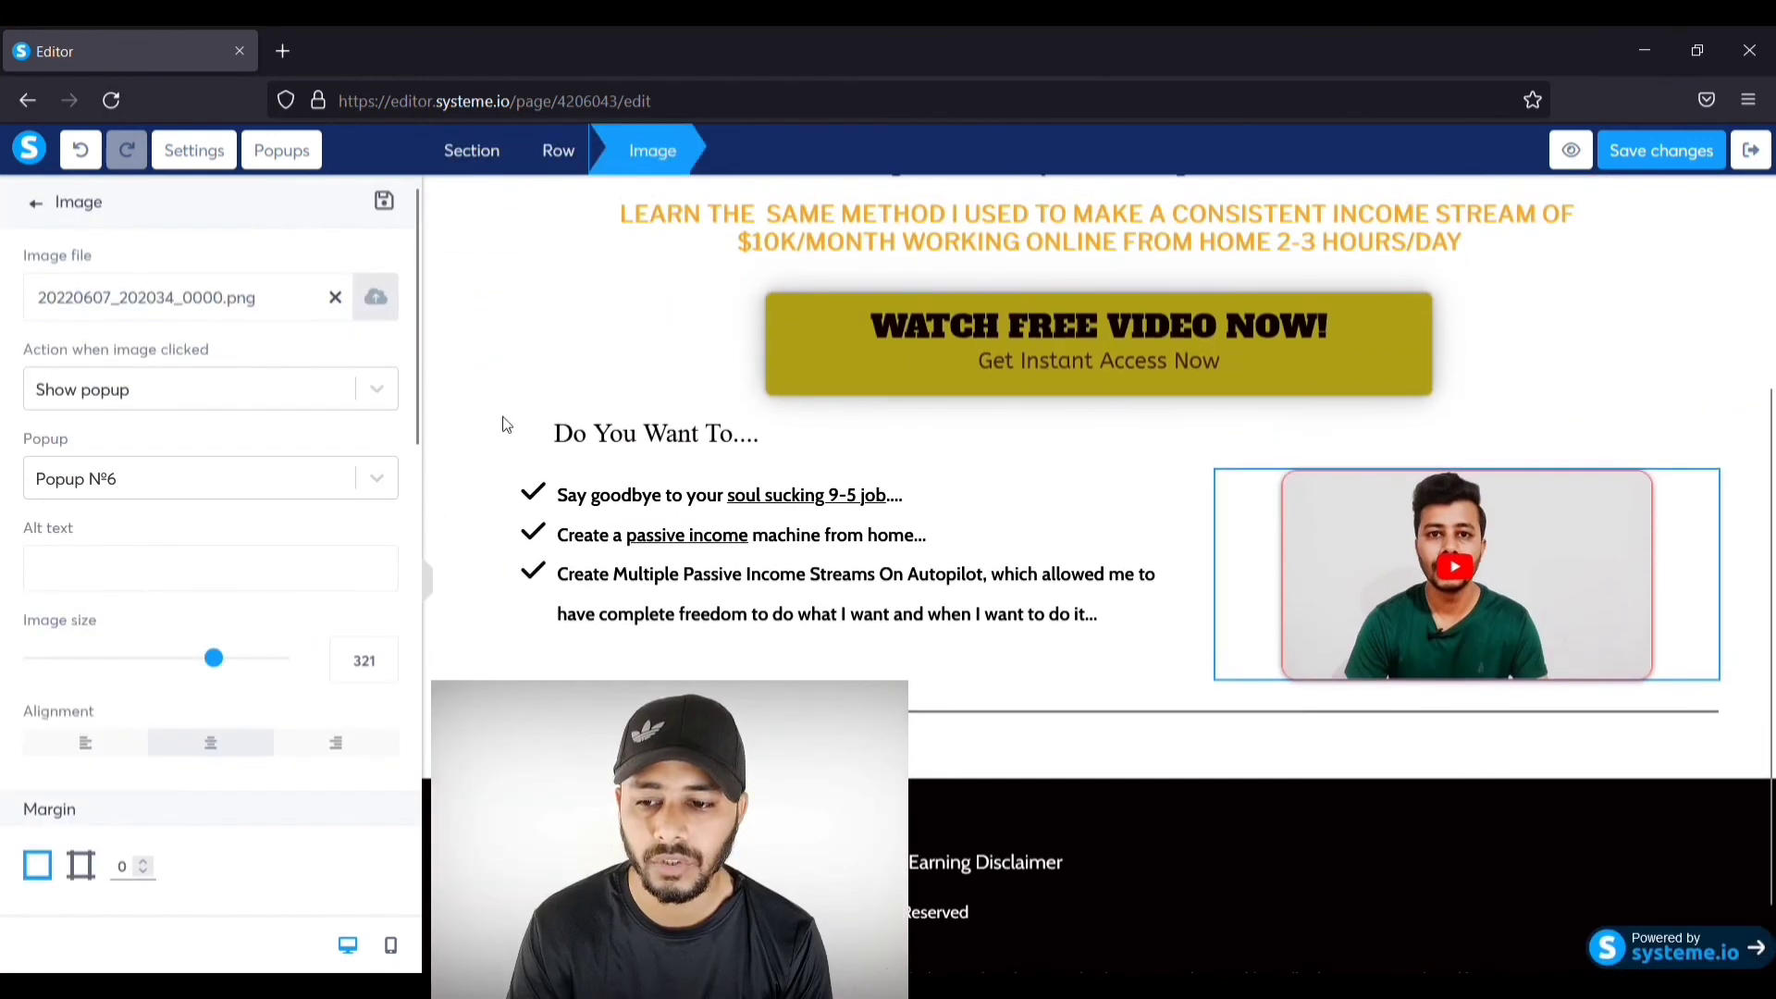
{"action": "left_click", "coordinate": [388, 405]}
{"action": "left_click", "coordinate": [243, 483]}
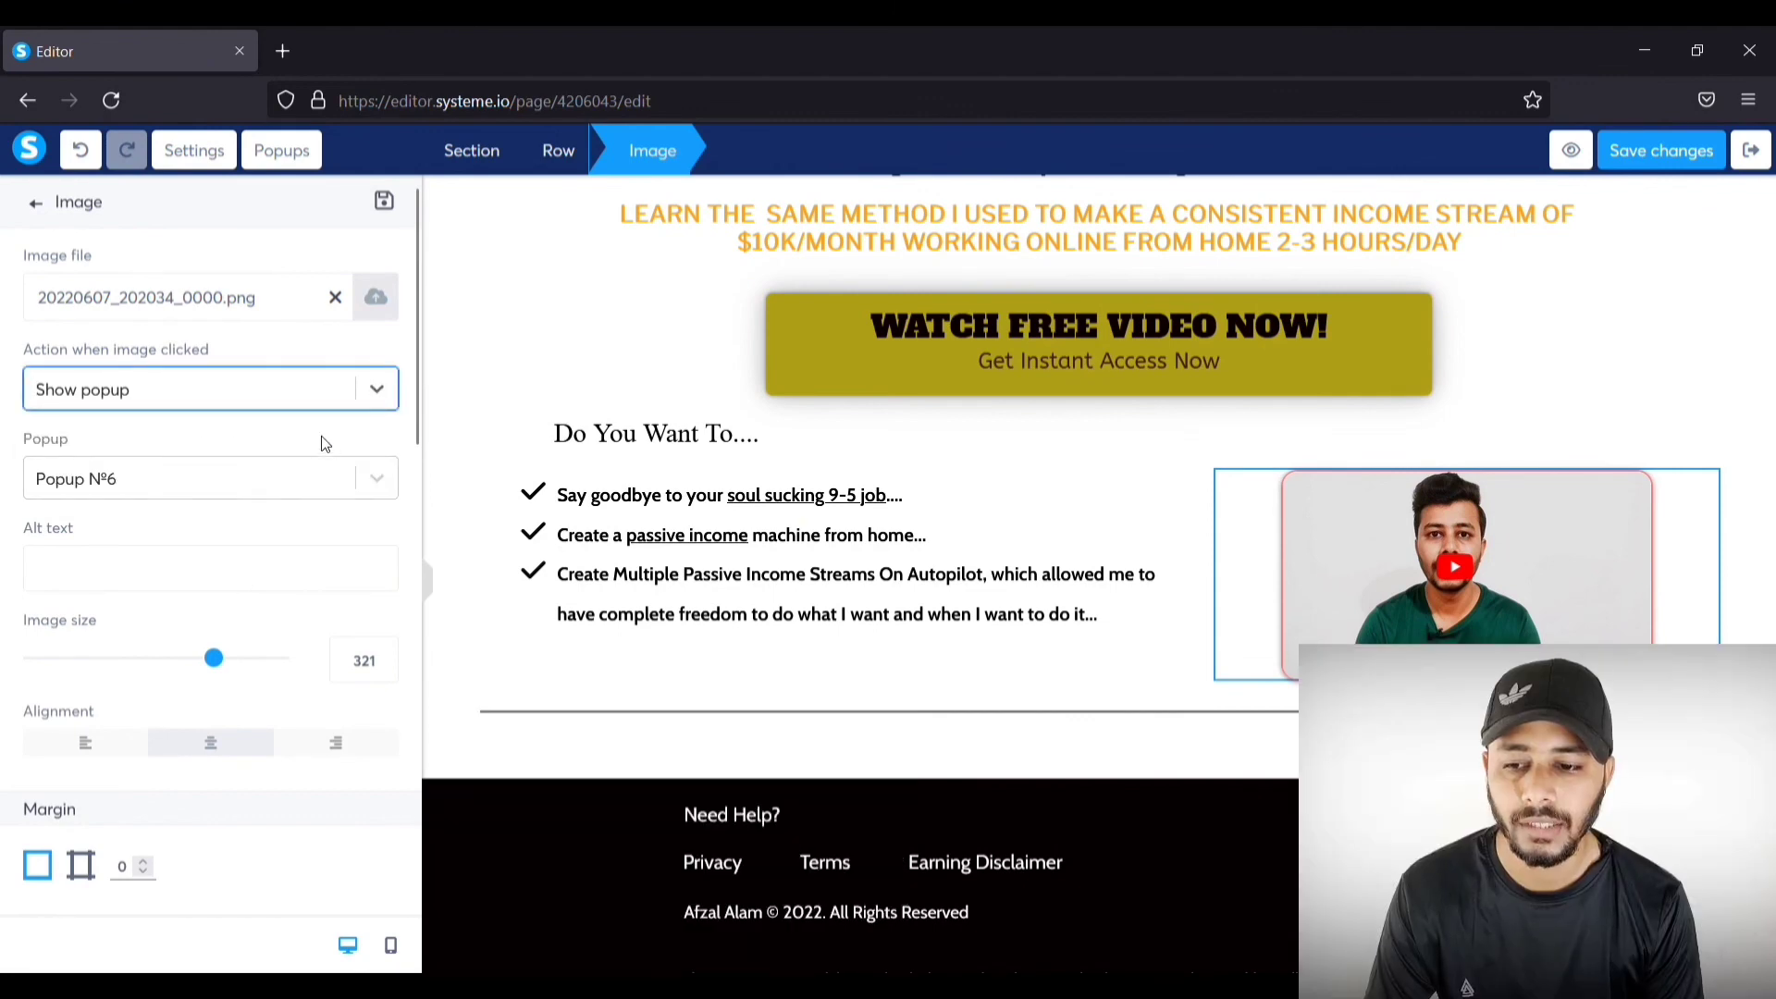
{"action": "left_click", "coordinate": [379, 480]}
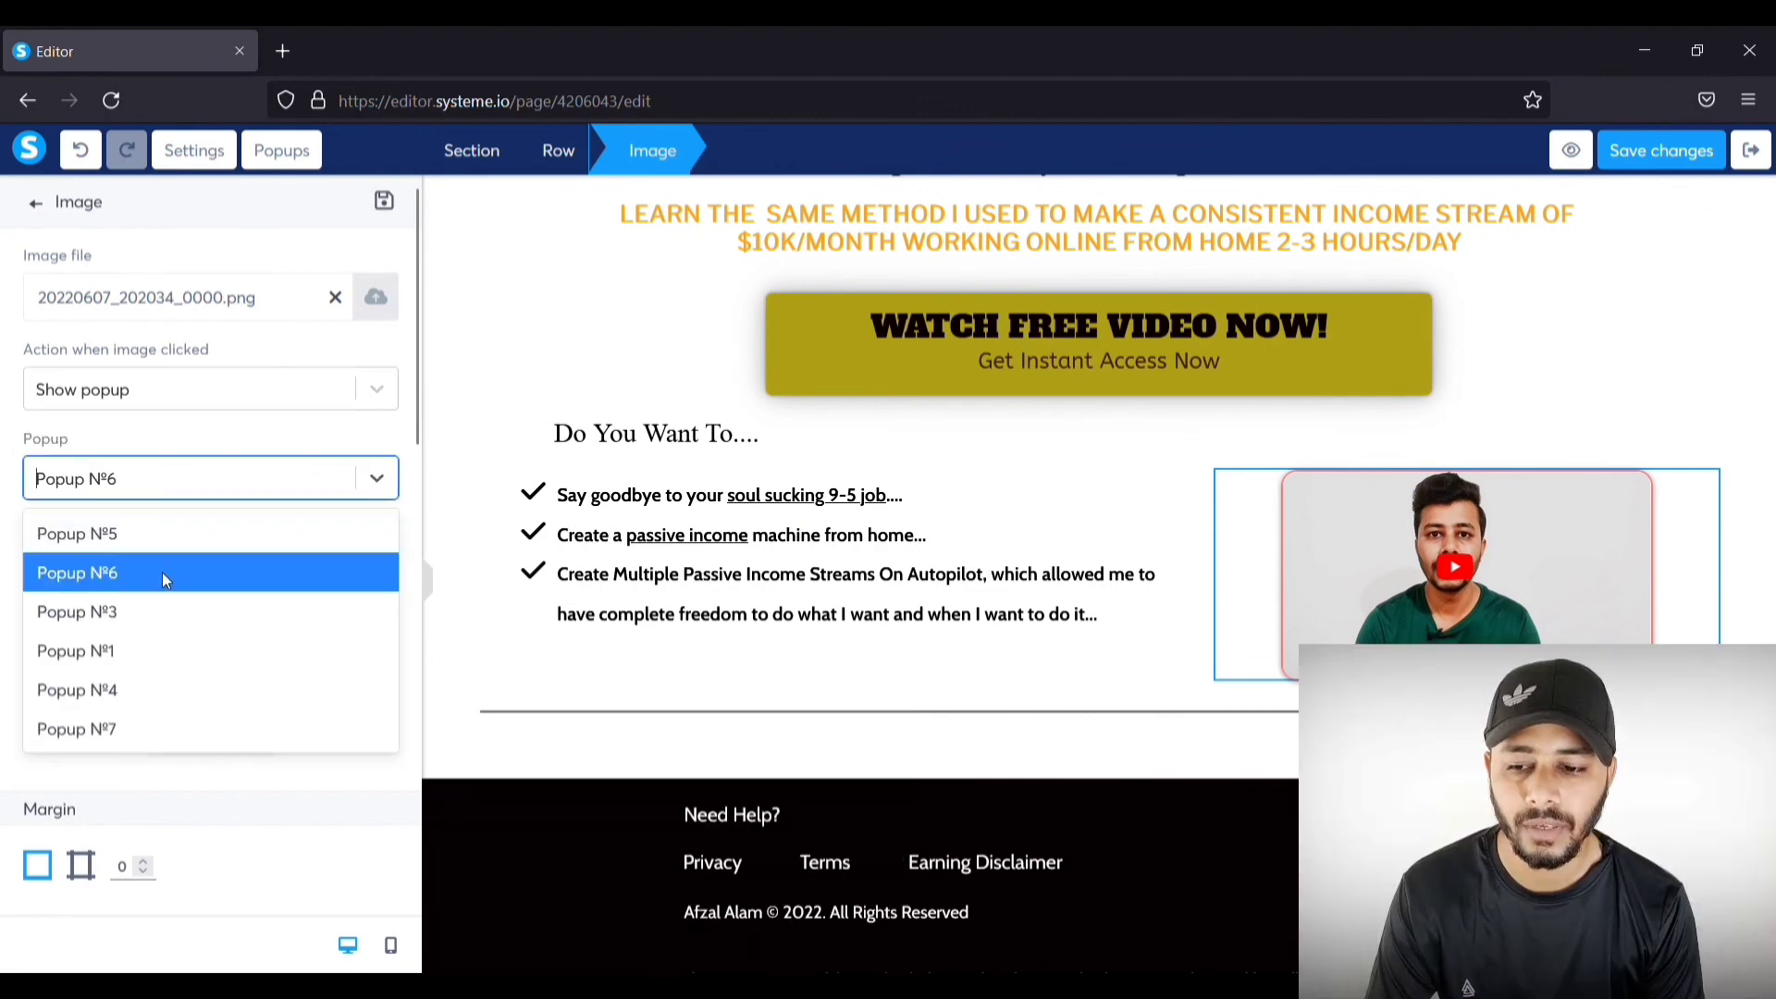
{"action": "left_click", "coordinate": [109, 735]}
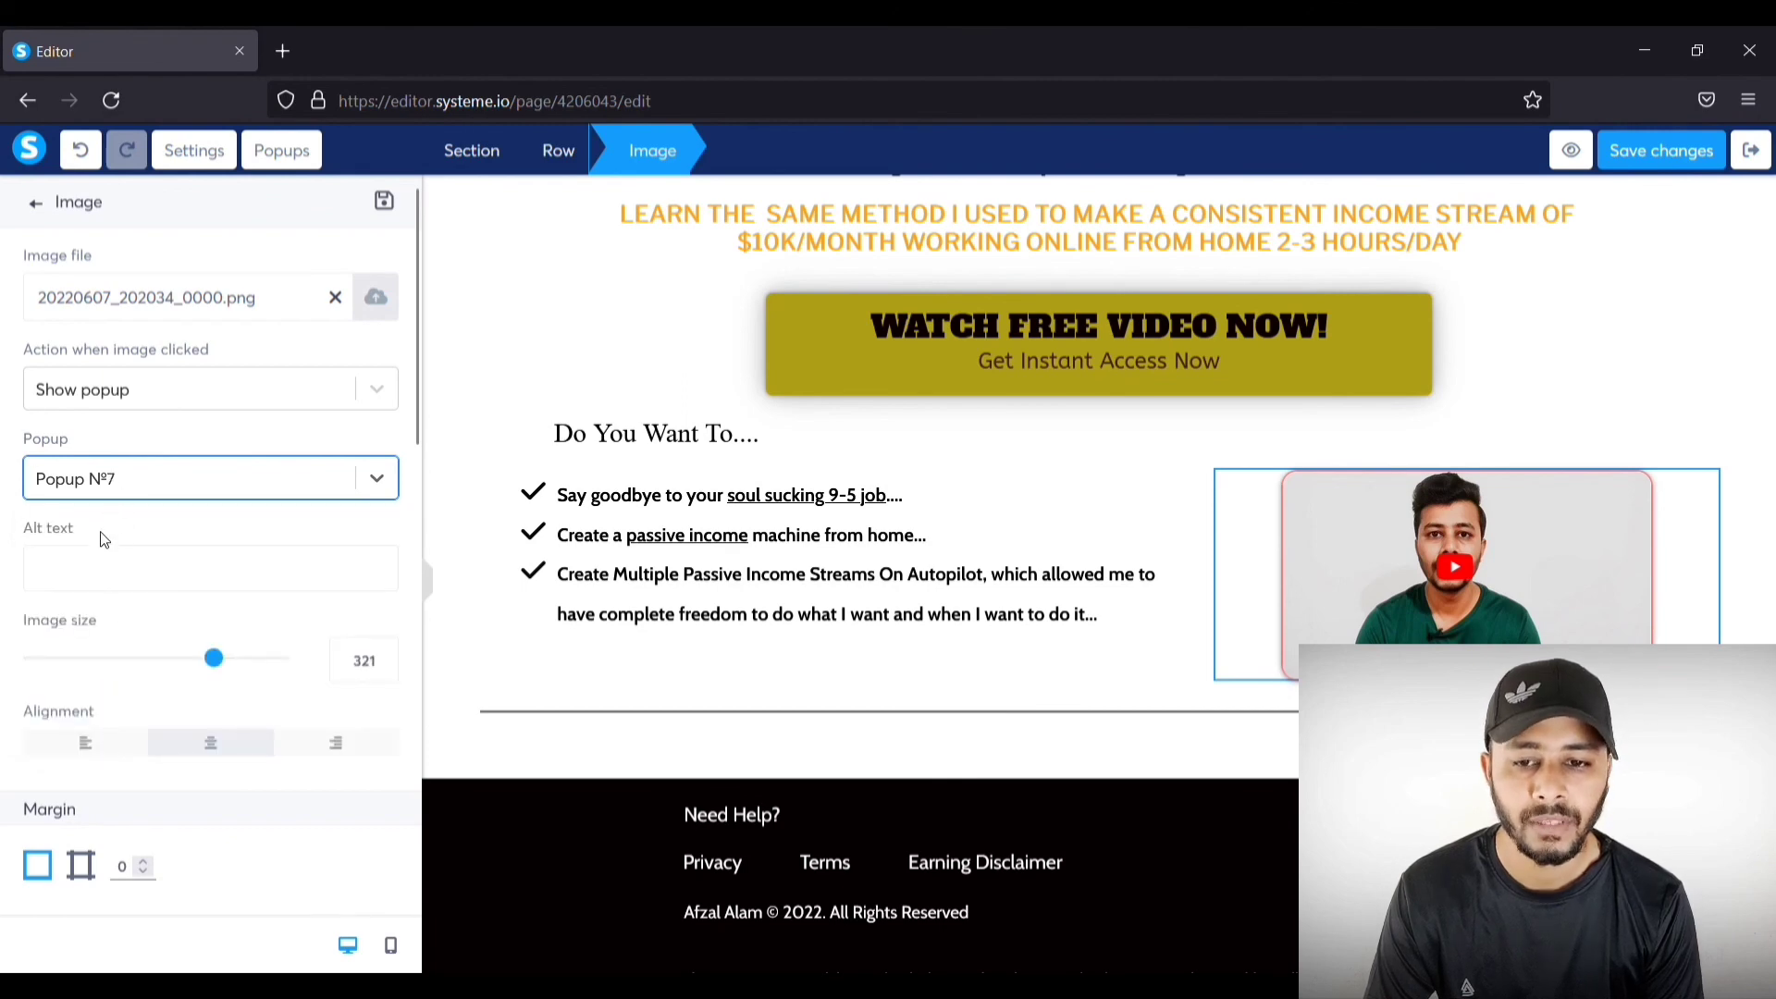
{"action": "left_click", "coordinate": [1619, 397]}
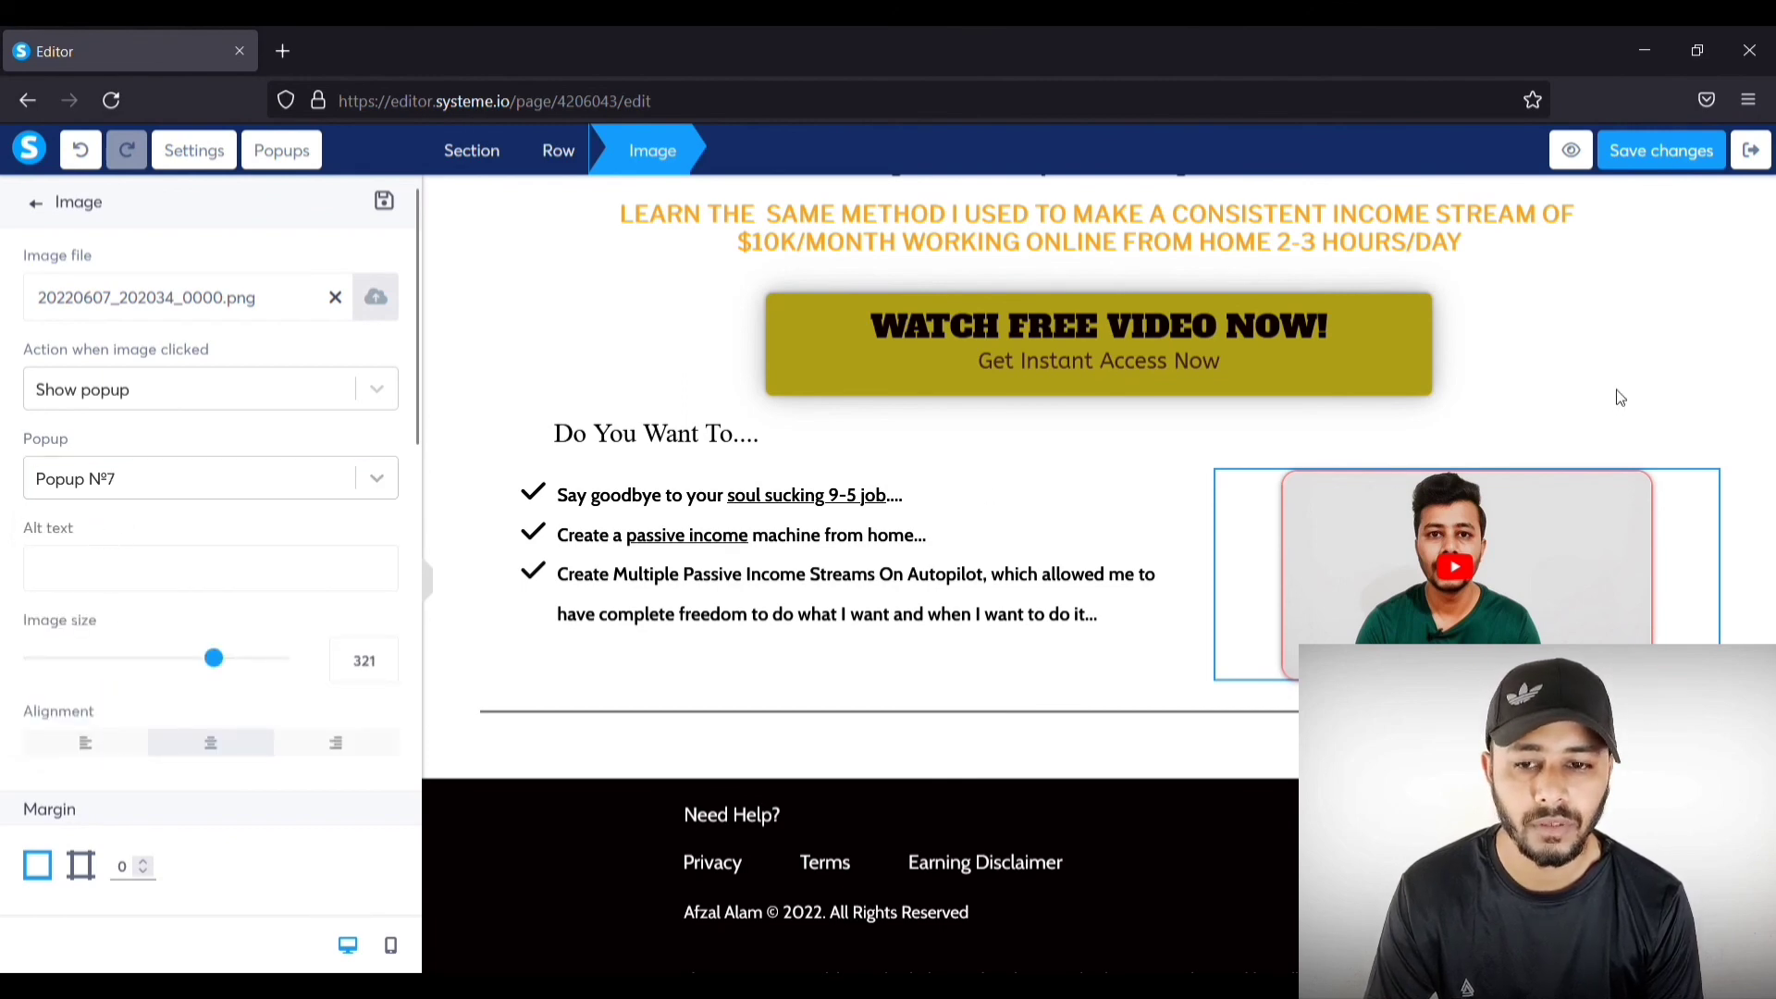
{"action": "scroll", "coordinate": [1619, 398], "scroll_direction": "up", "scroll_amount": 3}
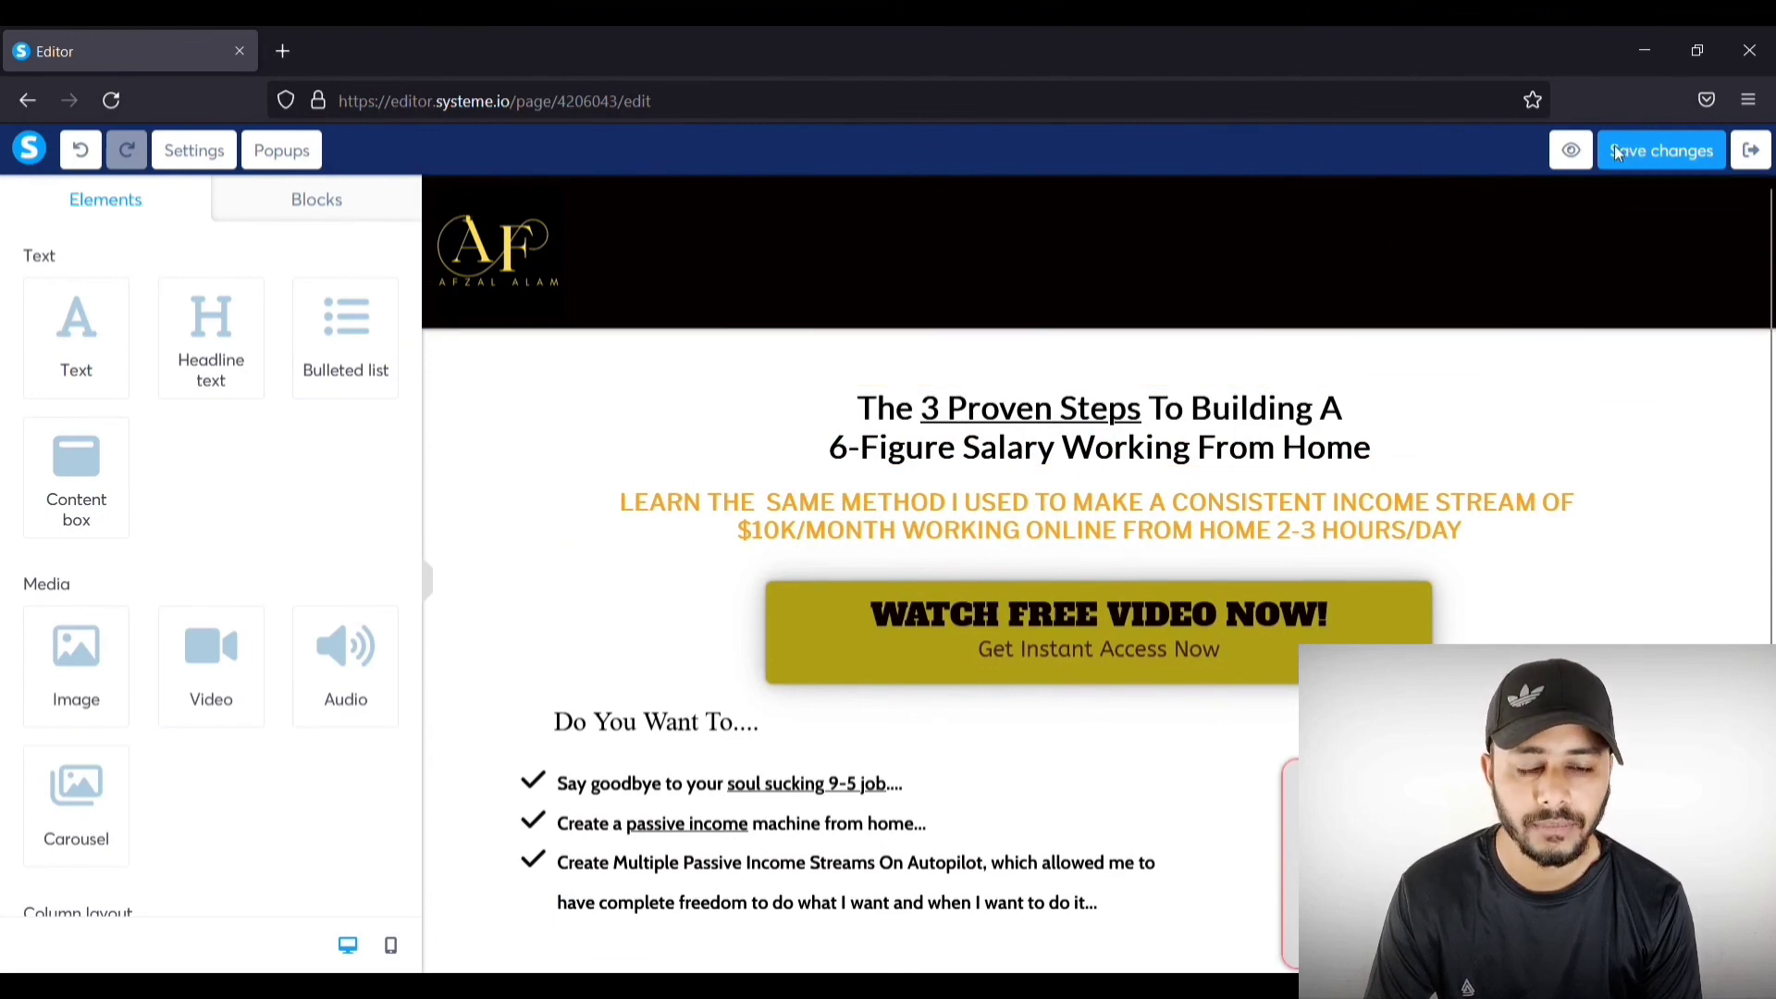
Step: Preview the live page, confirm WATCH FREE VIDEO NOW! opens the email popup twice, then return to the funnel step
{"action": "left_click", "coordinate": [1584, 163]}
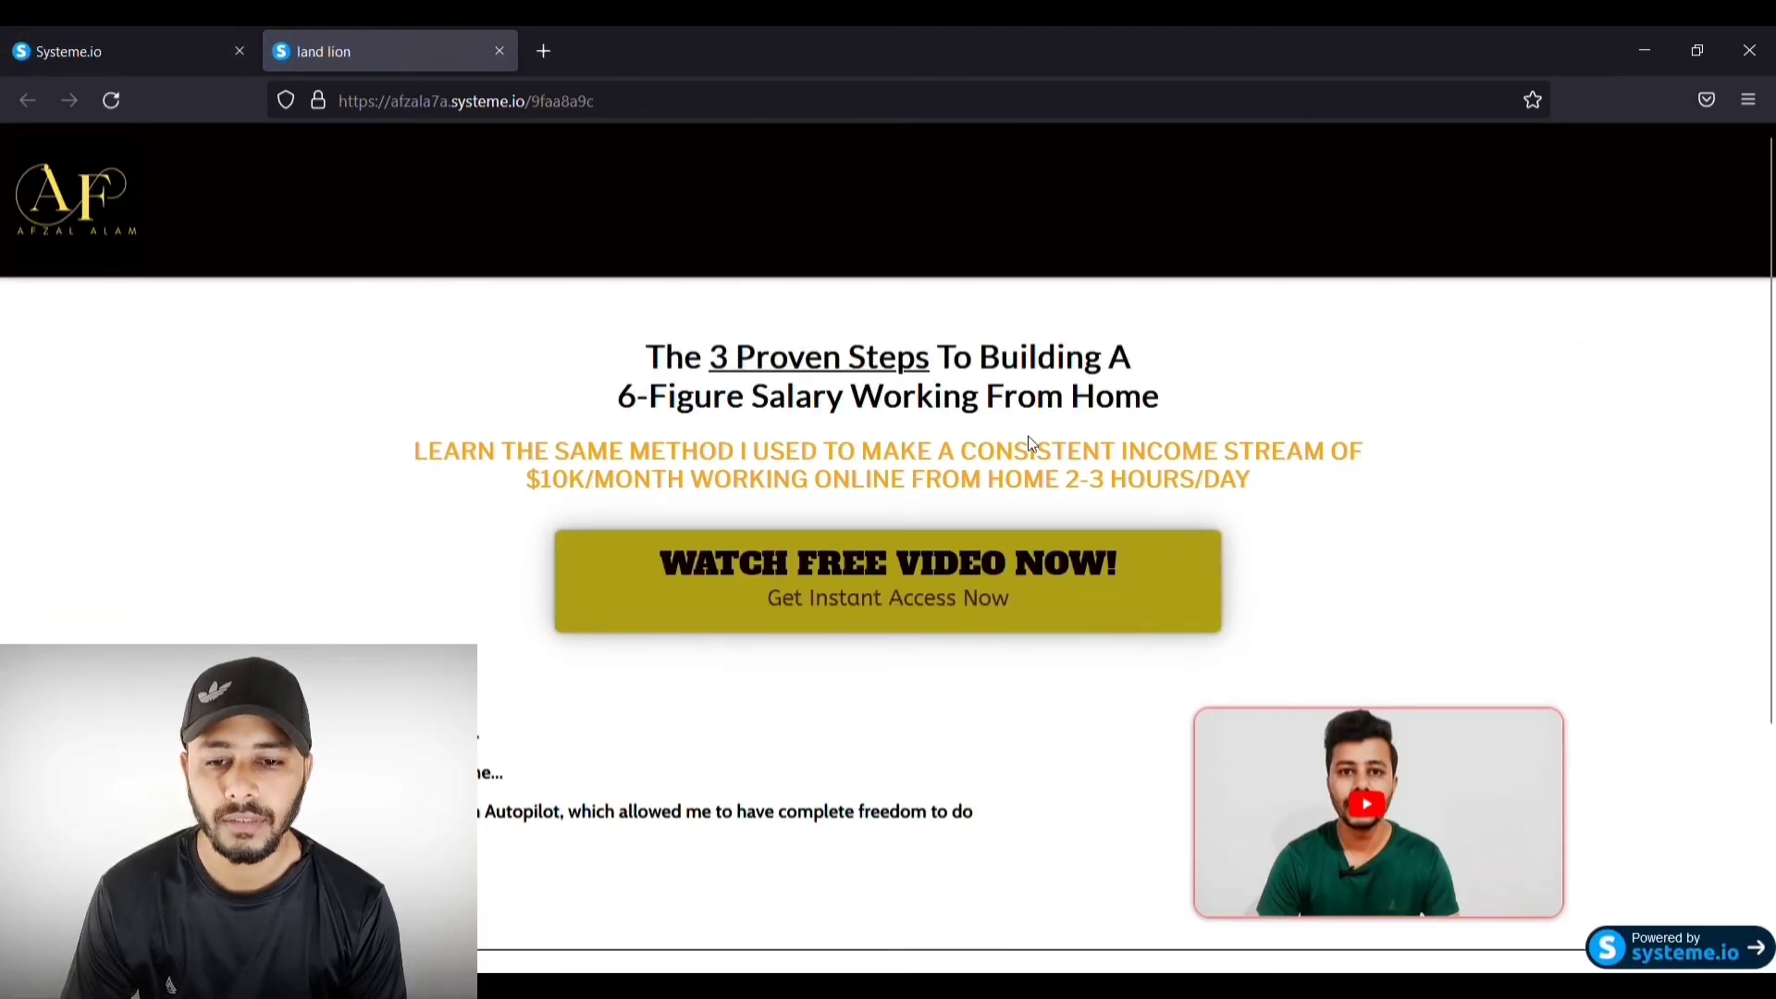
{"action": "scroll", "coordinate": [1349, 278], "scroll_direction": "down", "scroll_amount": 3}
{"action": "scroll", "coordinate": [1352, 286], "scroll_direction": "up", "scroll_amount": 3}
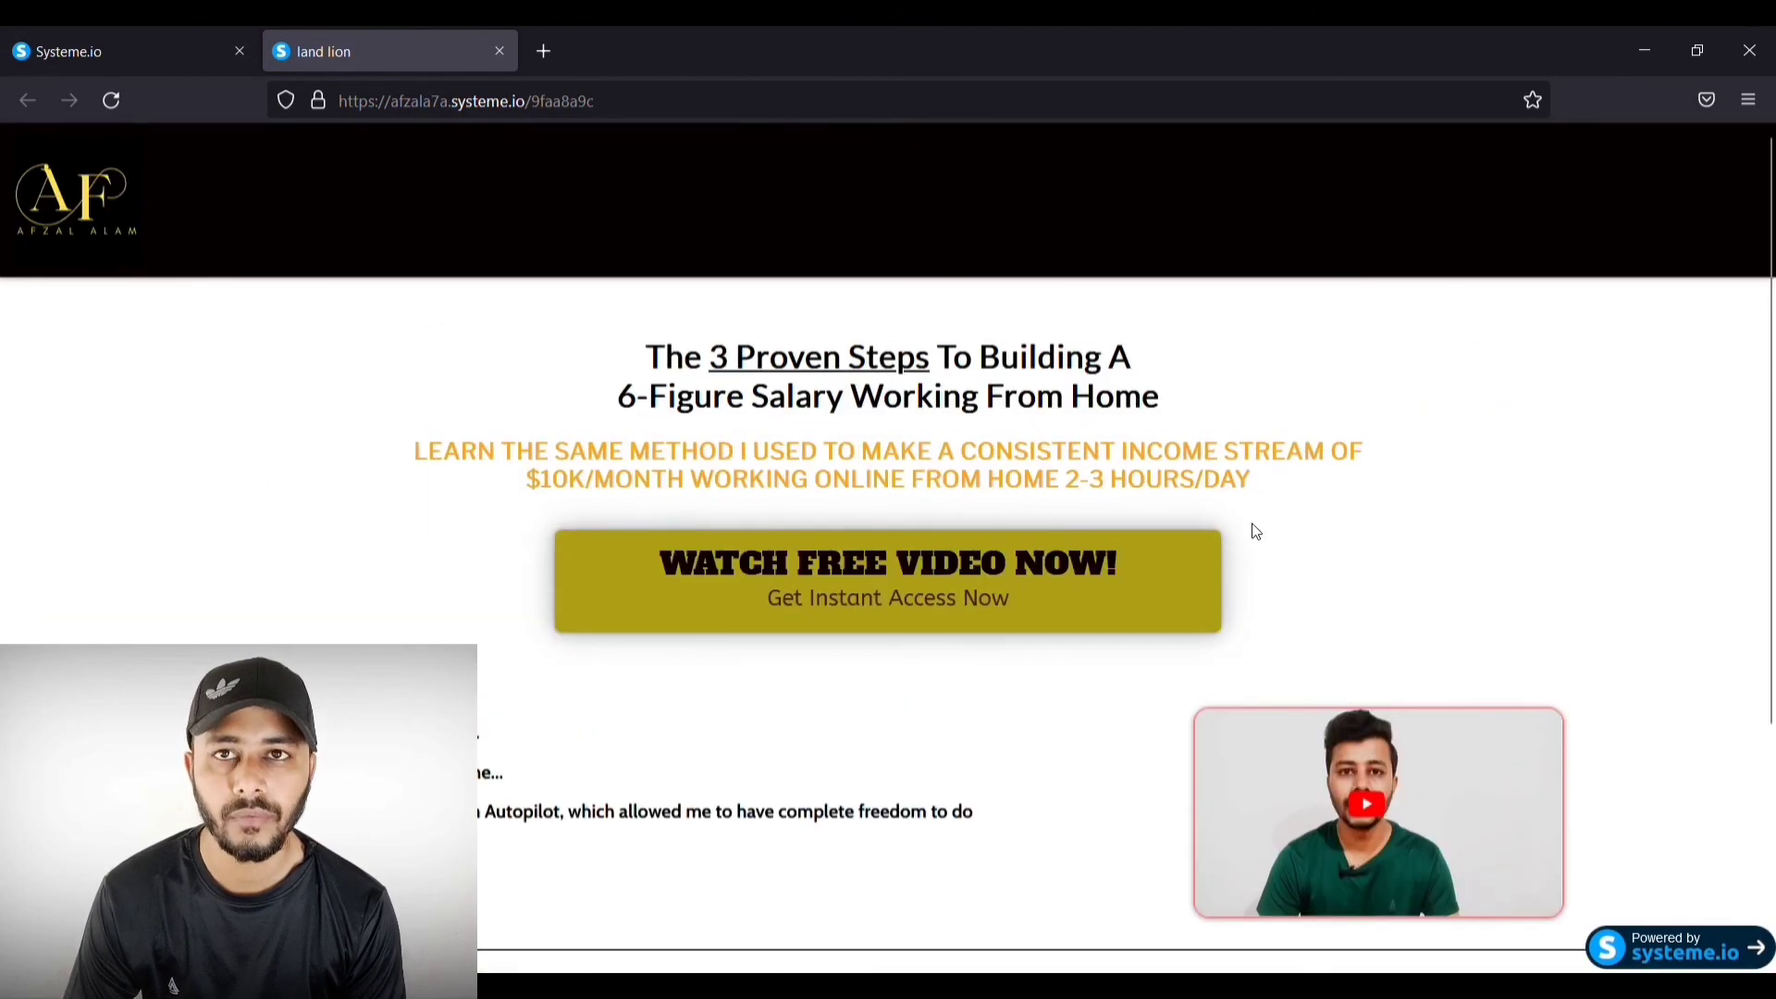
{"action": "left_click", "coordinate": [856, 595]}
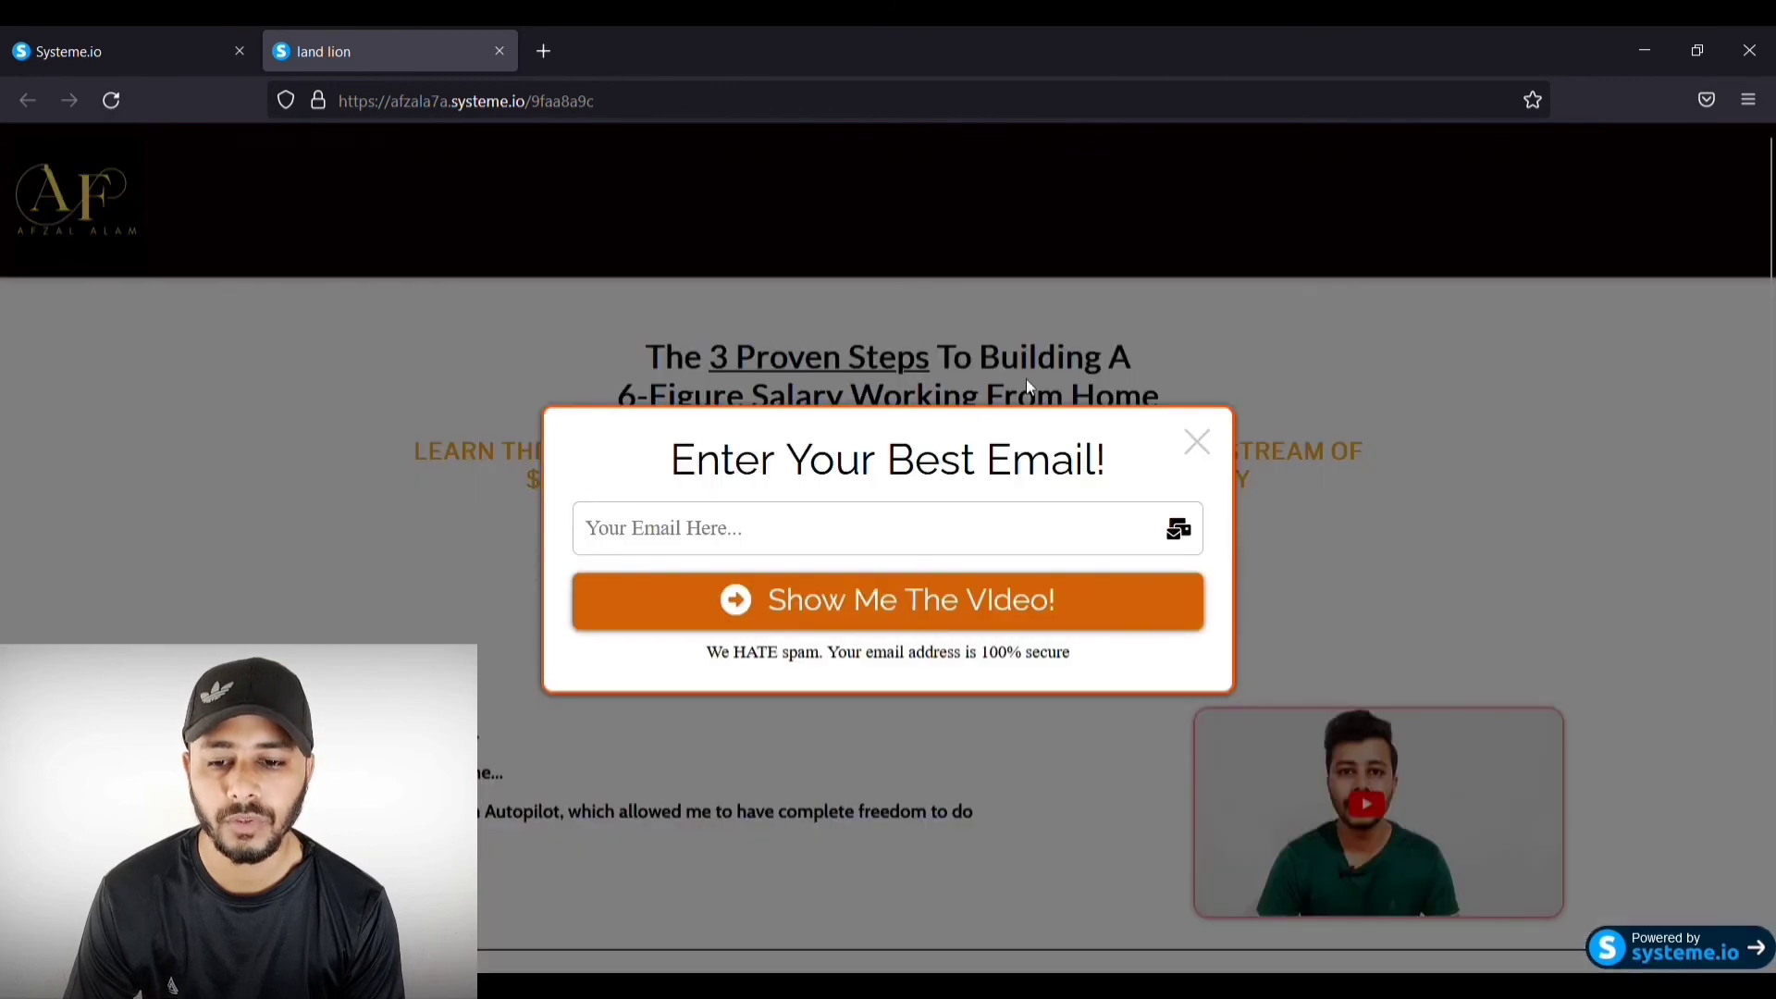
{"action": "left_click", "coordinate": [1197, 442]}
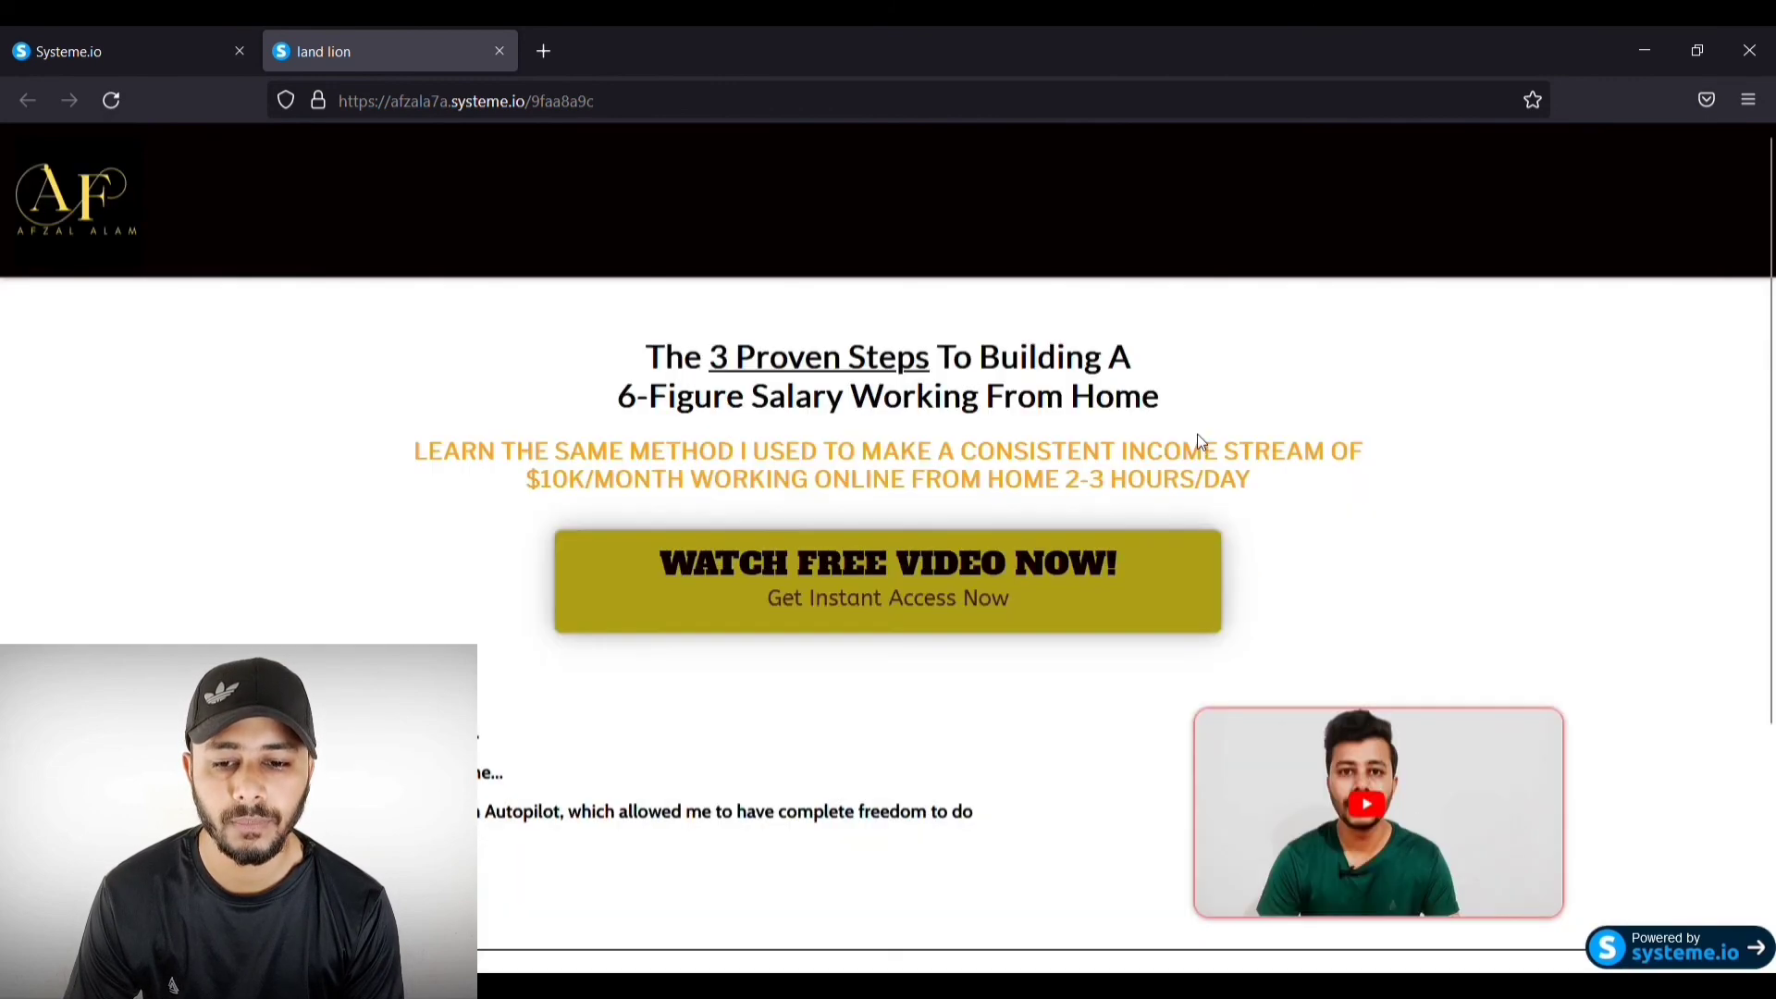
{"action": "left_click", "coordinate": [1007, 629]}
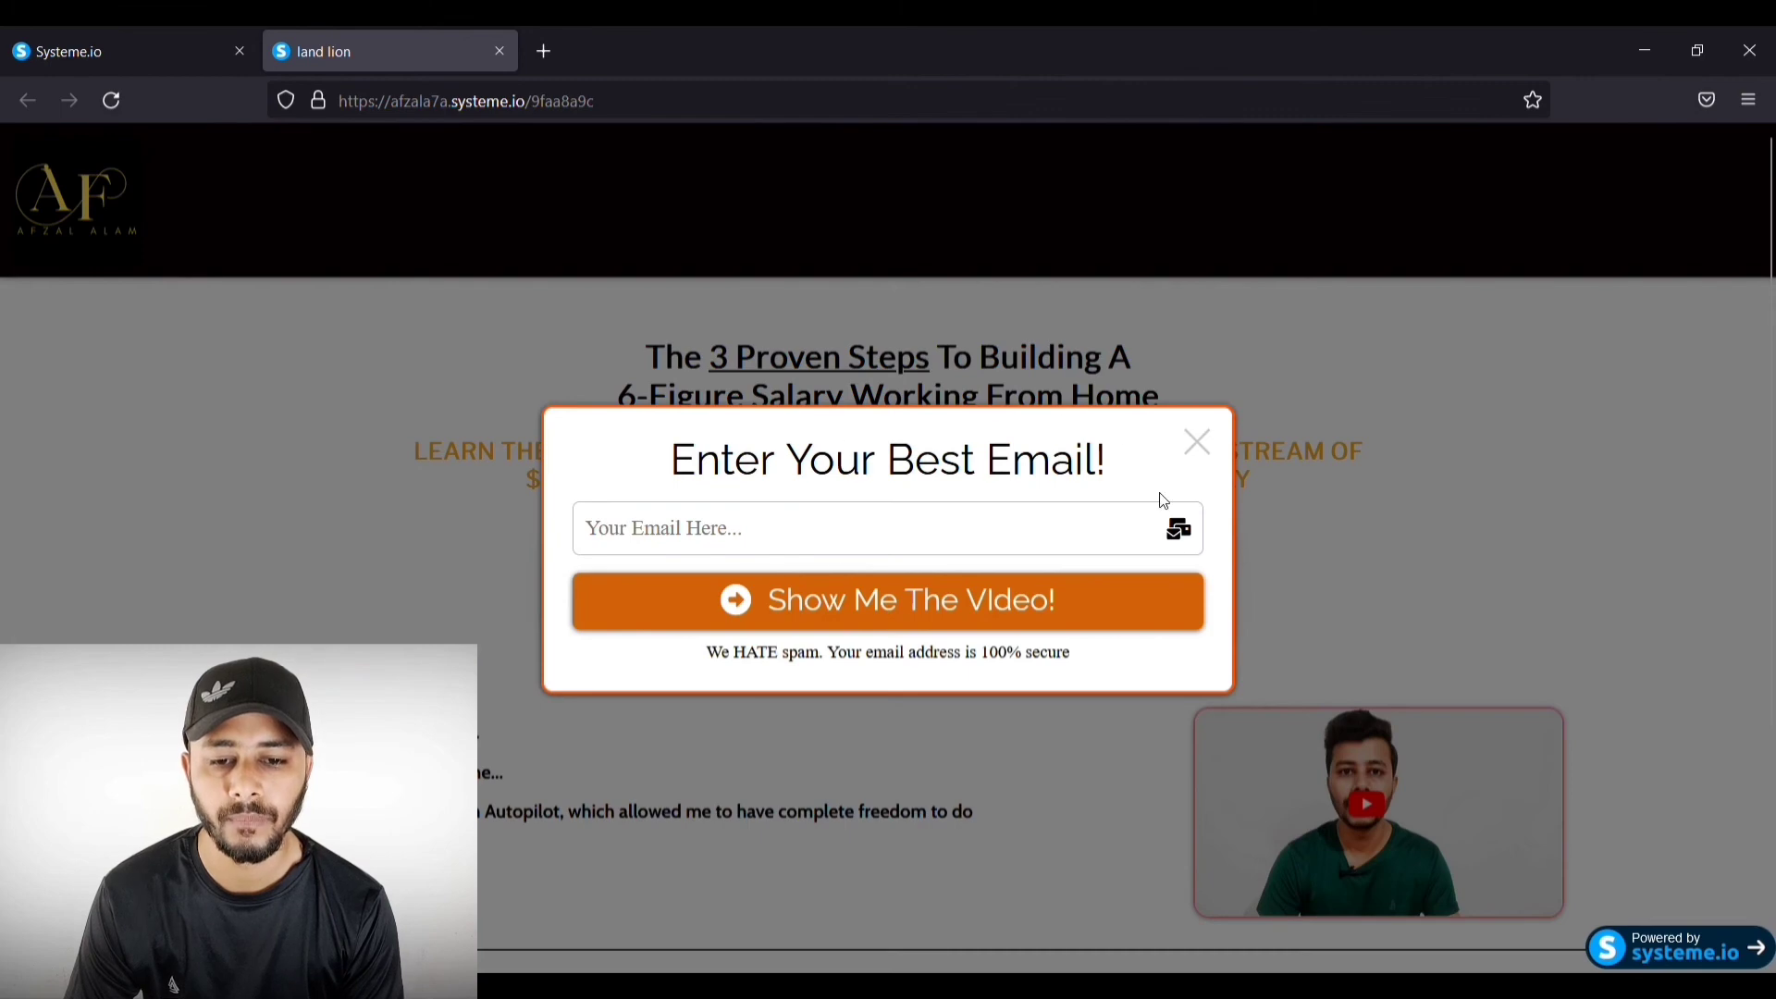
{"action": "left_click", "coordinate": [1220, 446]}
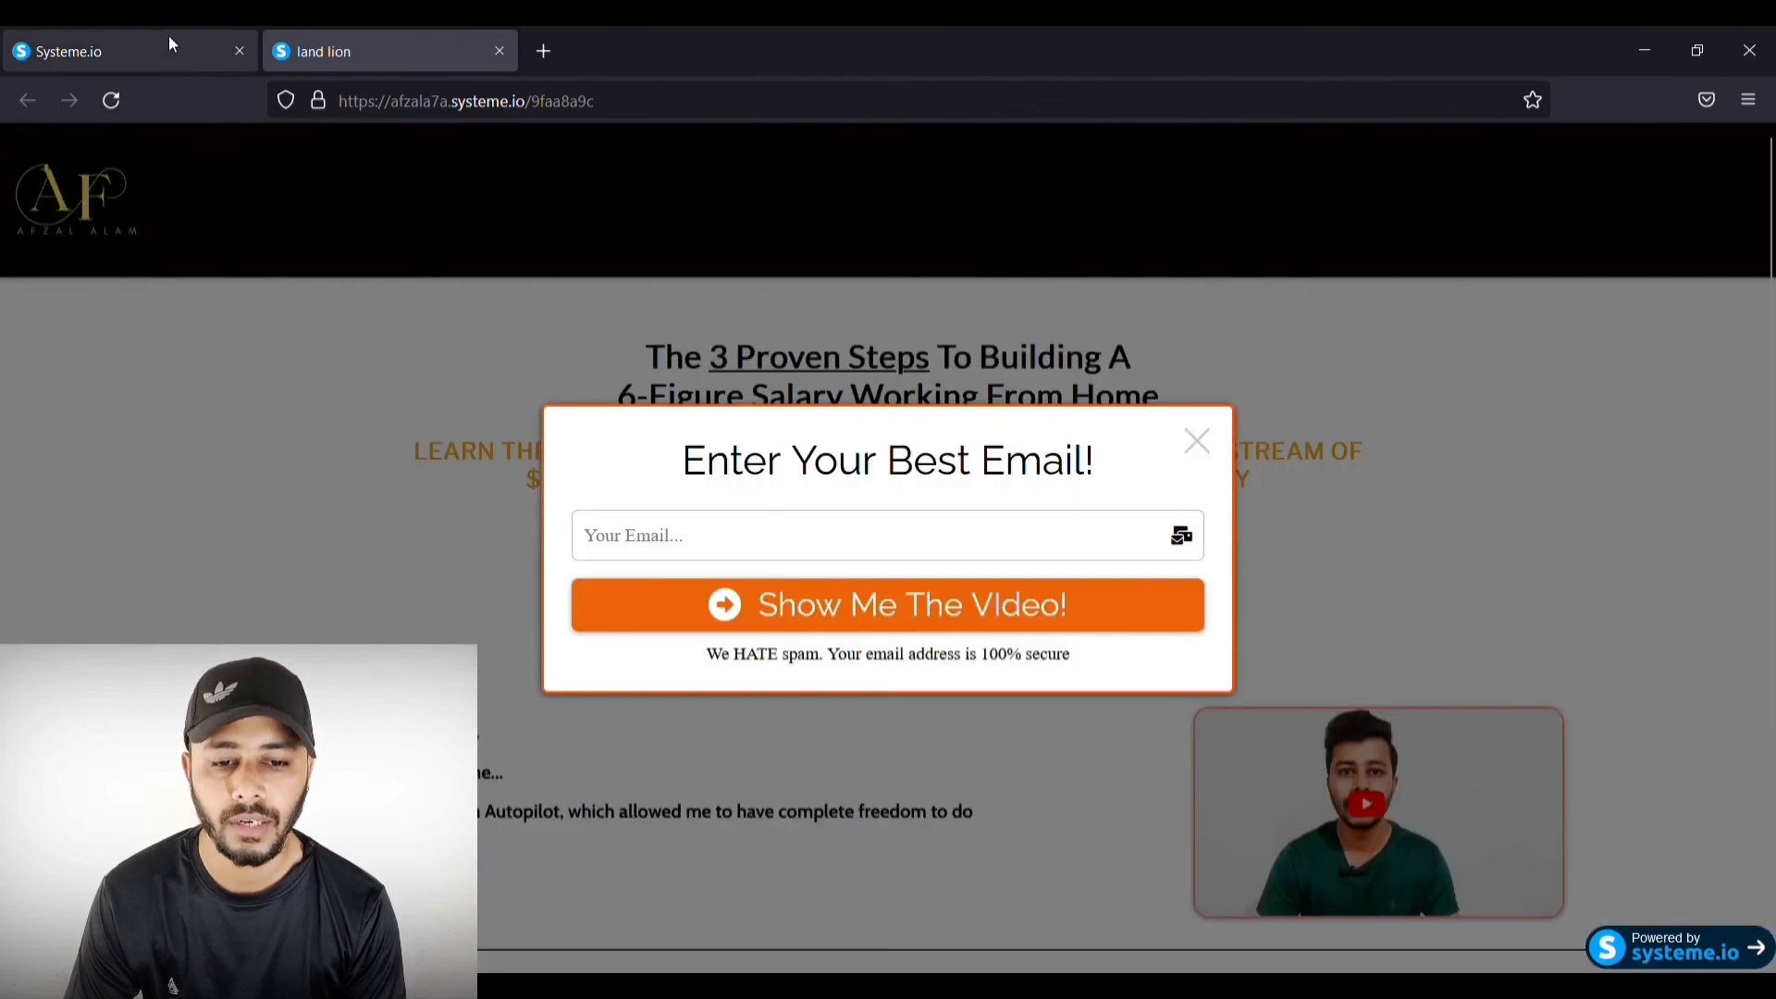
{"action": "left_click", "coordinate": [168, 35]}
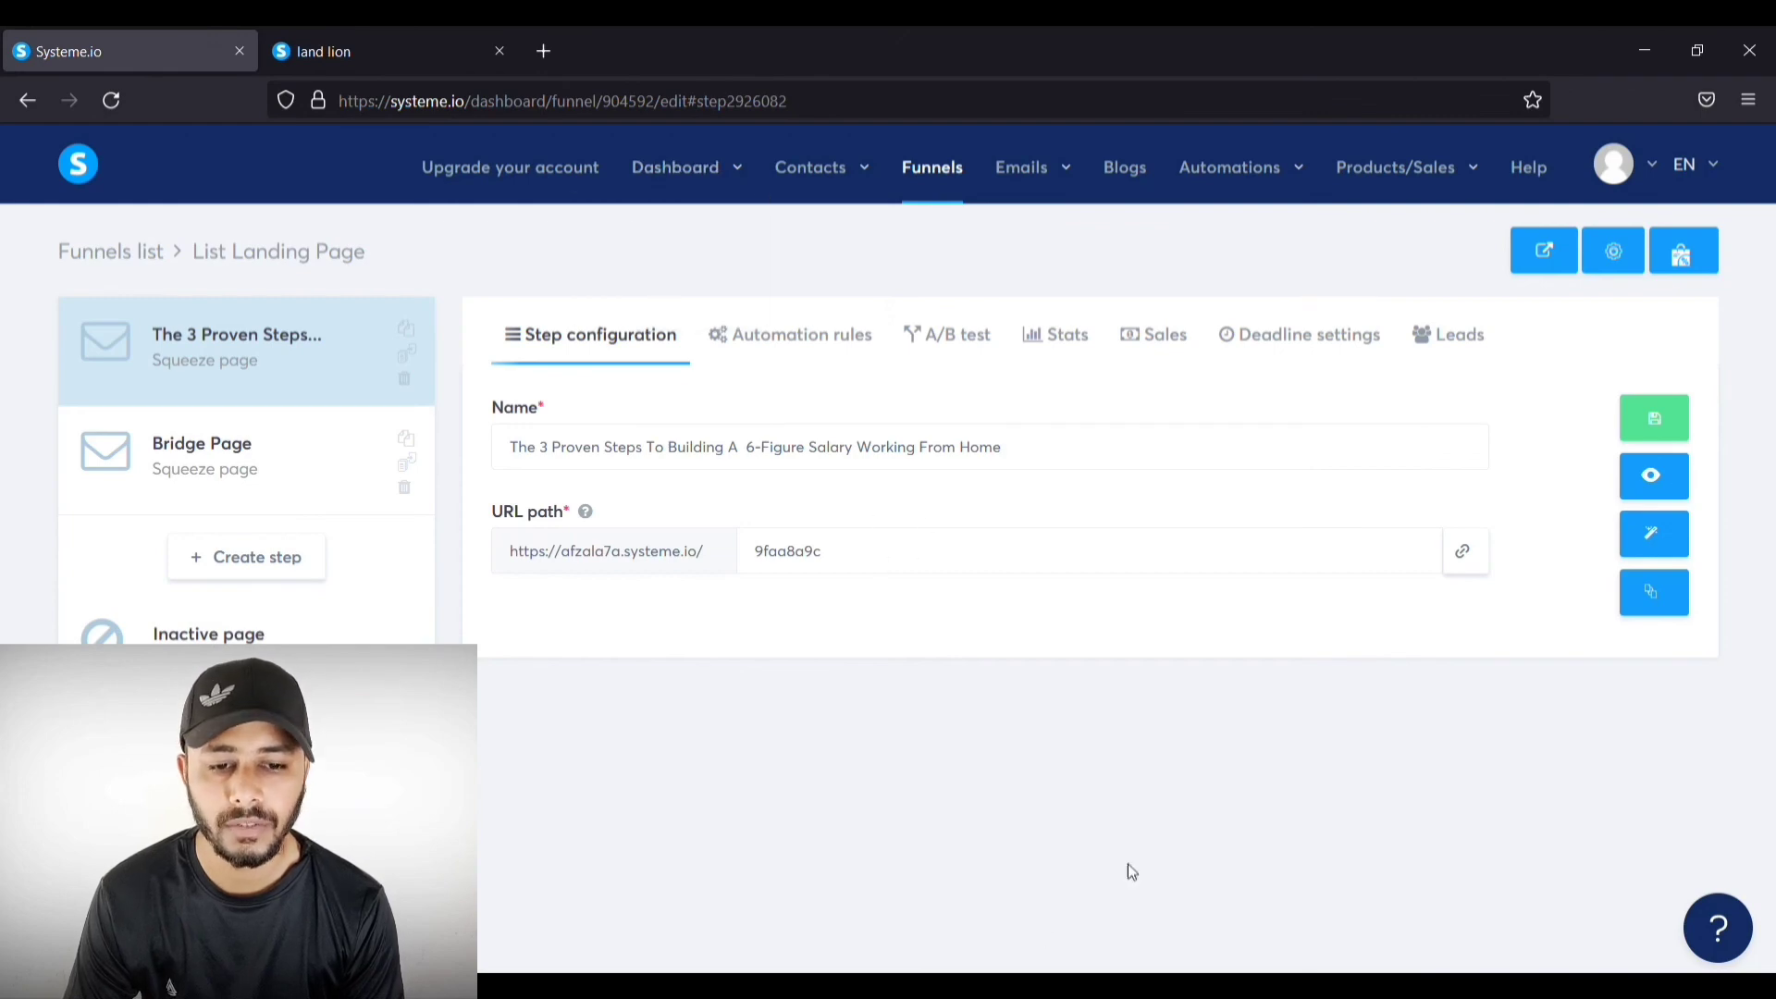
Step: Copy the page's public URL and load the live landing page in a new browser tab
{"action": "left_click", "coordinate": [1463, 553]}
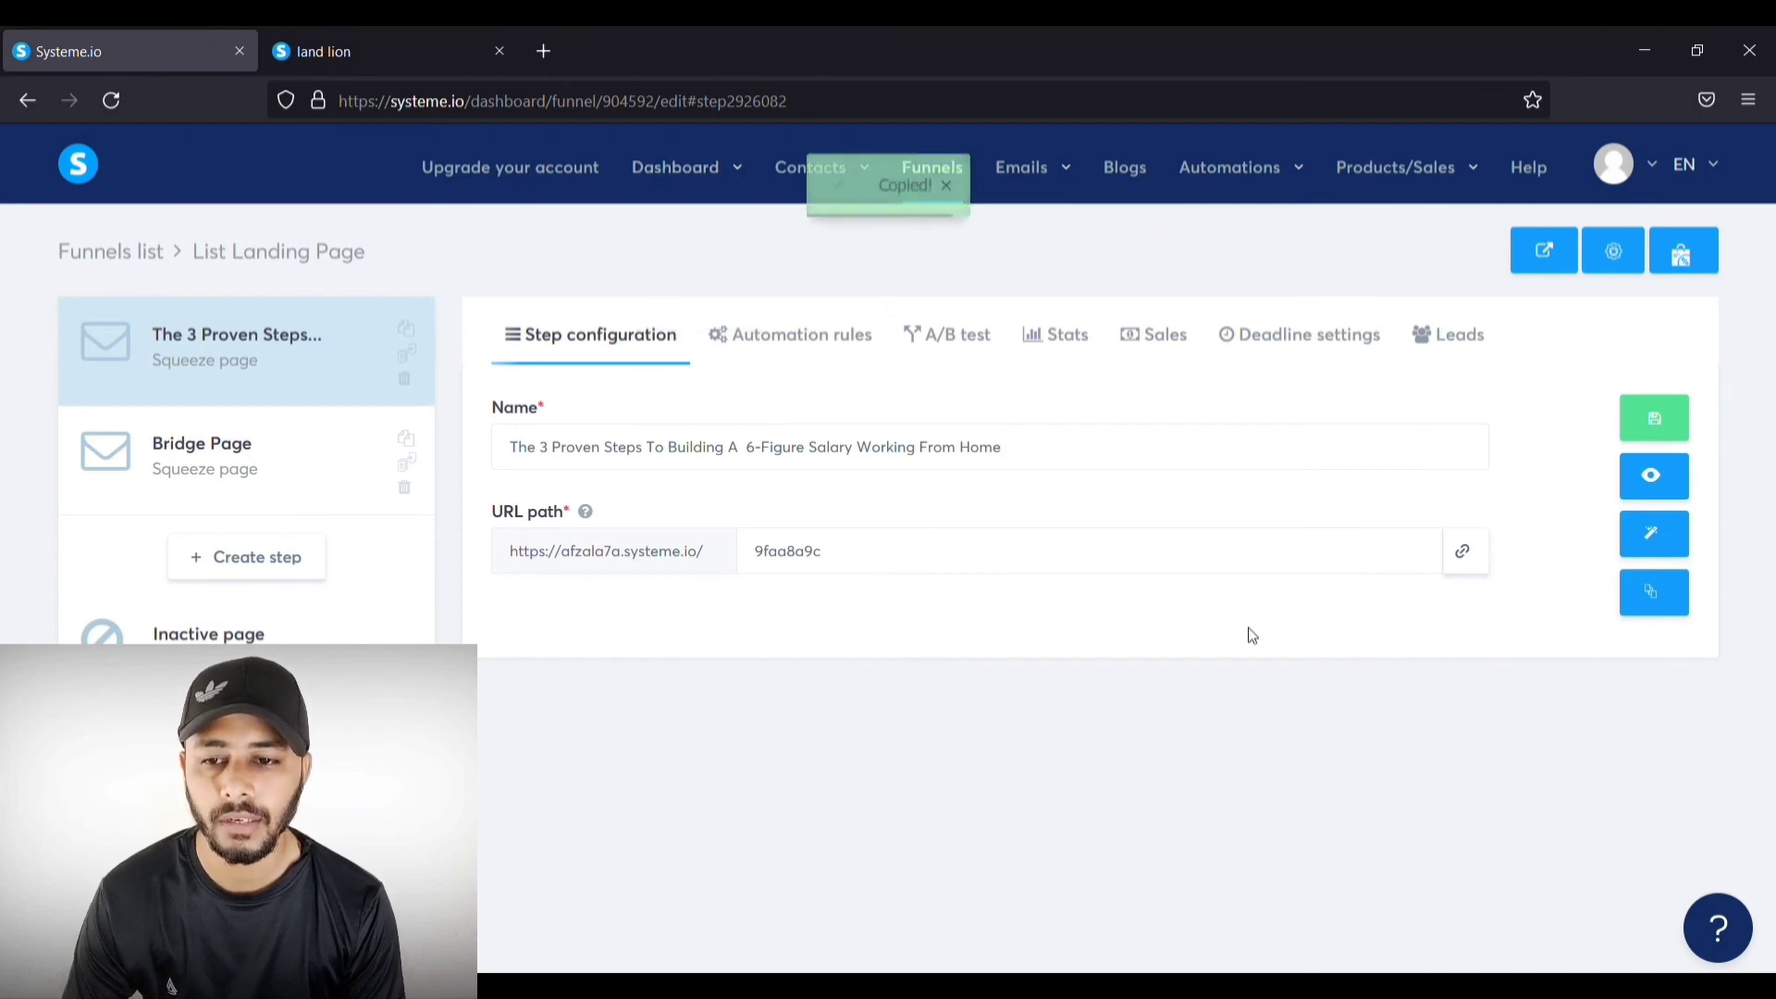
{"action": "left_click", "coordinate": [543, 51]}
{"action": "key", "text": "ctrl+v"}
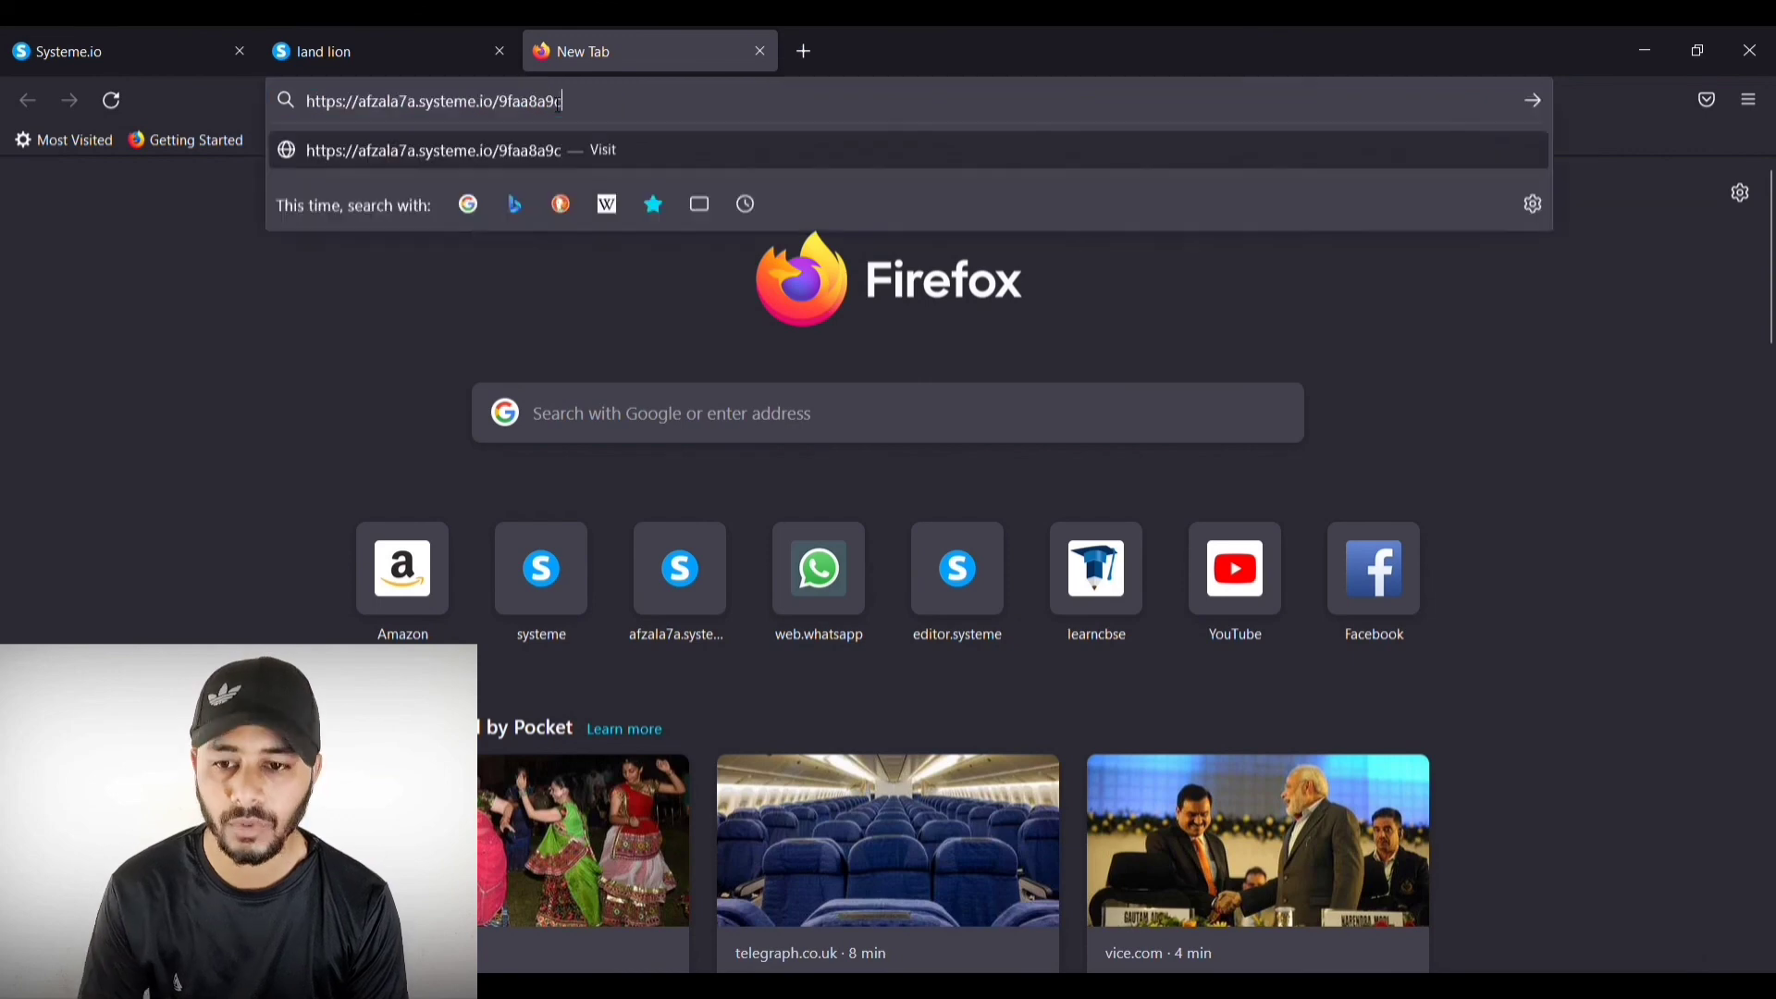
{"action": "key", "text": "Return"}
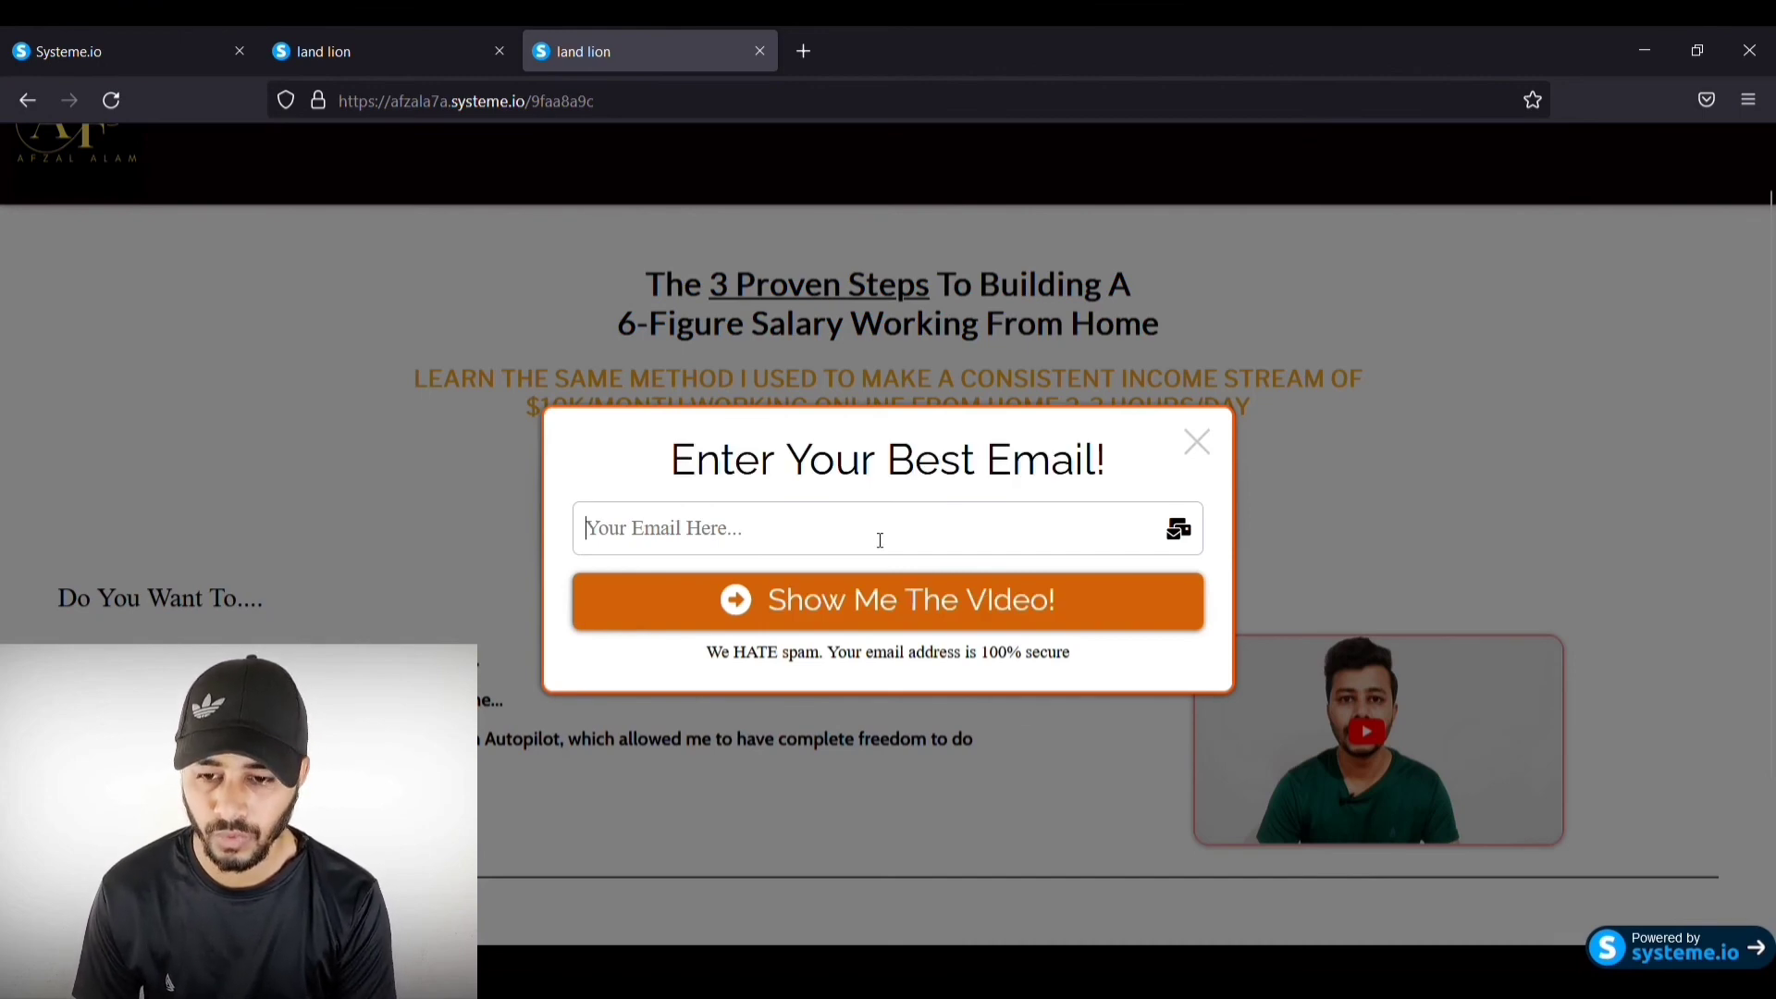
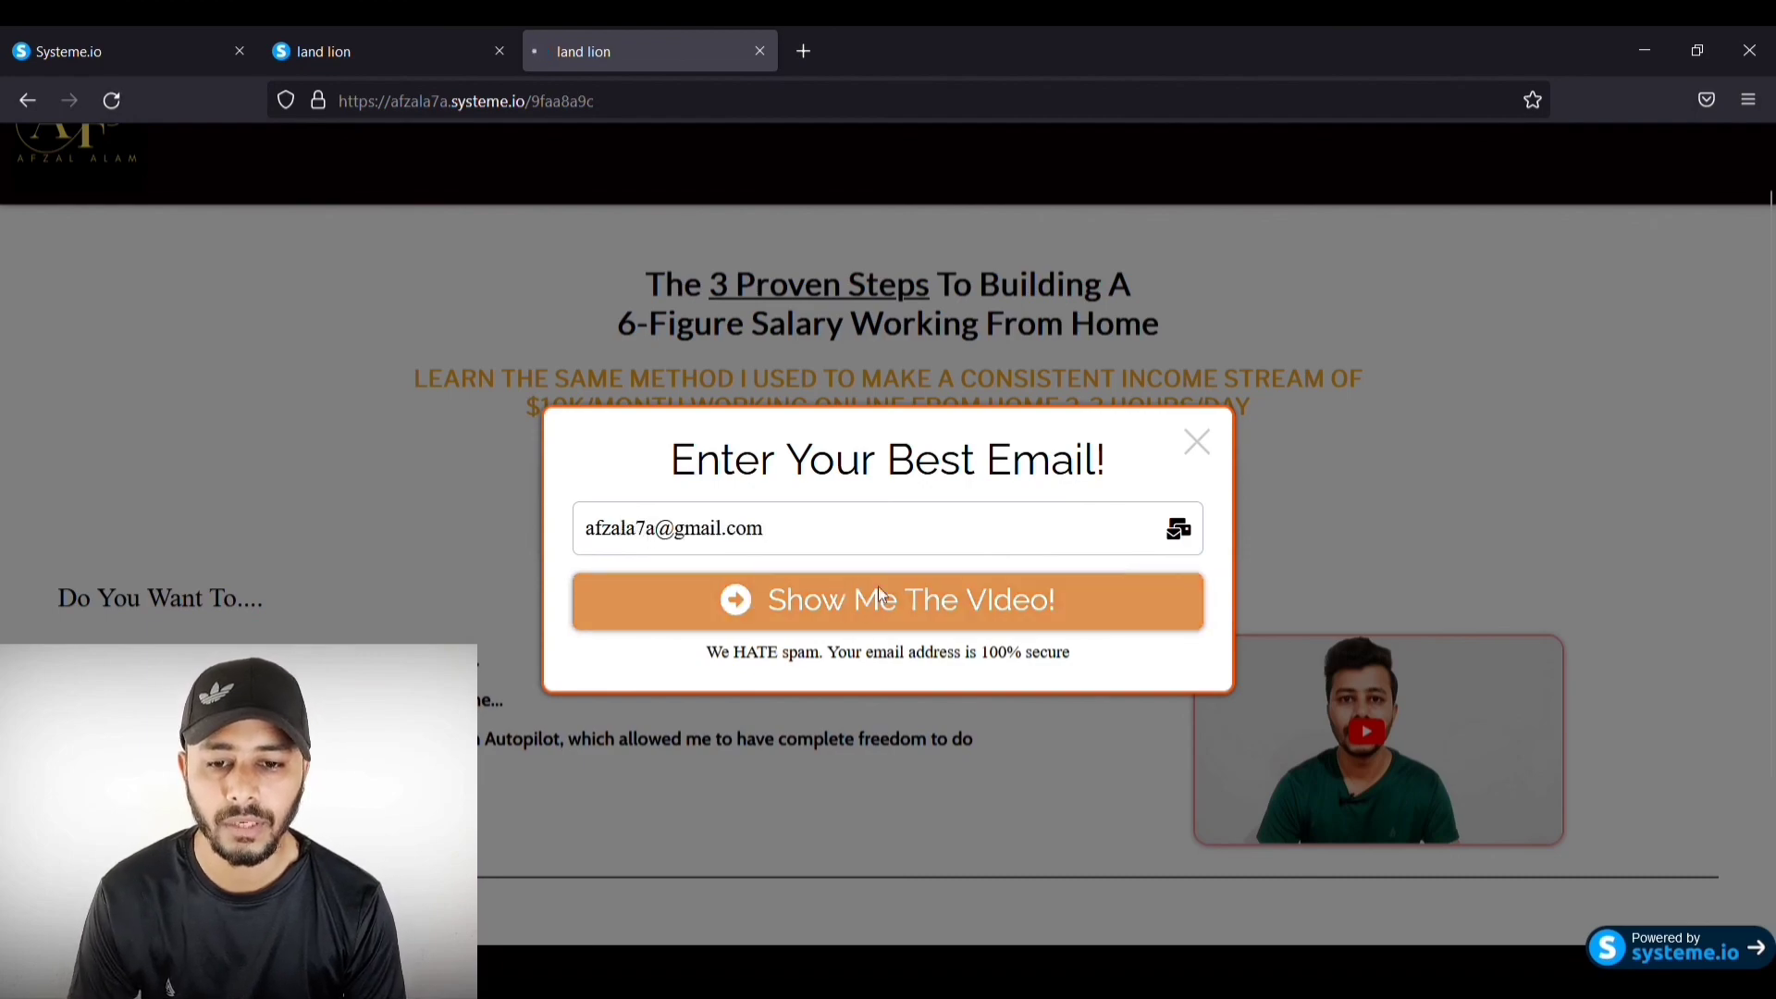
Step: Enter an email address in the popup and submit via Show Me The Video! to reach the video page
{"action": "left_click", "coordinate": [848, 594]}
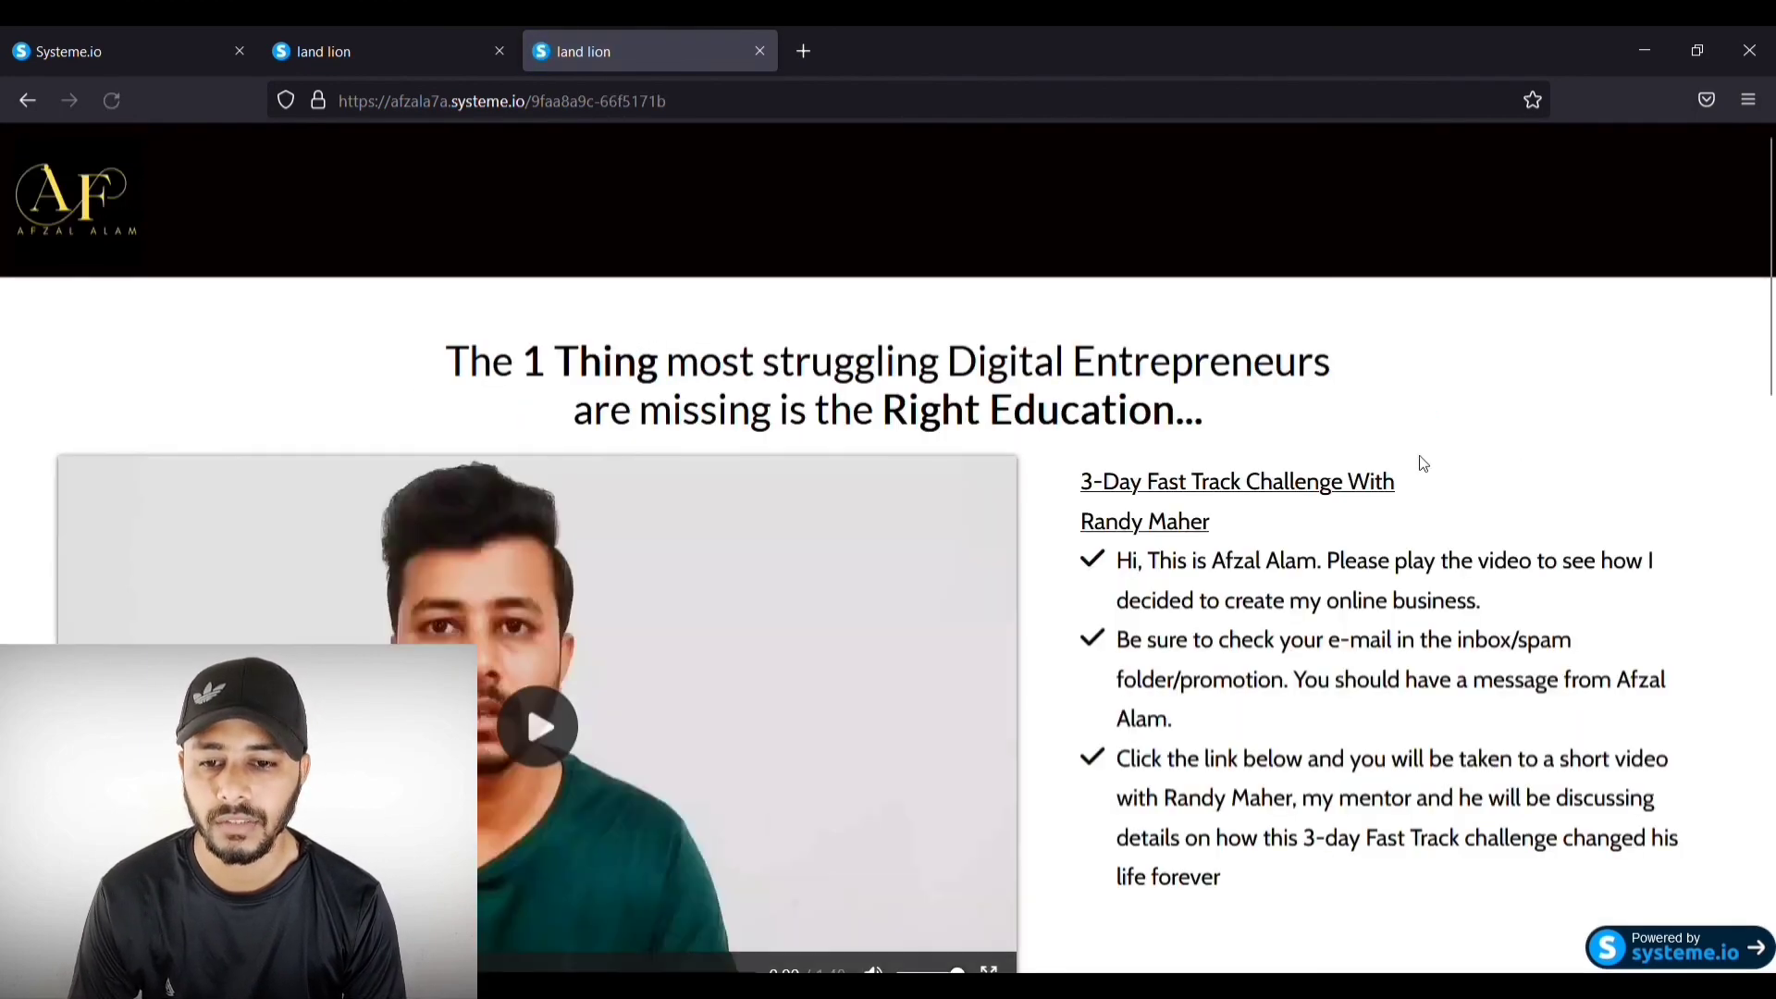
{"action": "scroll", "coordinate": [1522, 447], "scroll_direction": "down", "scroll_amount": 3}
{"action": "scroll", "coordinate": [738, 345], "scroll_direction": "up", "scroll_amount": 3}
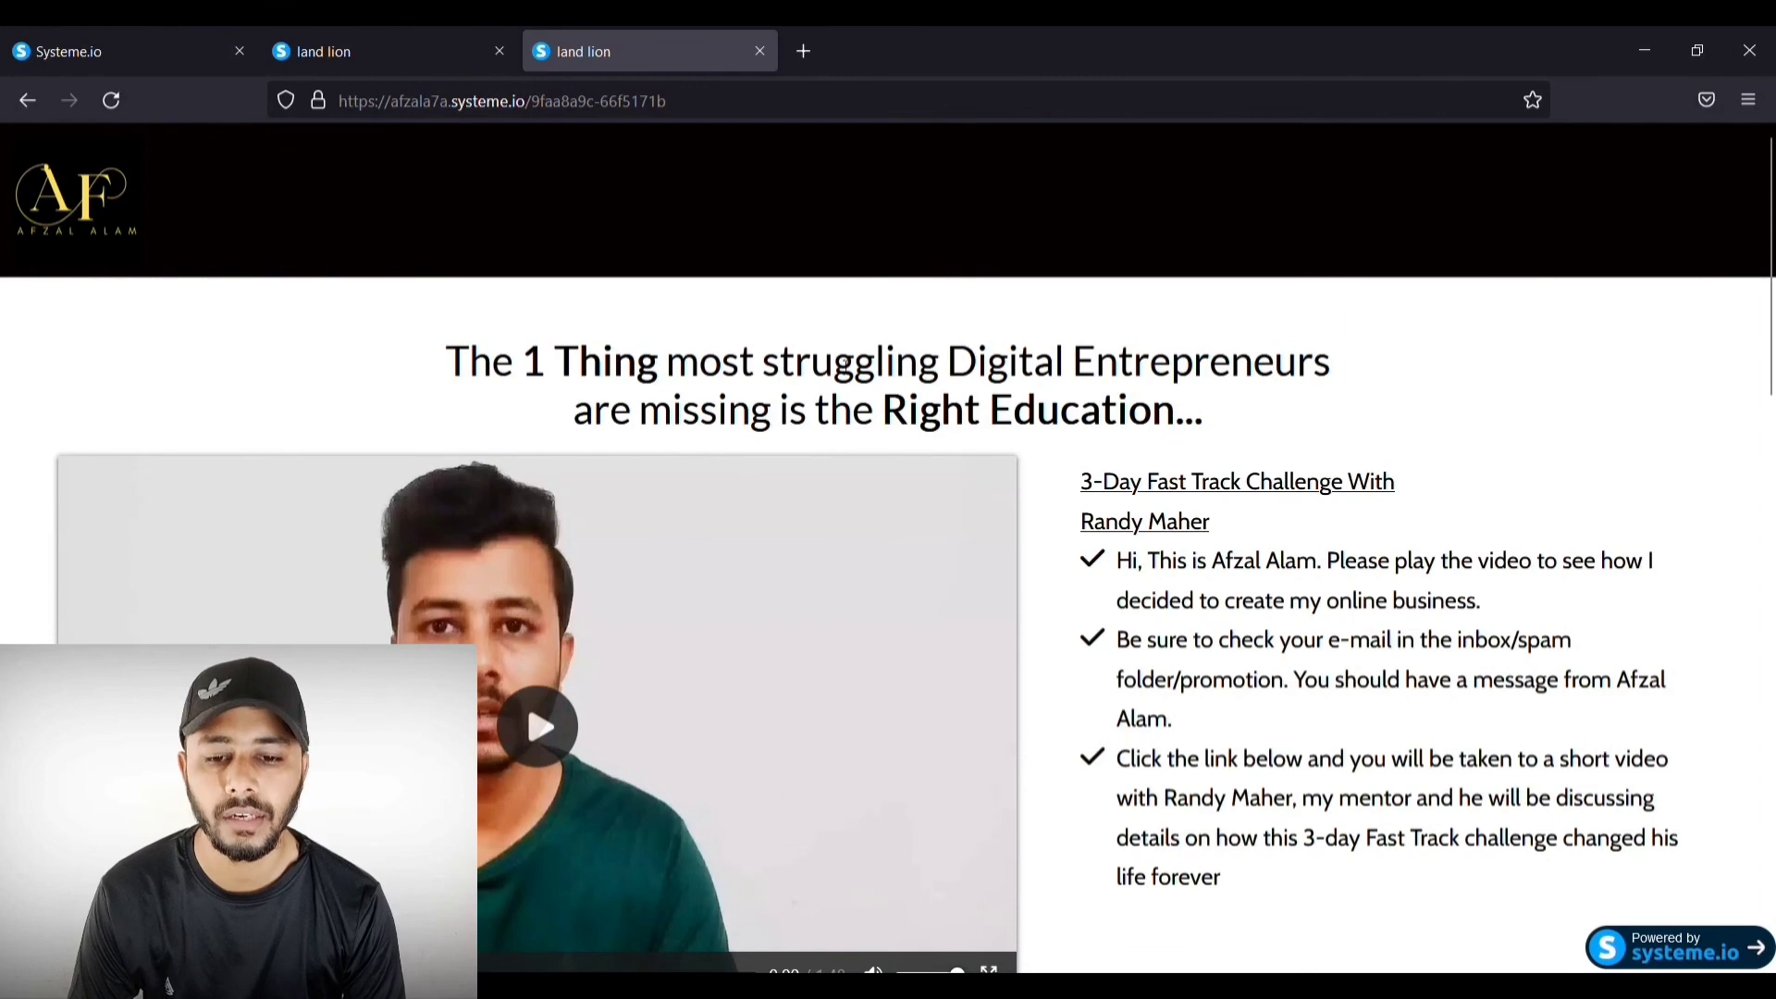